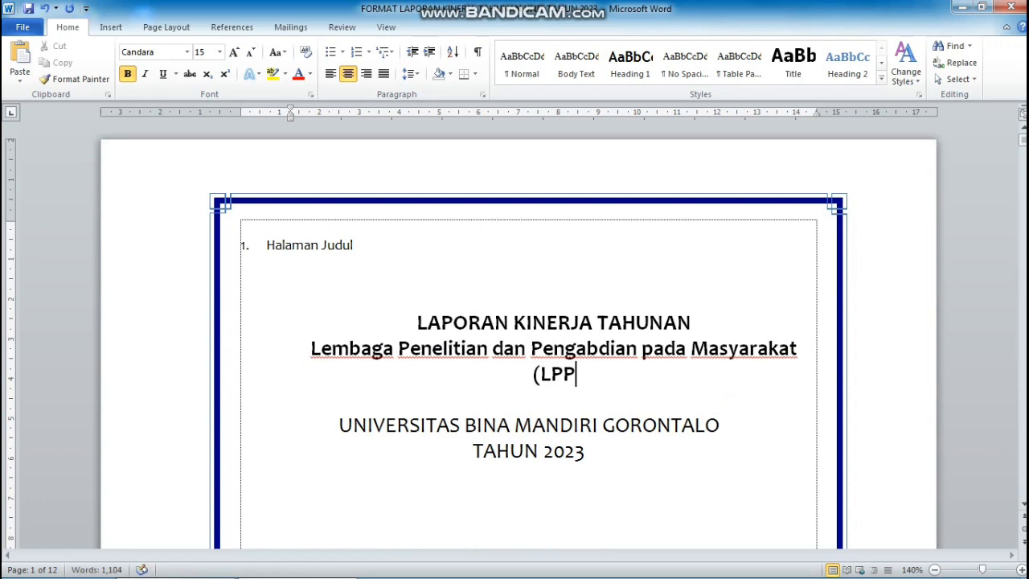
# - Complete the cover's unit name with "(LPPM)" and copy the full name over the blank line and asterisk beneath the logo
pyautogui.write(')')
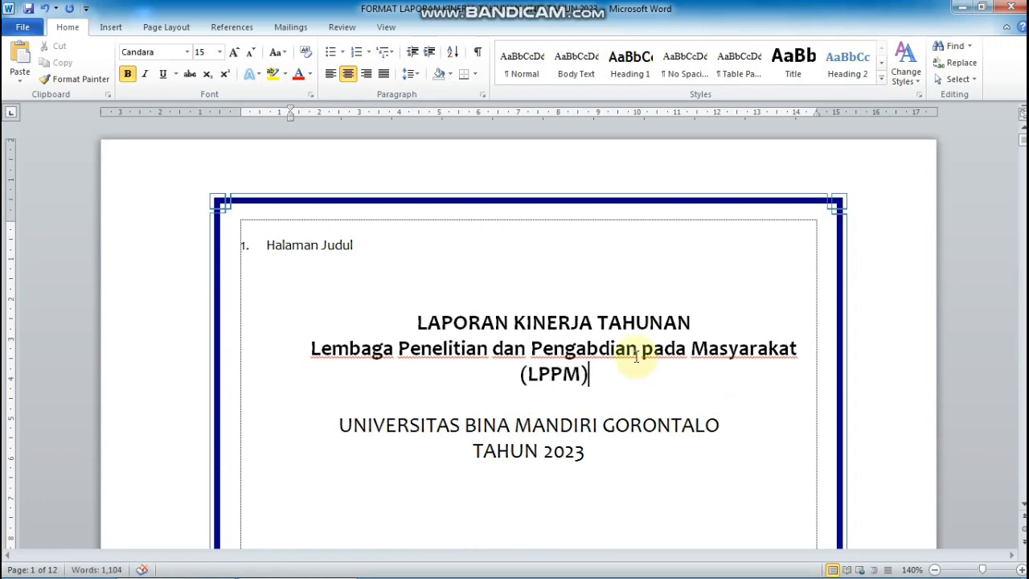
pyautogui.click(302, 347)
pyautogui.moveTo(302, 347); pyautogui.dragTo(601, 386)
pyautogui.hotkey('ctrl', 'c')
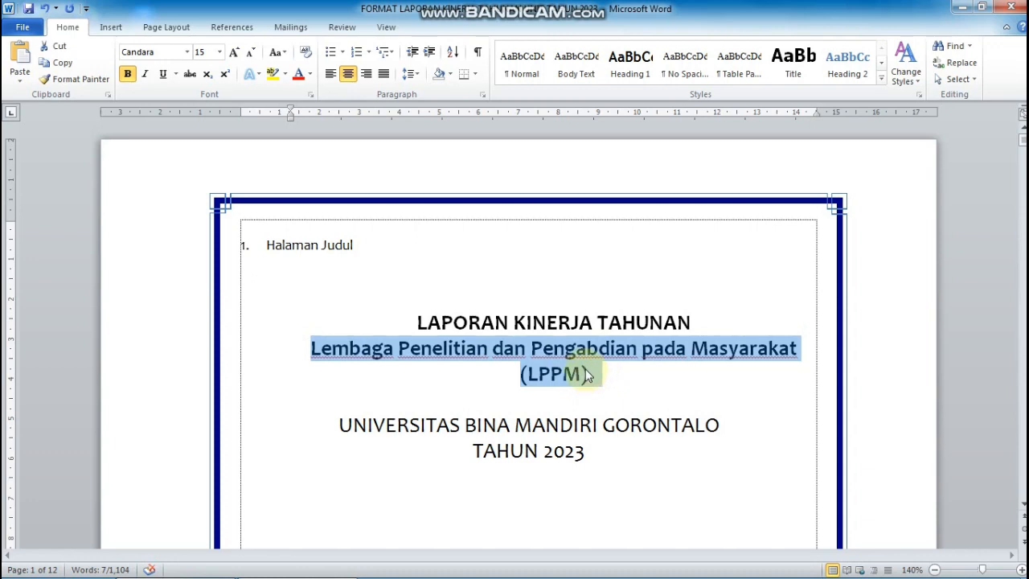
pyautogui.scroll(-12, 586, 375)
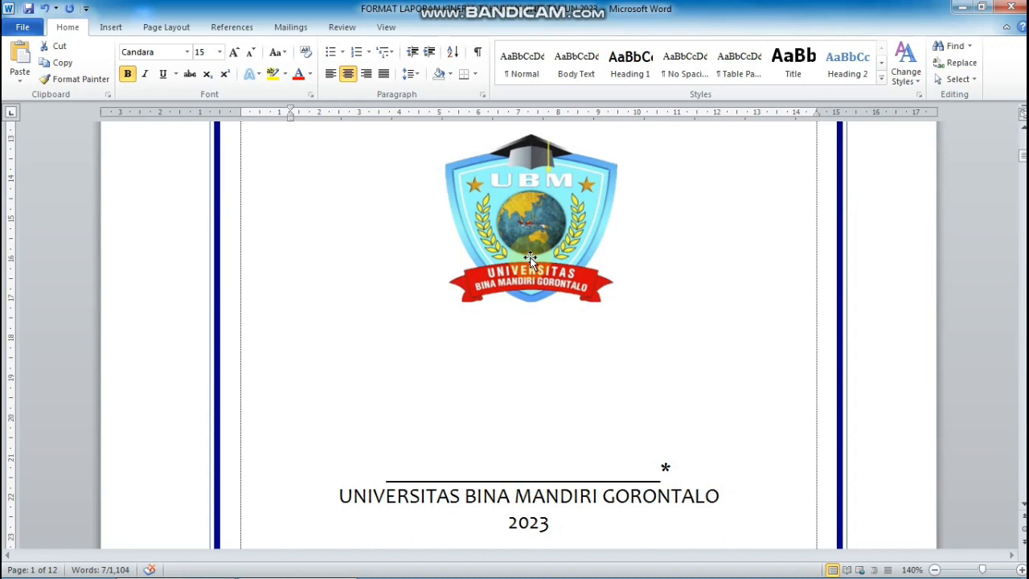
pyautogui.moveTo(386, 480); pyautogui.dragTo(677, 468)
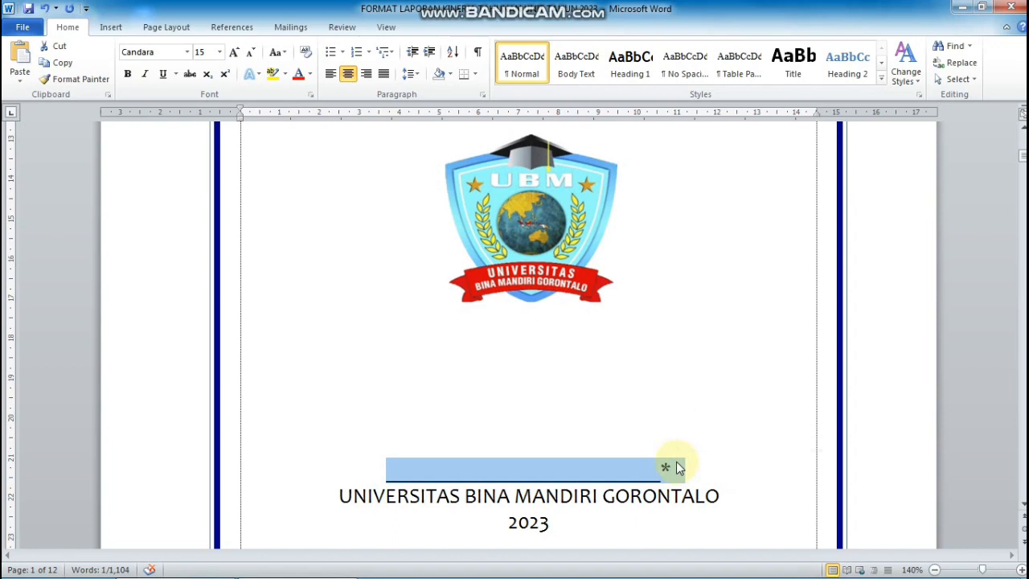
pyautogui.hotkey('ctrl', 'v')
# - Replace the blank unit line in the Lembar Pengesahan title with the copied "Lembaga Penelitian dan Pengabdian pada Masyarakat (LPPM)"
pyautogui.scroll(-10, 659, 458)
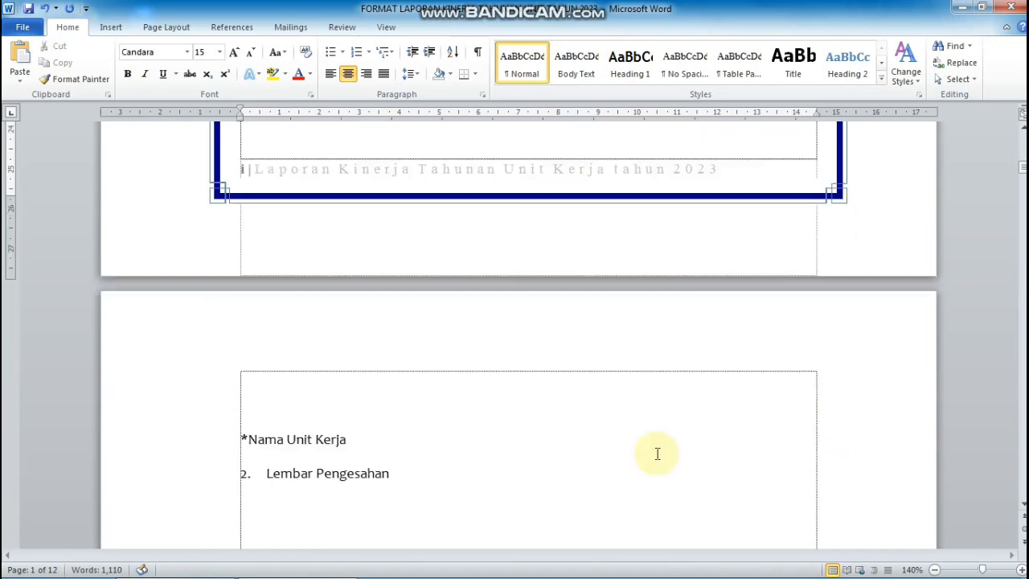
pyautogui.scroll(-3, 348, 313)
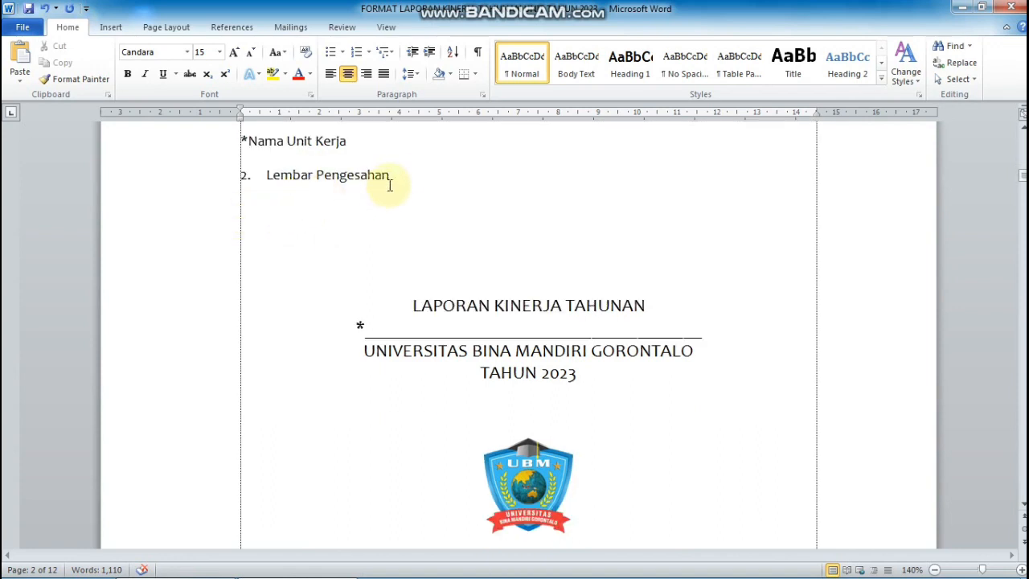
pyautogui.scroll(-2, 441, 186)
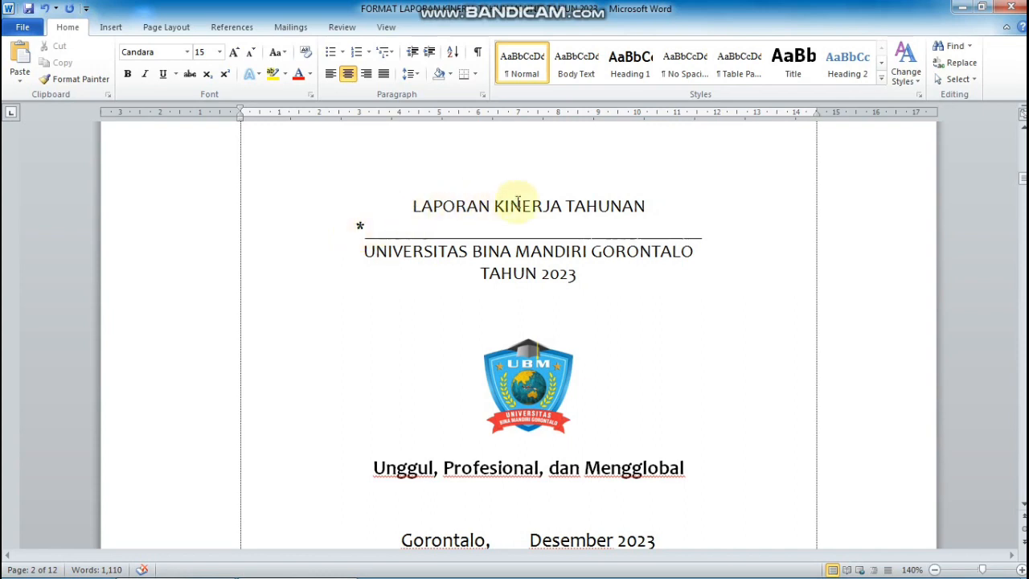
pyautogui.moveTo(711, 230); pyautogui.dragTo(352, 223)
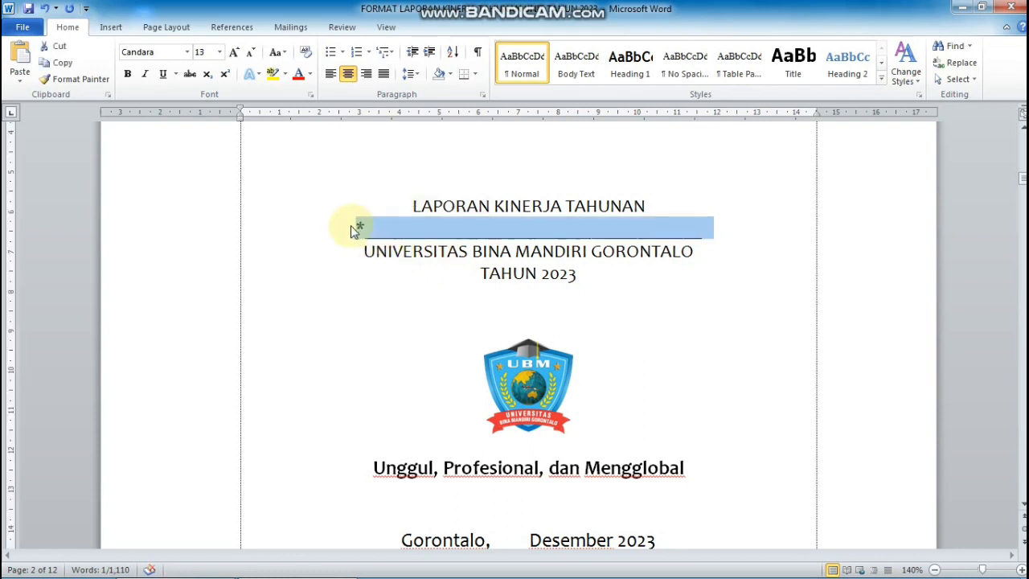
pyautogui.hotkey('ctrl', 'v')
# - Replace the signature placeholders Jabatan Pimpinan Unit with "Kepala LPPM" and Jabatan Pimpinan Langsung with "Rektor UBMG"
pyautogui.scroll(-5, 844, 259)
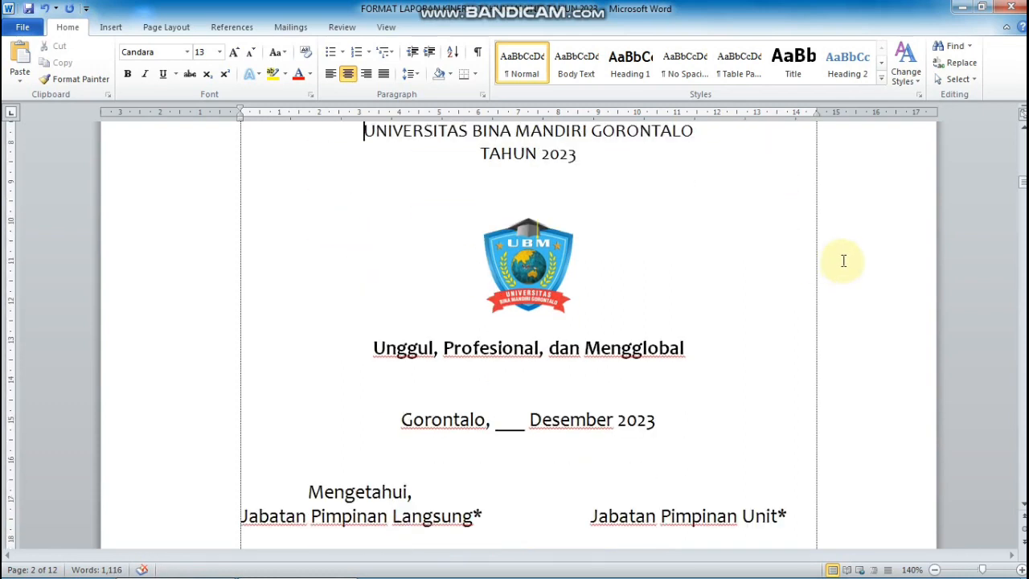
pyautogui.scroll(-2, 844, 259)
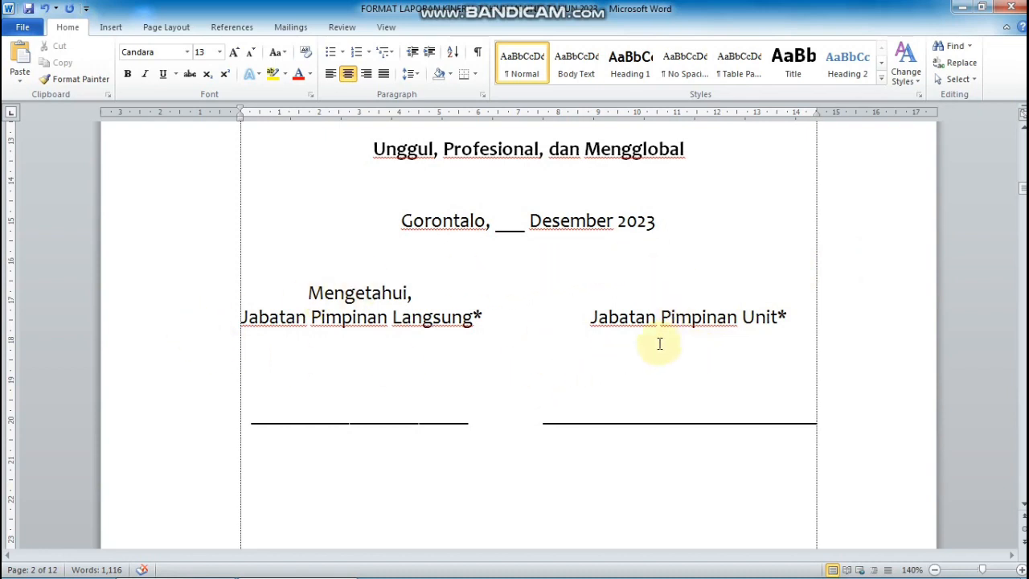
pyautogui.moveTo(590, 318); pyautogui.dragTo(788, 308)
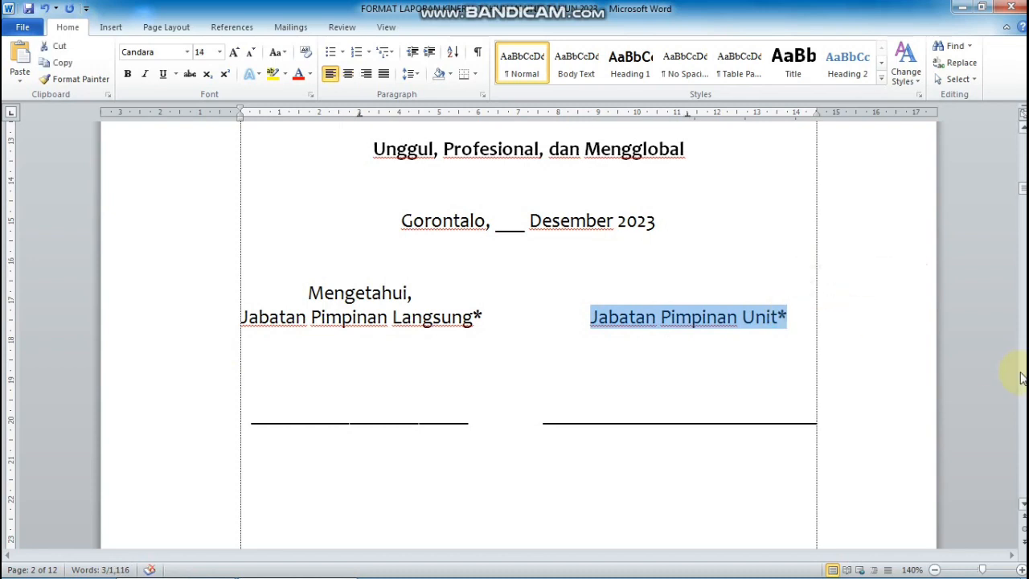
pyautogui.write('Kepala LPPM')
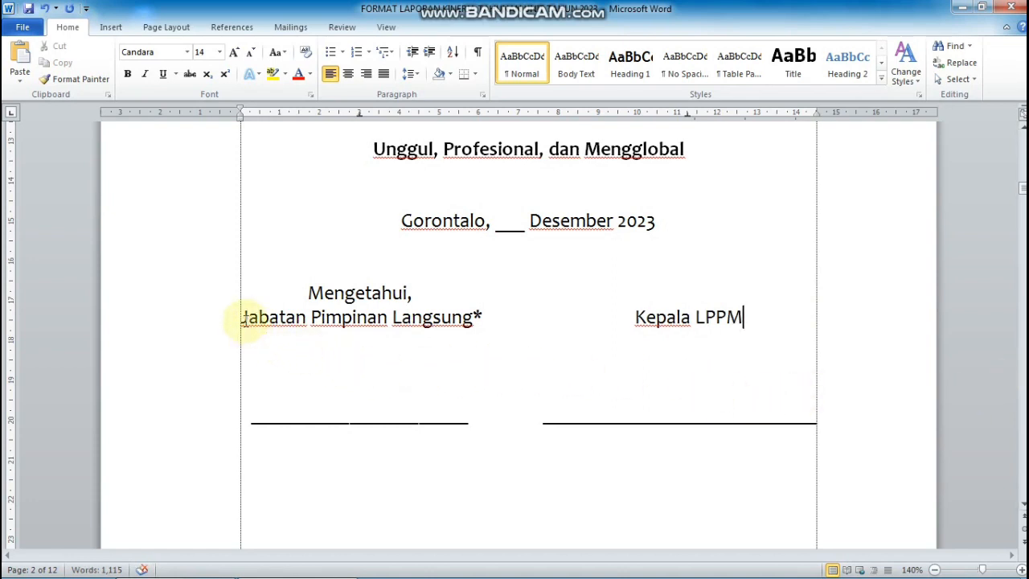
pyautogui.moveTo(242, 318); pyautogui.dragTo(498, 319)
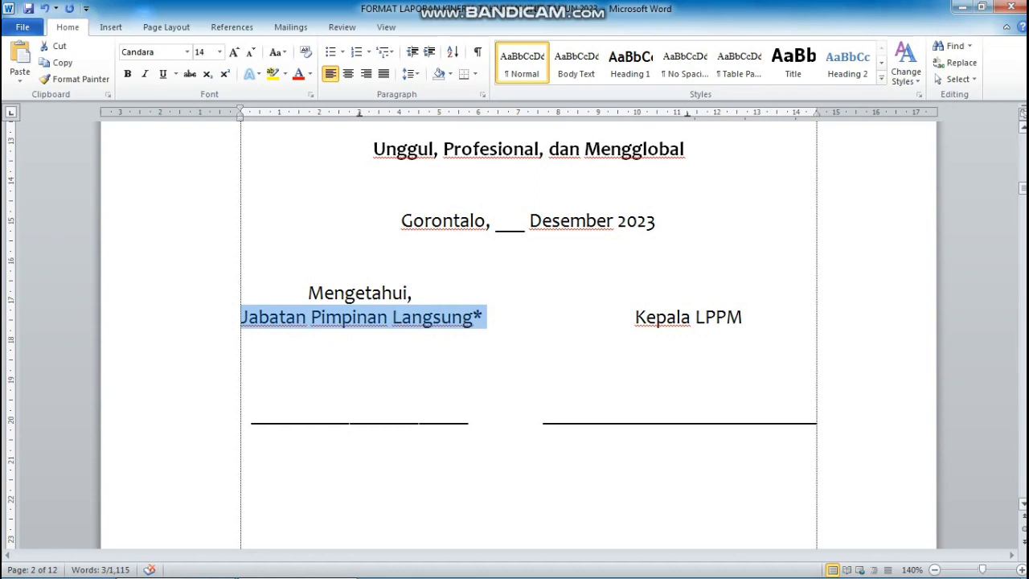
pyautogui.write('Rektor')
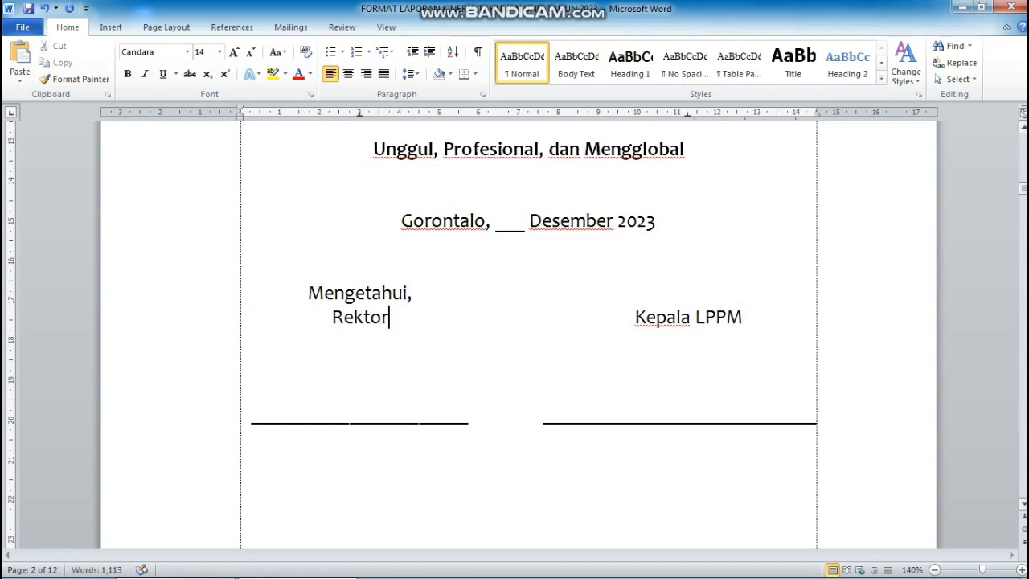
pyautogui.write(' UBMG')
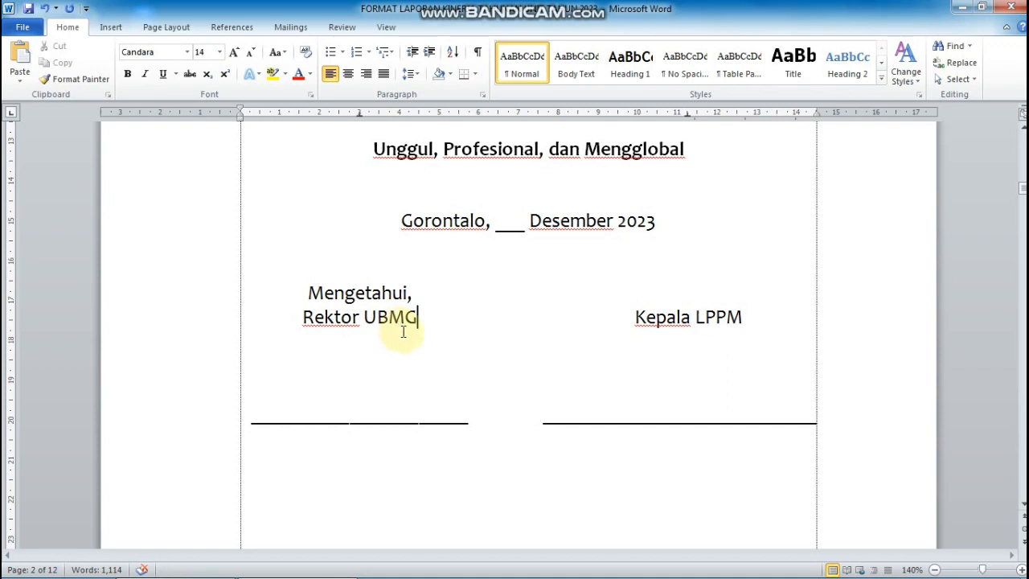
# - Fill the blank before "Universitas Bina Mandiri Gorontalo" in the first Kata Pengantar paragraph with "LPPM"
pyautogui.scroll(-1, 403, 332)
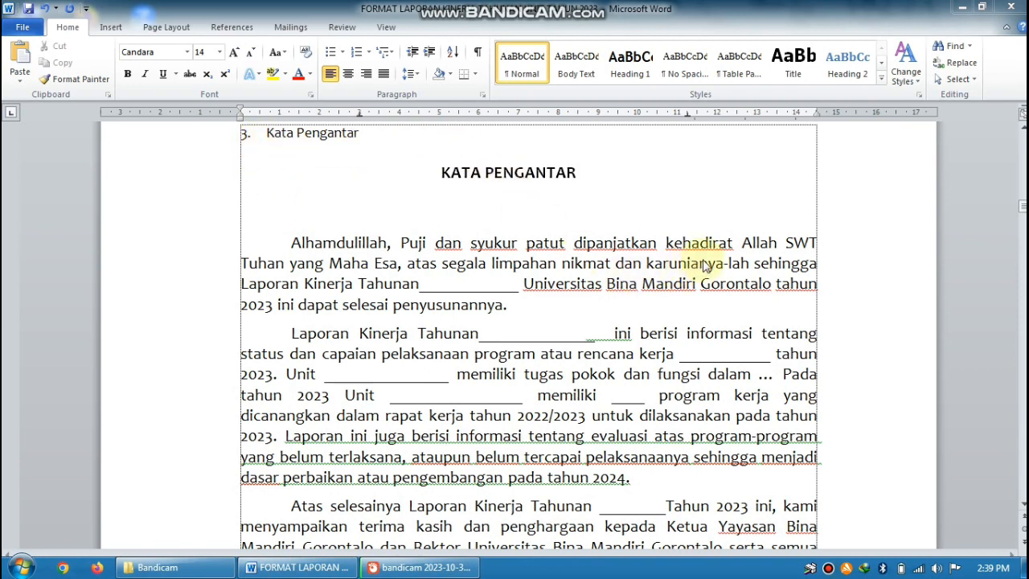
pyautogui.doubleClick(423, 286)
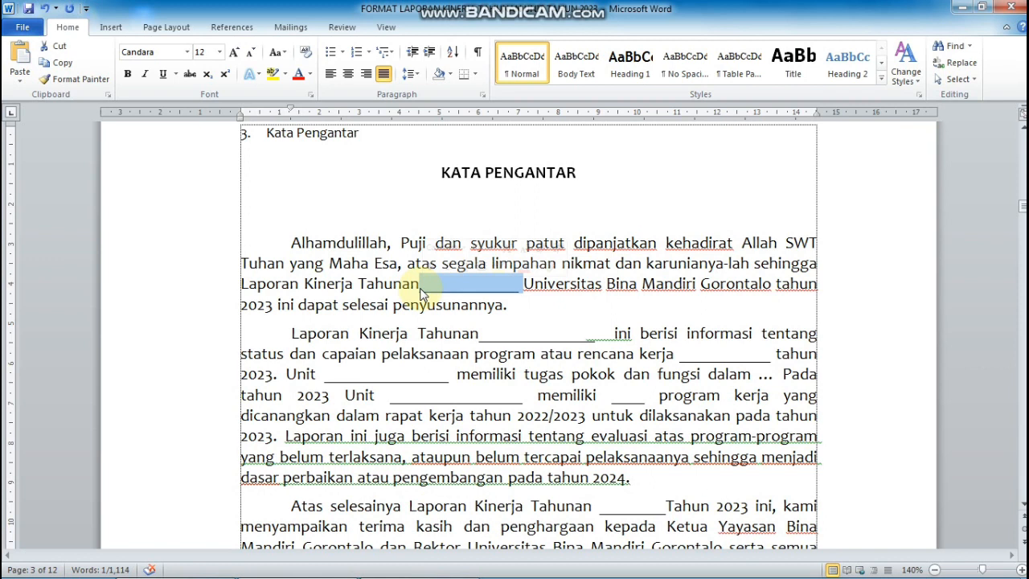
pyautogui.press('BackSpace')
pyautogui.write('LPPM')
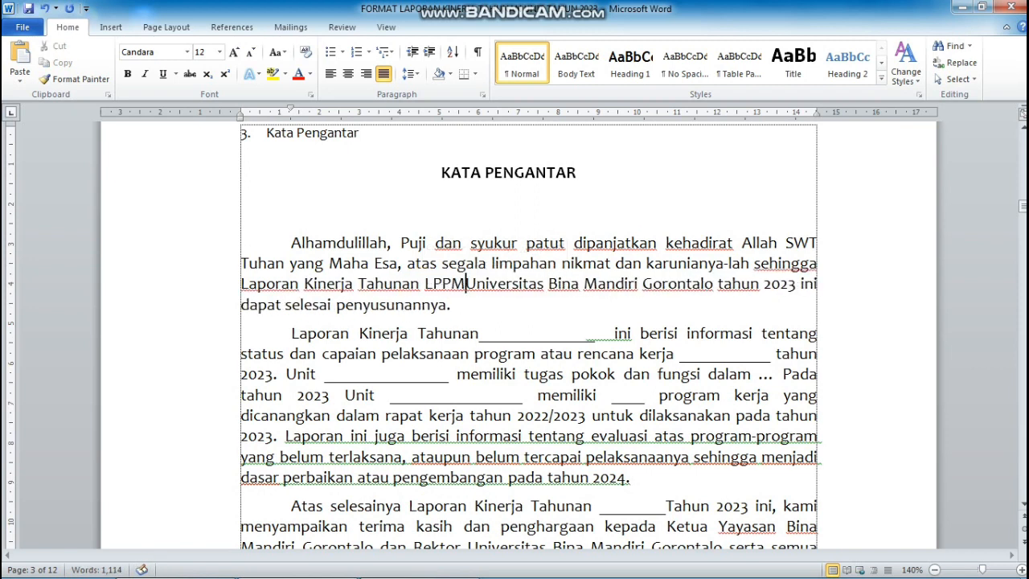
# - Fill the second Kata Pengantar paragraph's blanks after "Laporan Kinerja Tahunan", "rencana kerja" and the first "Unit" with "LPPM"
pyautogui.scroll(-1, 482, 285)
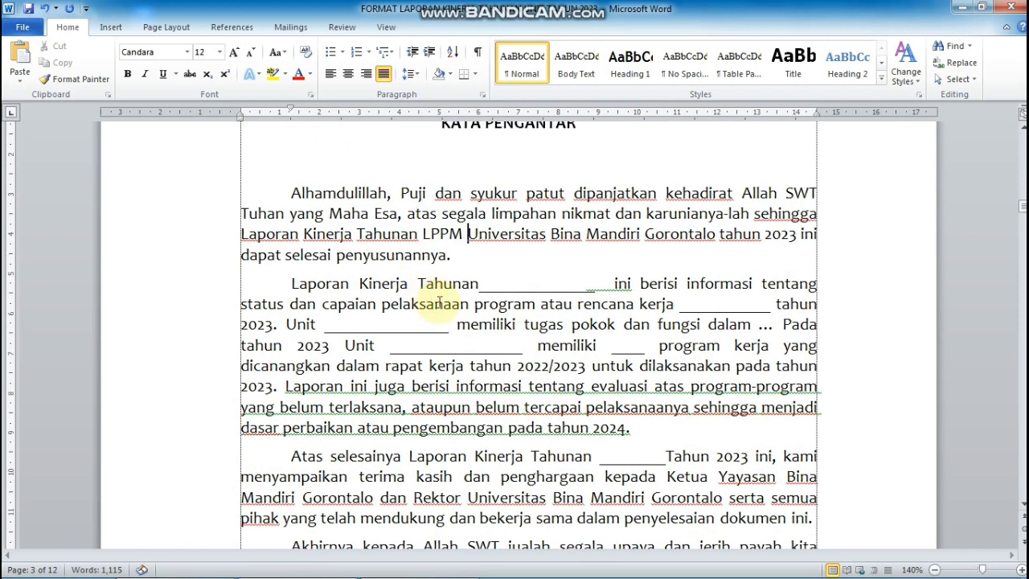
pyautogui.moveTo(485, 288); pyautogui.dragTo(594, 289)
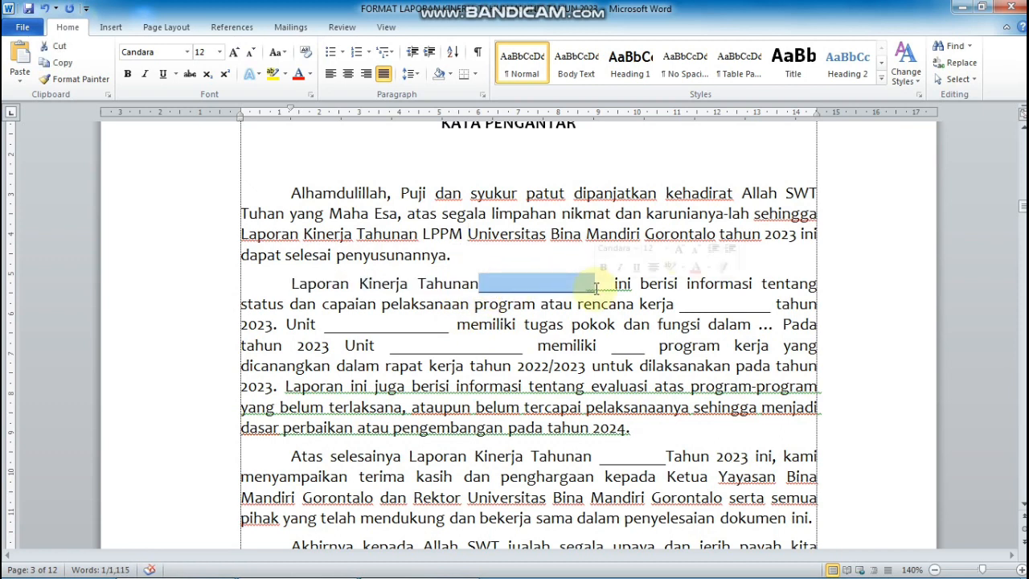
pyautogui.write('LPPM')
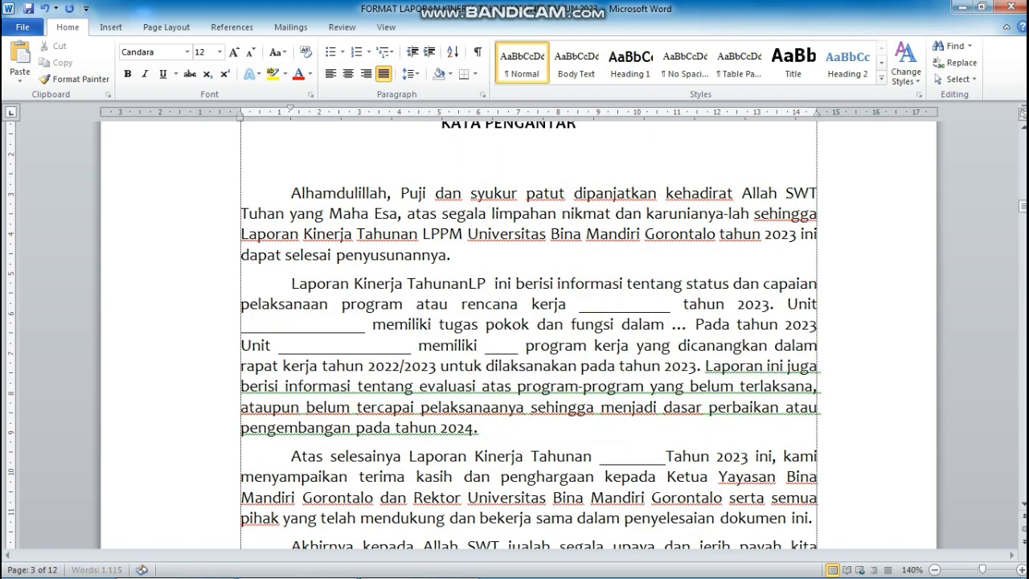
pyautogui.click(477, 285)
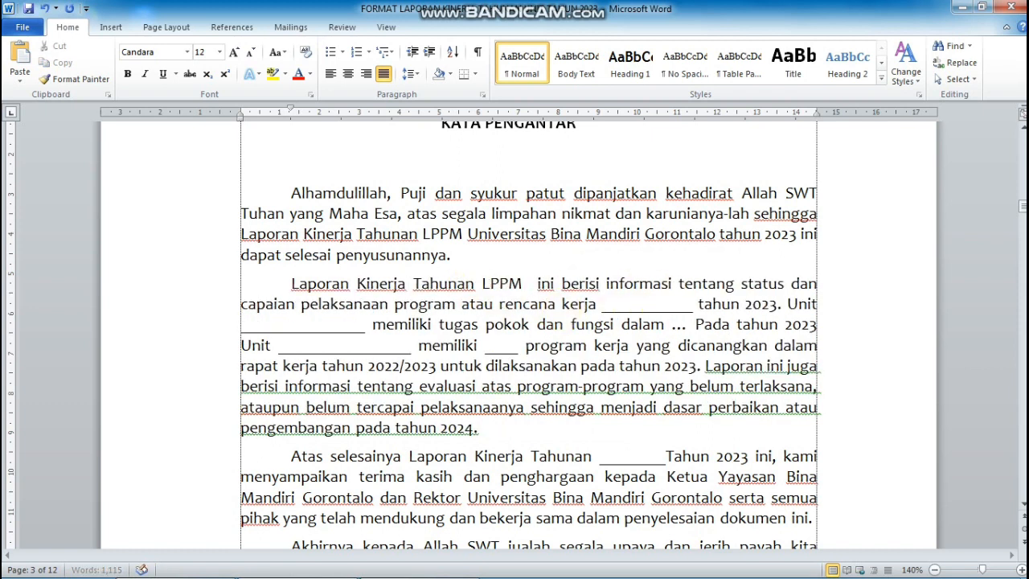
pyautogui.moveTo(601, 309); pyautogui.dragTo(692, 305)
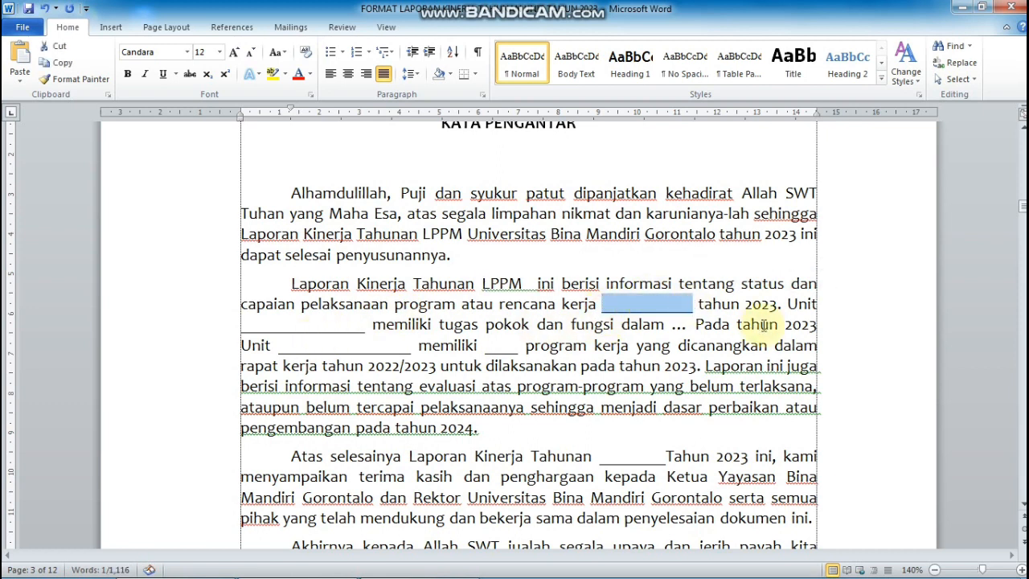
pyautogui.write('LPP')
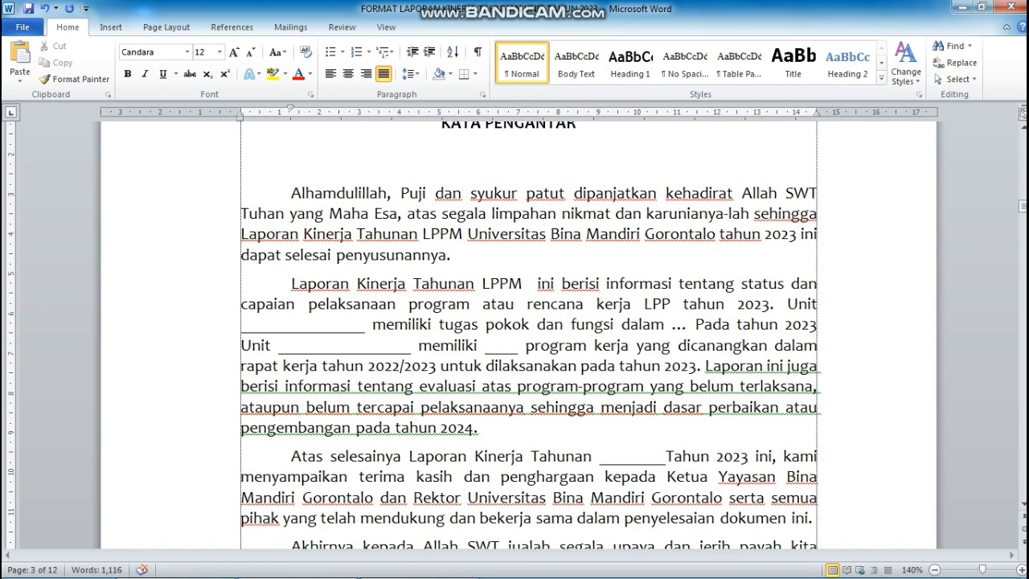
pyautogui.write('M')
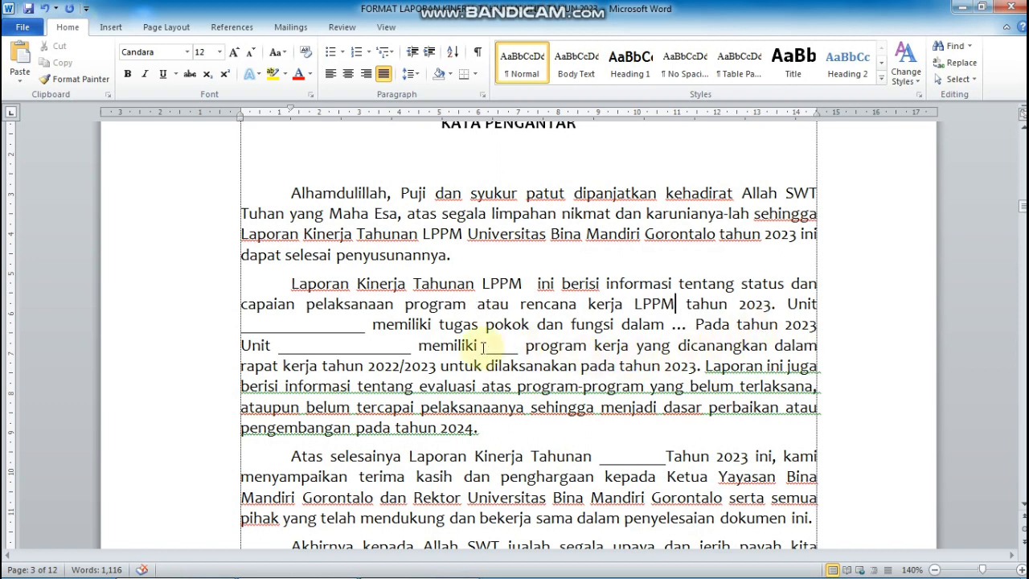
pyautogui.moveTo(367, 333); pyautogui.dragTo(234, 329)
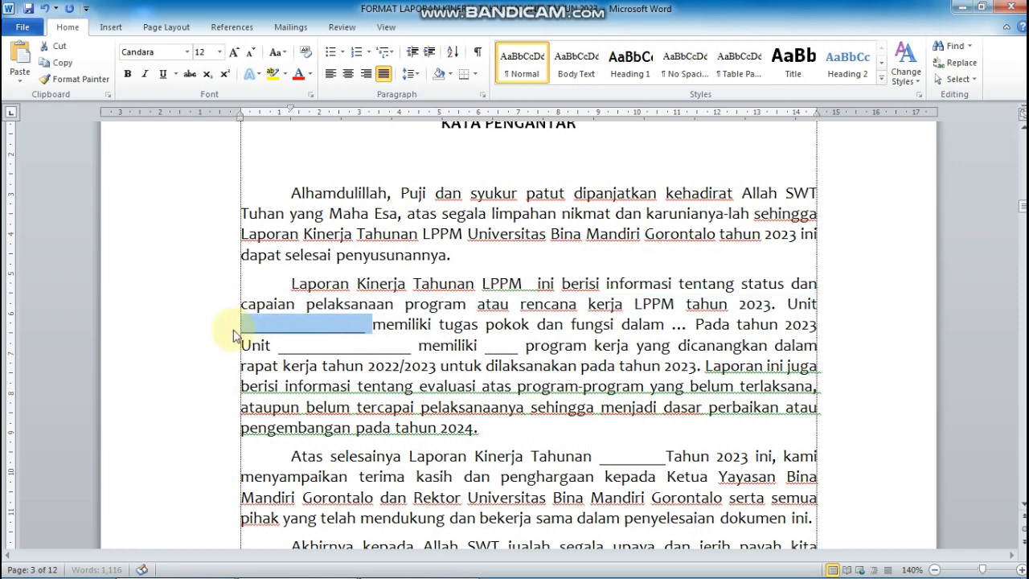
pyautogui.write('LPPM')
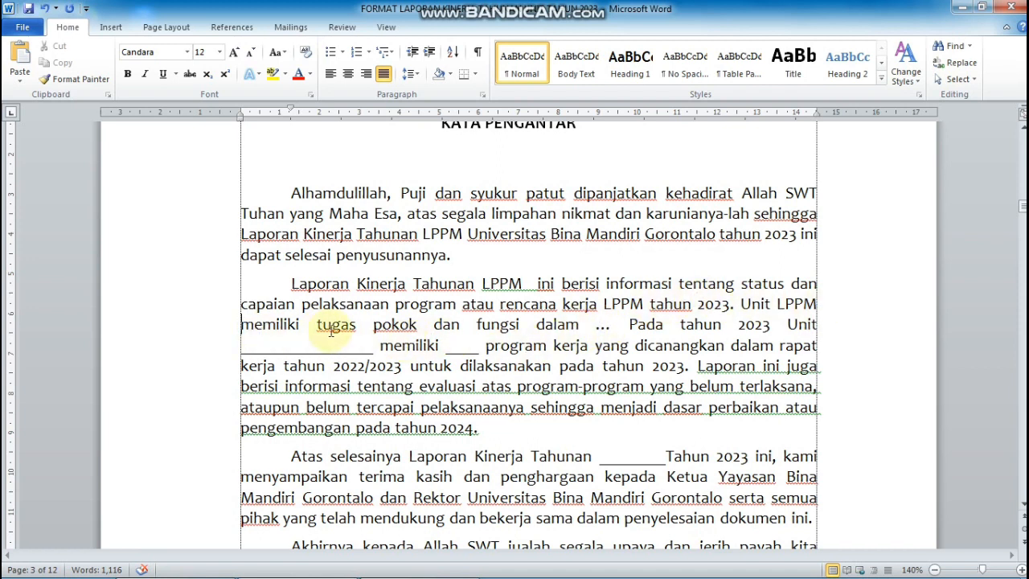
# - Replace the ellipsis after "tugas pokok dan fungsi dalam" with "Kegiatan Penelitian dan Pengabdian pada Masyarakat"
pyautogui.doubleClick(602, 325)
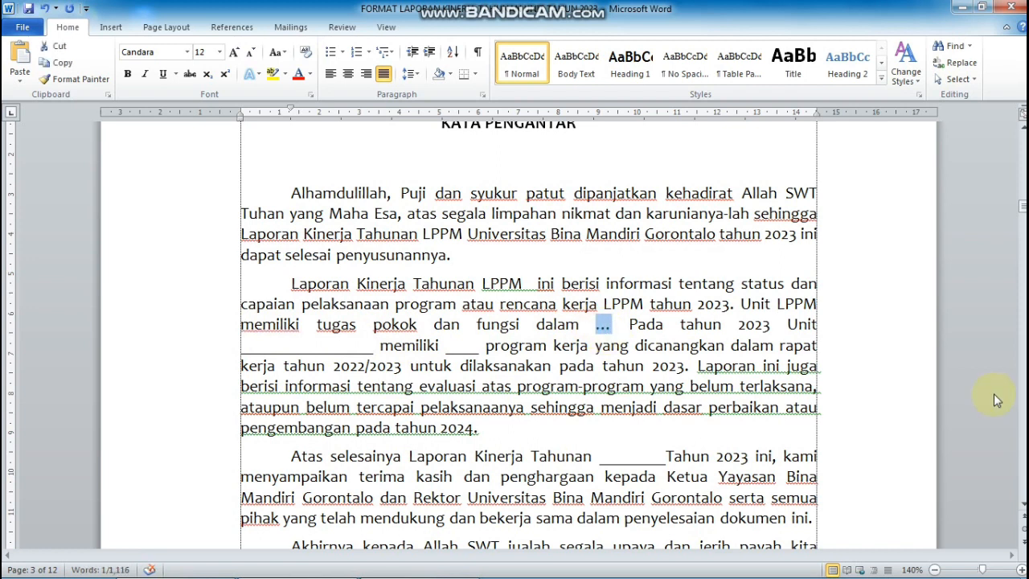
pyautogui.write('Kegiata')
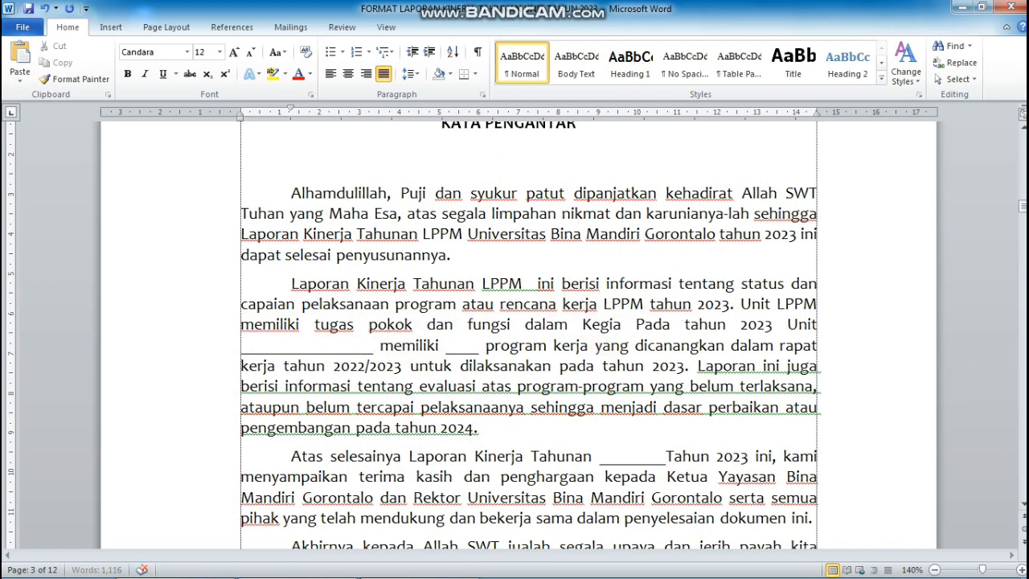
pyautogui.write('n Peneli')
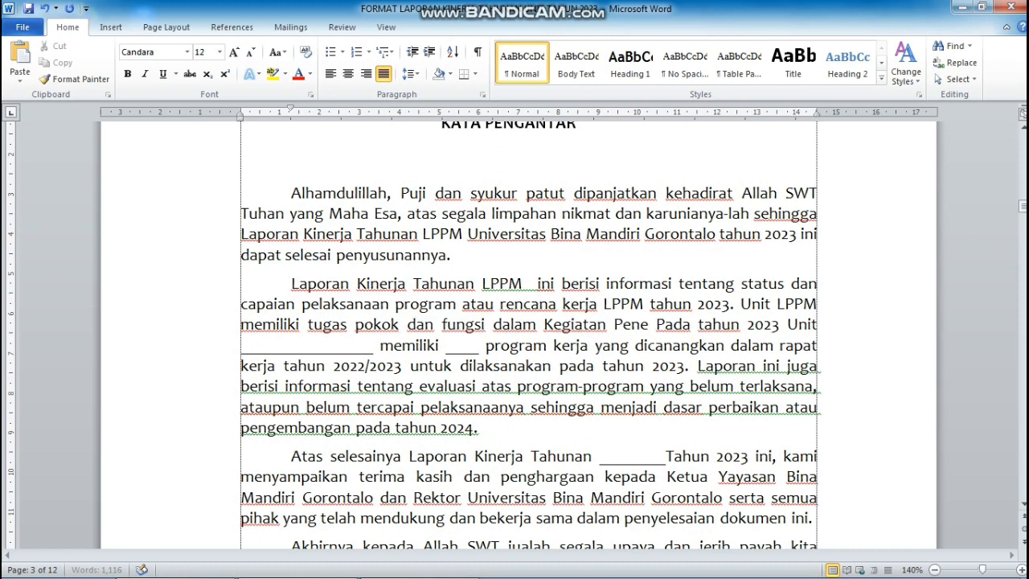
pyautogui.write('tian d')
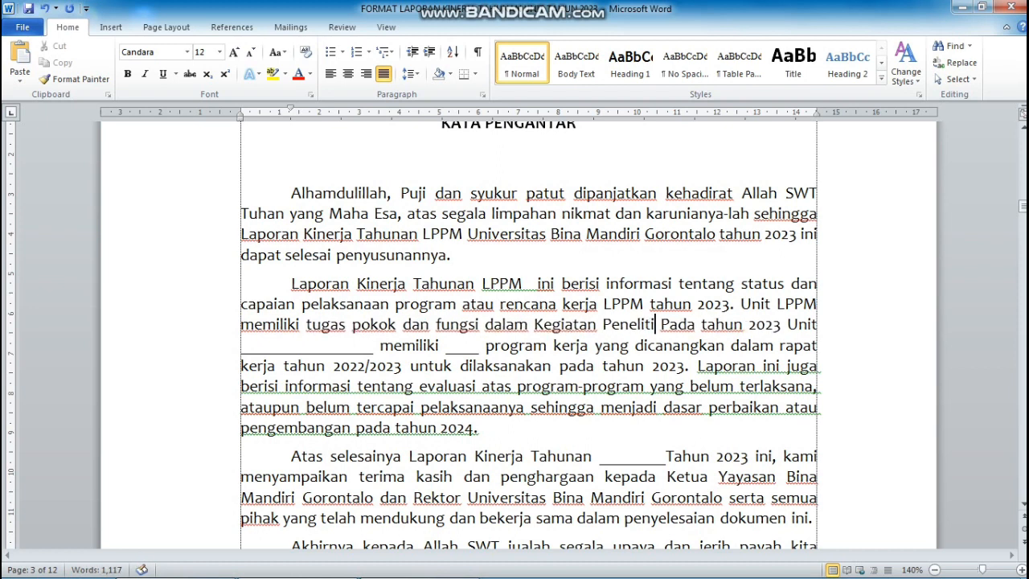
pyautogui.write('an Pen')
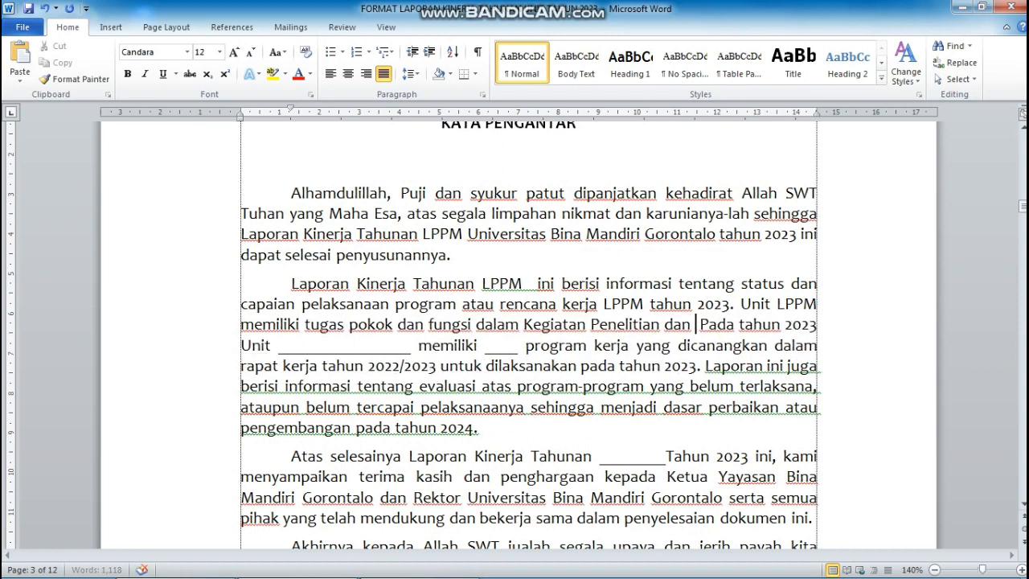
pyautogui.write('gabdian ')
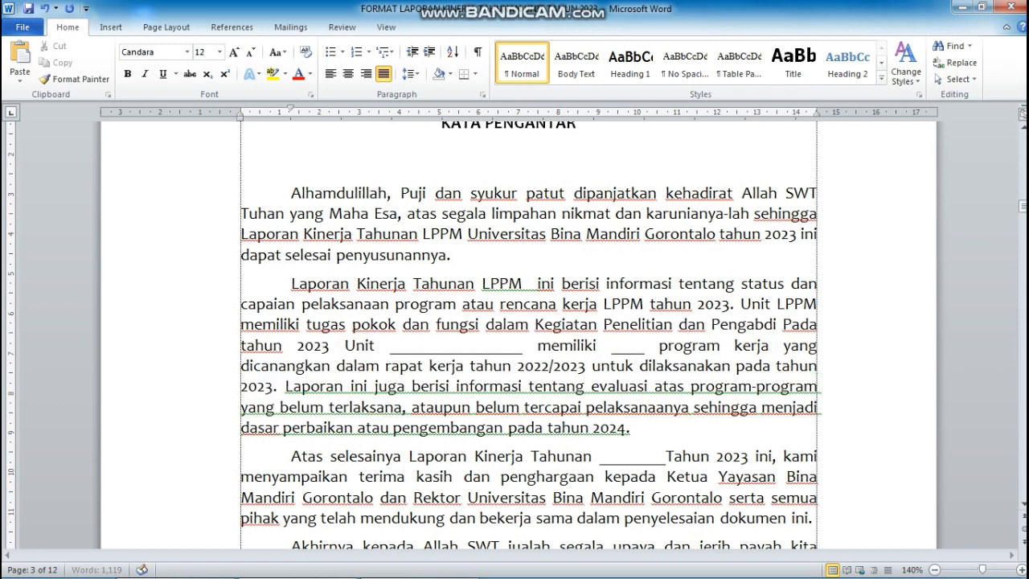
pyautogui.write('pada Masy')
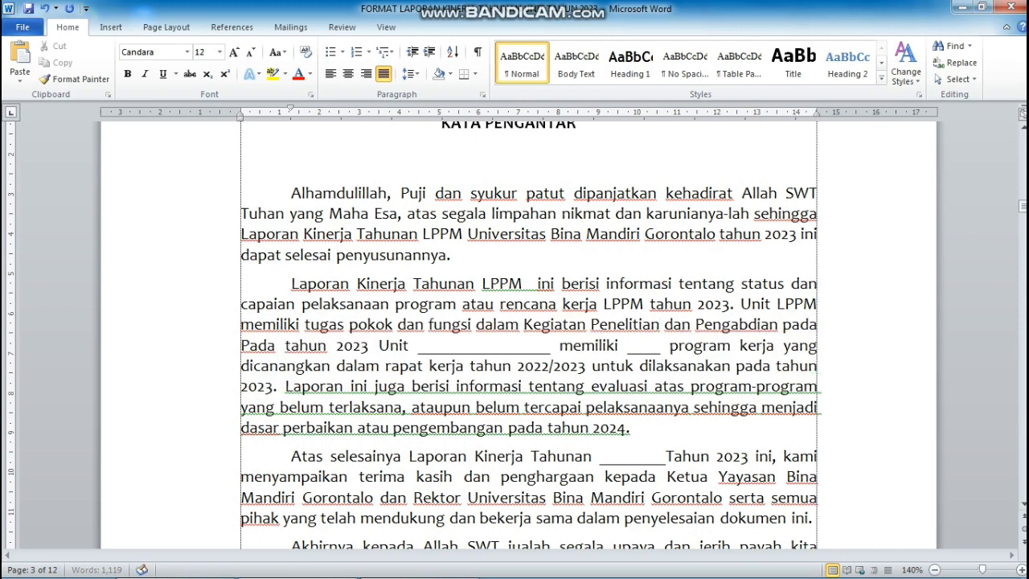
pyautogui.write('arakat')
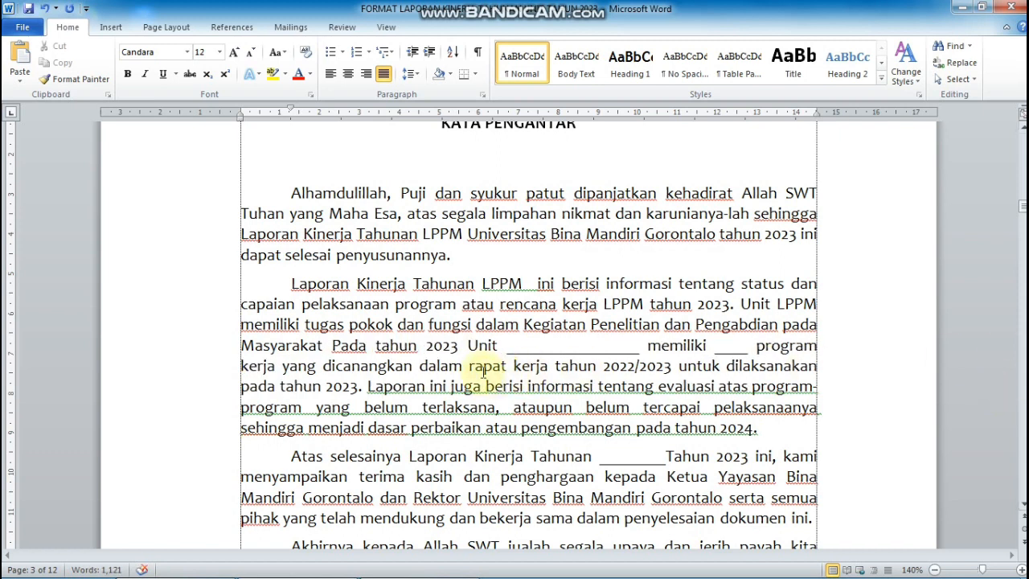
# - In the second Kata Pengantar paragraph, fill the blank after the second "Unit" with "LPPM" and the one before "program kerja" with "10"
pyautogui.moveTo(506, 347); pyautogui.dragTo(640, 361)
pyautogui.write('LPP')
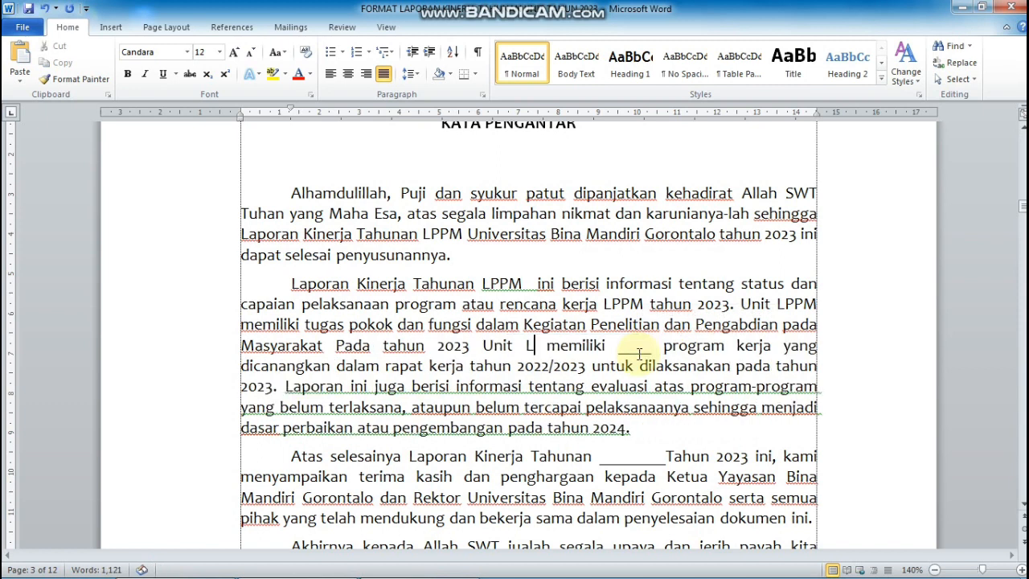
pyautogui.write('M')
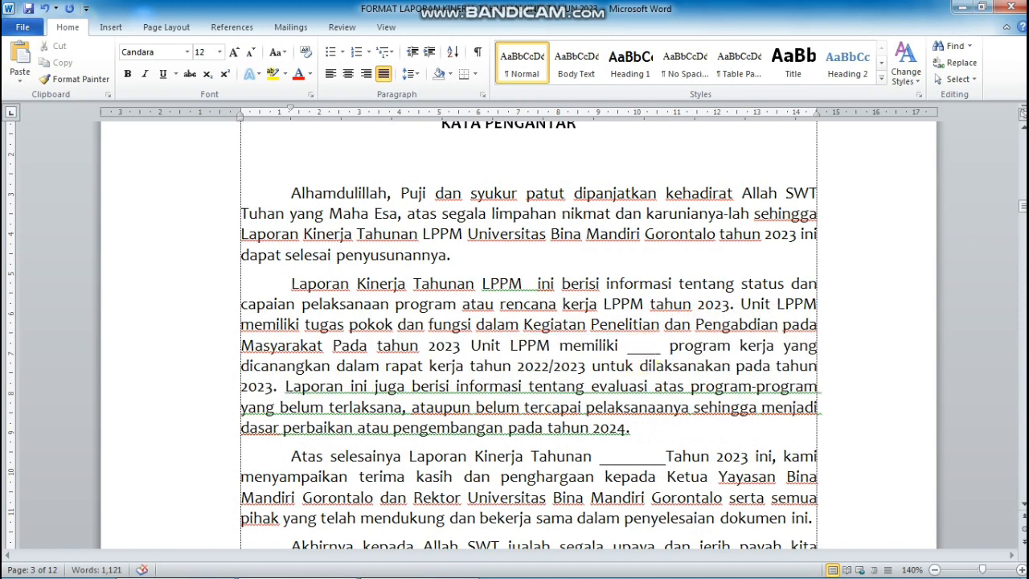
pyautogui.moveTo(628, 351); pyautogui.dragTo(665, 354)
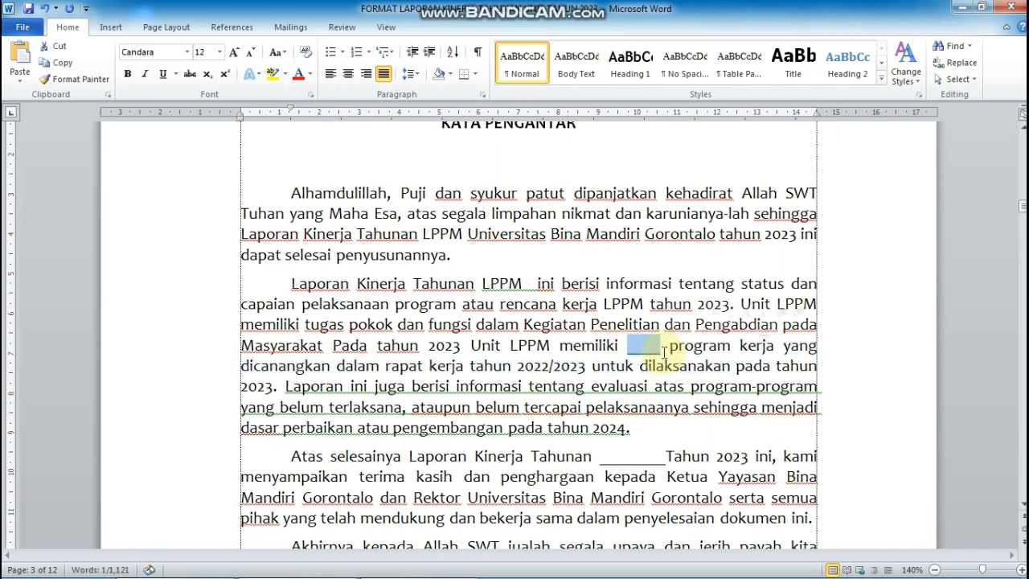
pyautogui.write('10')
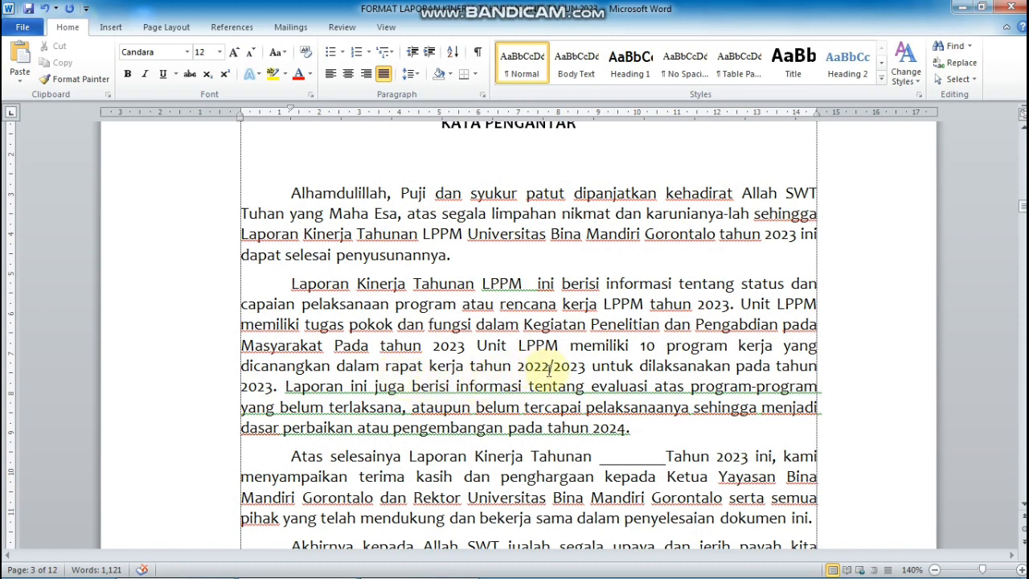
# - Replace the blank after "Laporan Kinerja Tahunan" in the third Kata Pengantar paragraph with "LPPM"
pyautogui.scroll(-2, 575, 368)
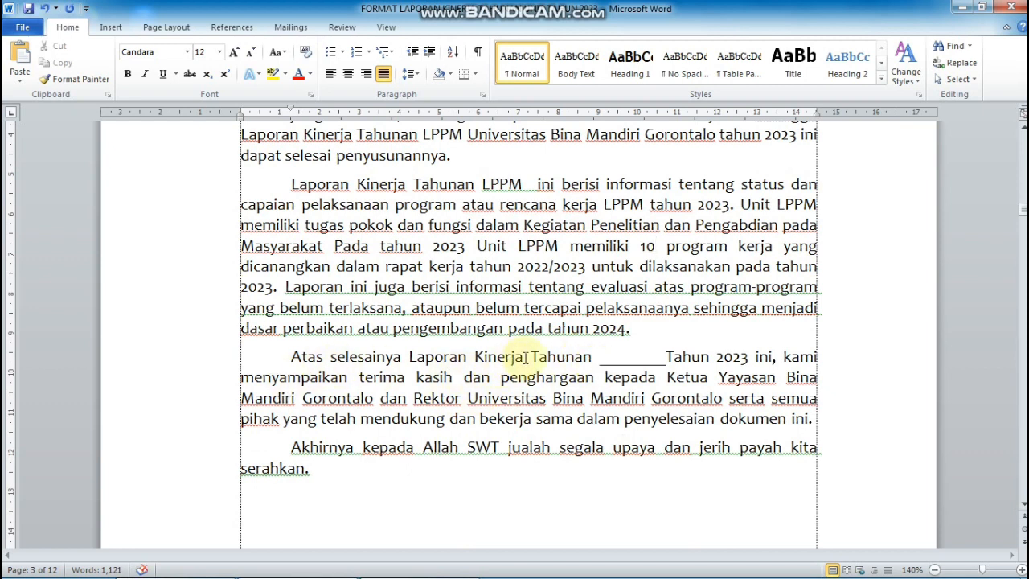
pyautogui.moveTo(599, 356); pyautogui.dragTo(662, 361)
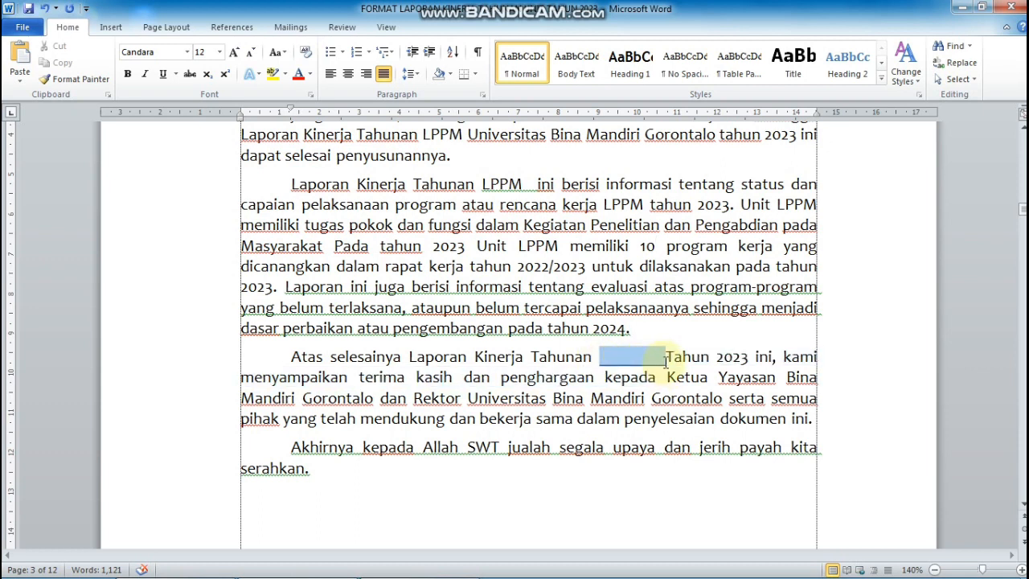
pyautogui.write('LPPM')
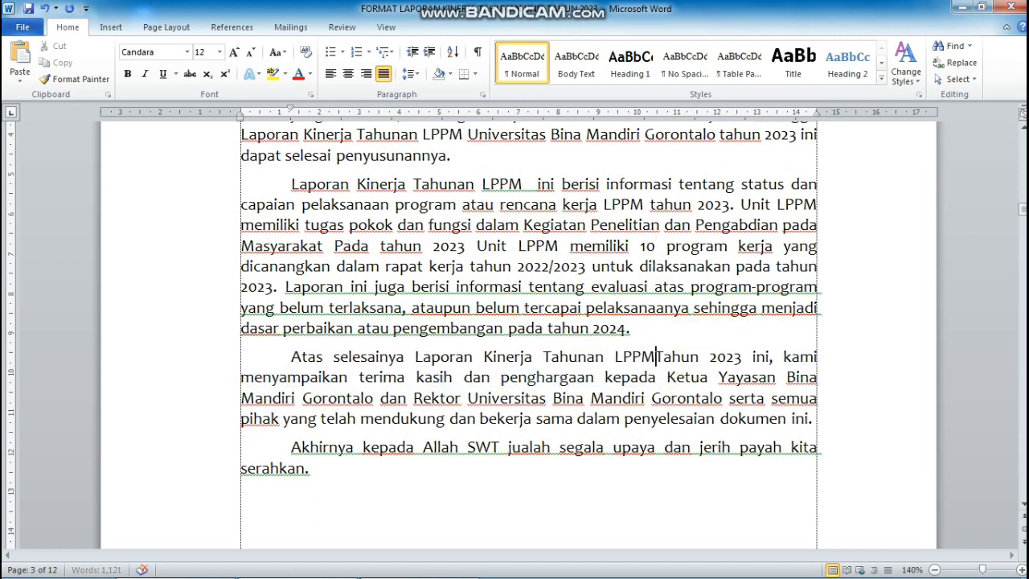
# - Fill the blank after "Kepala" in the Kata Pengantar signature block with "LPPM"
pyautogui.scroll(-3, 663, 362)
pyautogui.scroll(-2, 663, 361)
pyautogui.moveTo(596, 314); pyautogui.dragTo(633, 325)
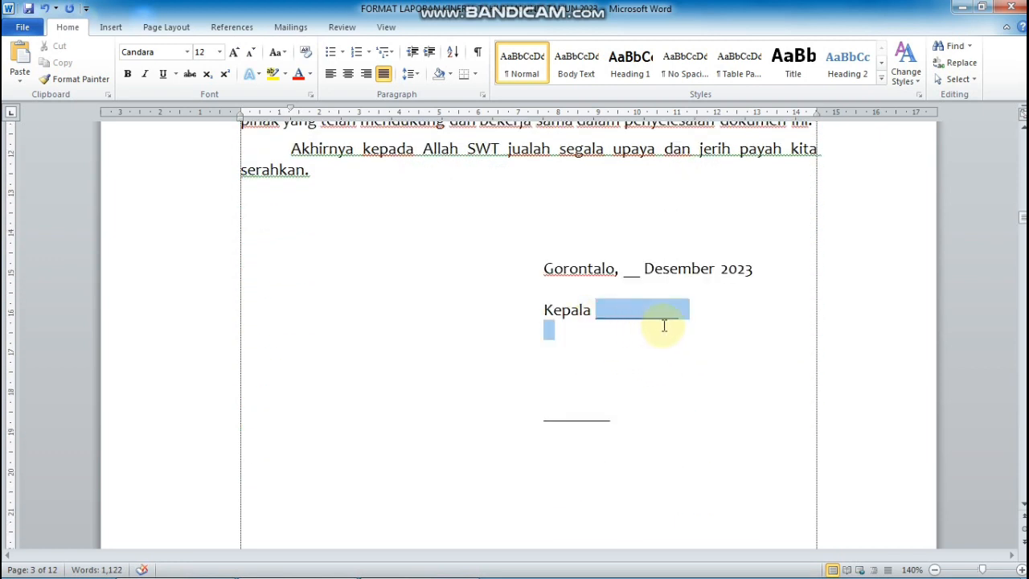
pyautogui.write('LPPM')
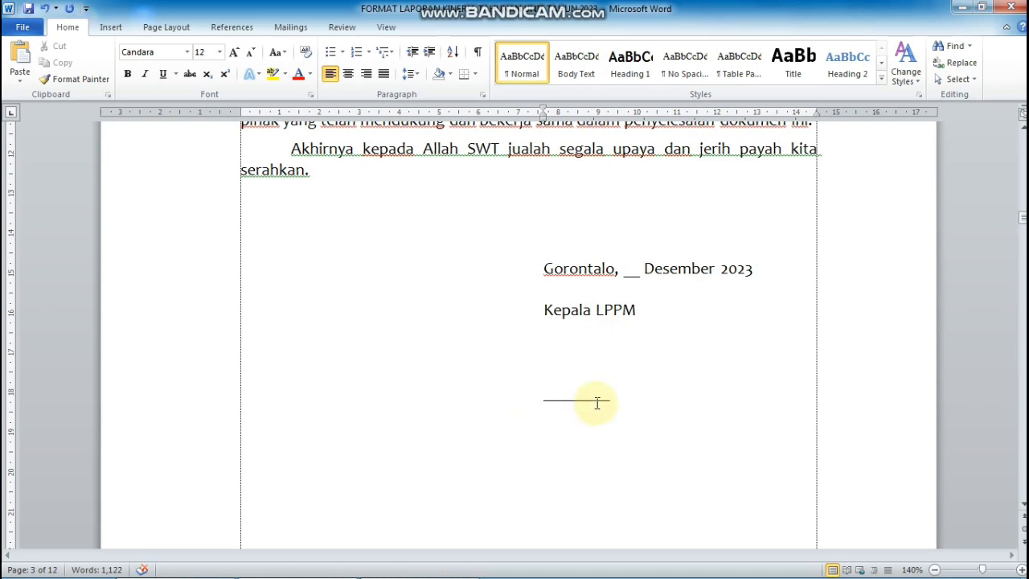
# - Review the Daftar Isi entries and the Latar Belakang section of Bab I
pyautogui.scroll(-1, 522, 337)
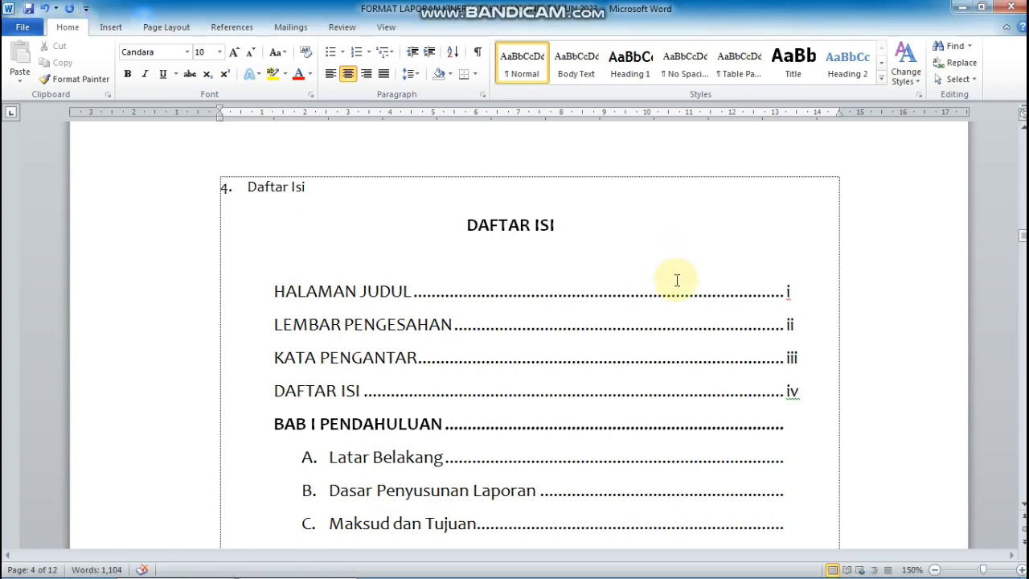
pyautogui.scroll(-1, 676, 280)
pyautogui.scroll(-1, 675, 288)
pyautogui.scroll(1, 651, 281)
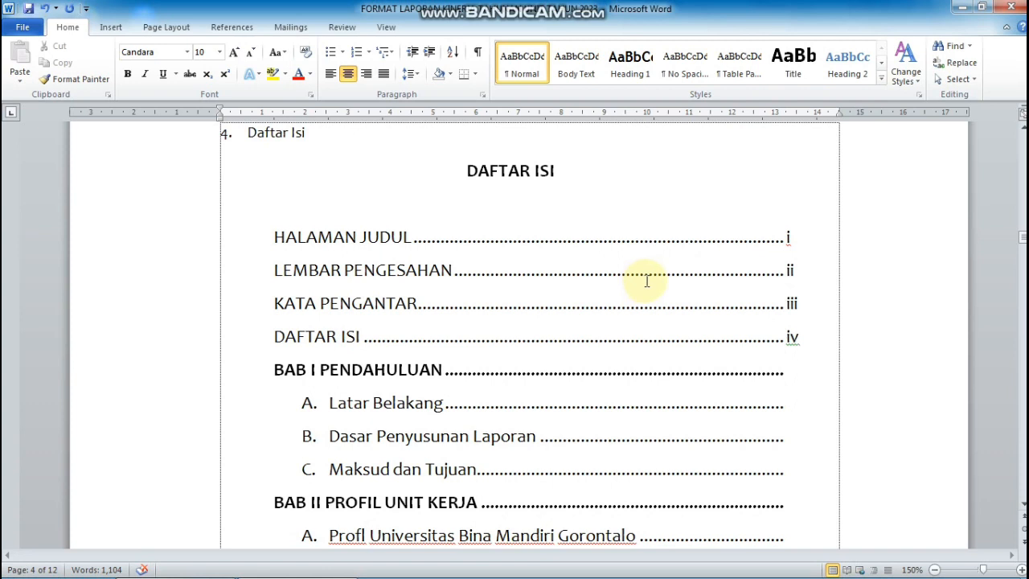
pyautogui.scroll(-1, 571, 275)
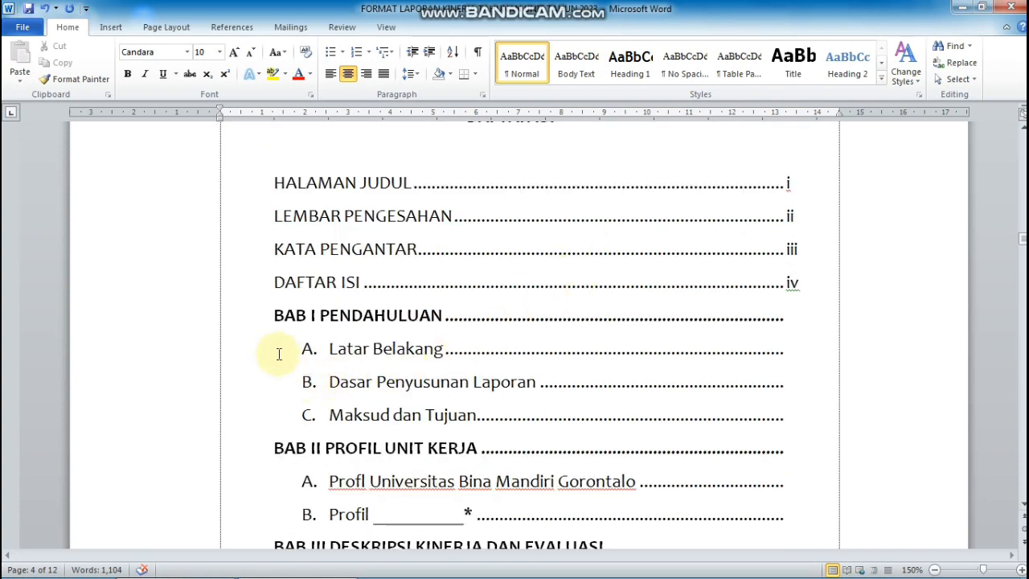
pyautogui.scroll(-2, 386, 337)
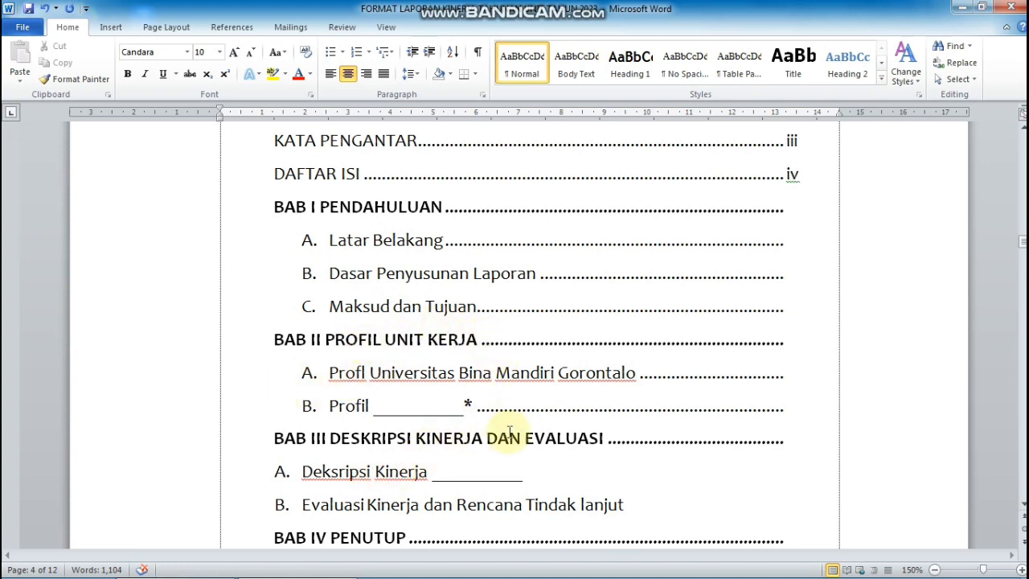
pyautogui.scroll(-2, 586, 421)
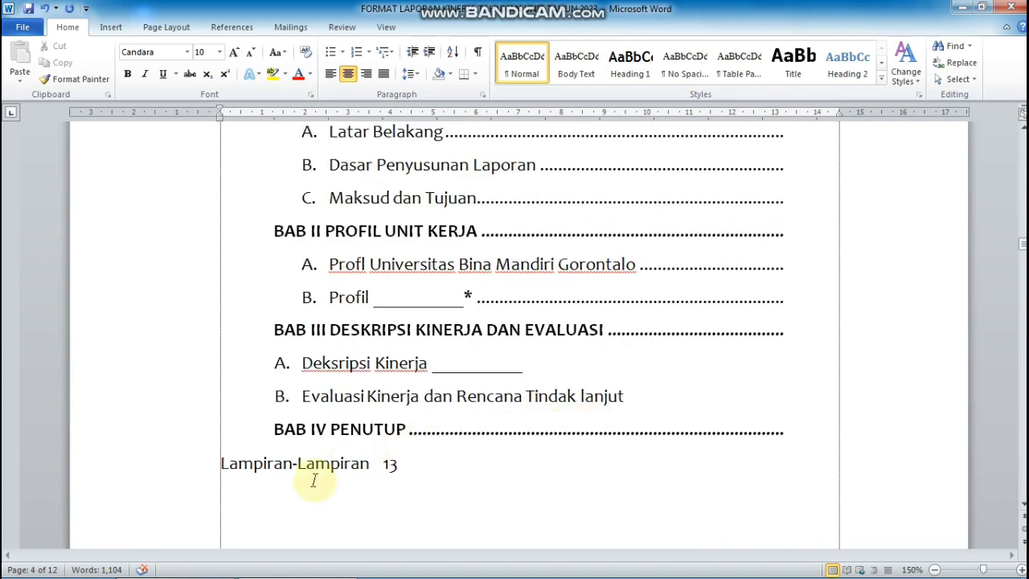
pyautogui.scroll(-2, 380, 429)
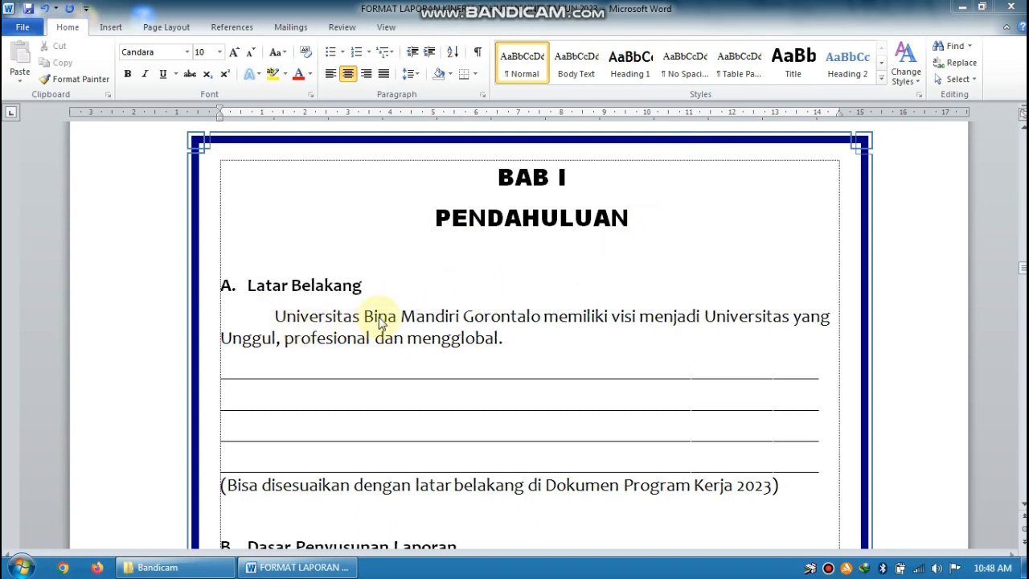
pyautogui.scroll(-1, 533, 338)
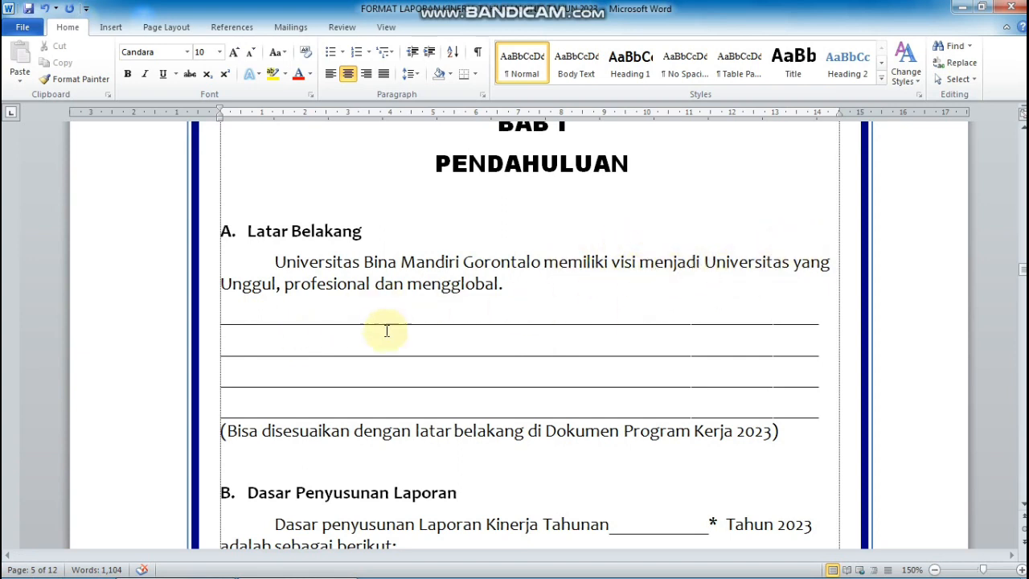
pyautogui.scroll(-1, 533, 286)
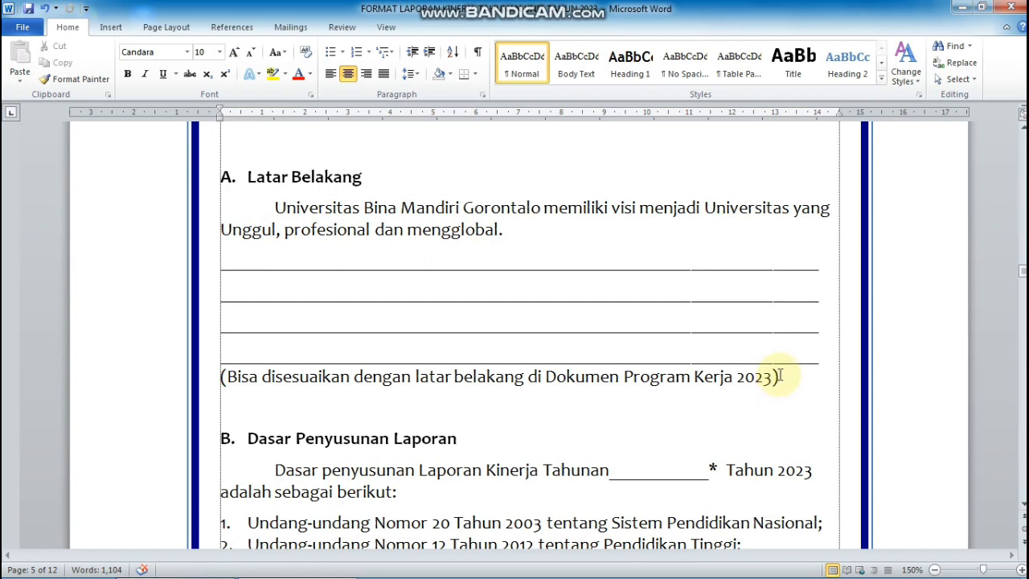
# - Replace the blank and asterisk in the opening sentence of section B, Dasar Penyusunan Laporan, with "LPPM"
pyautogui.scroll(-3, 779, 374)
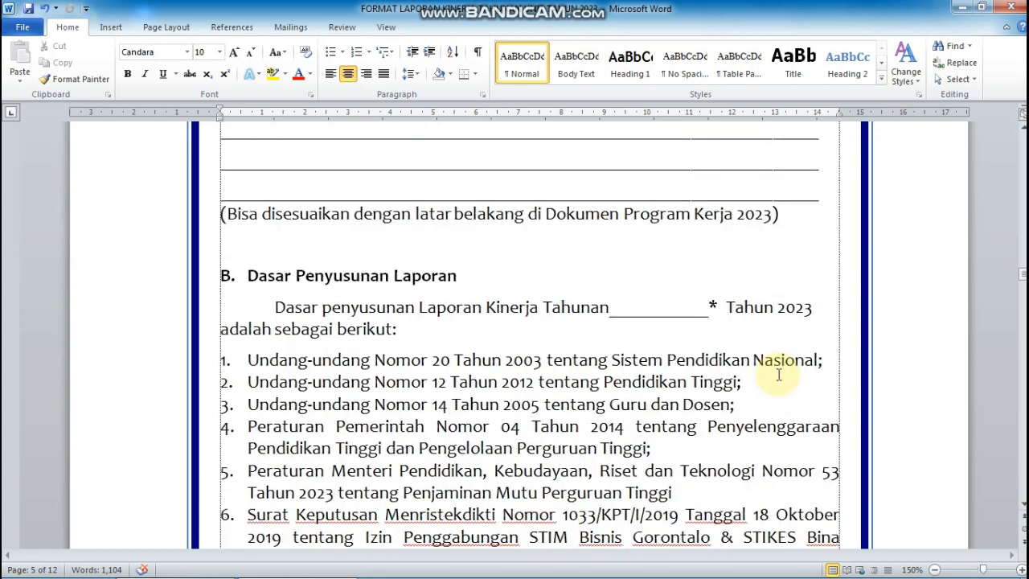
pyautogui.scroll(-1, 779, 374)
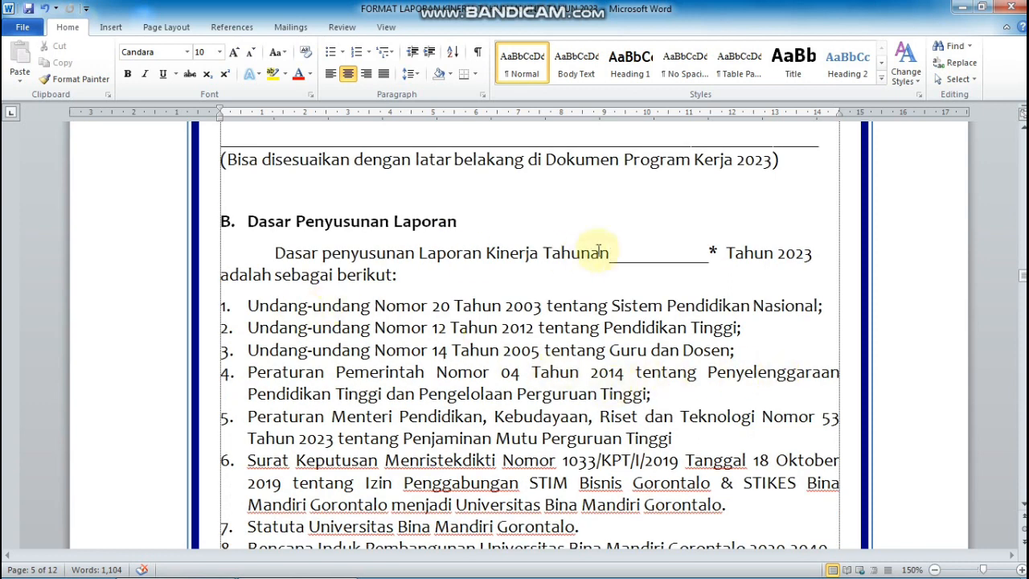
pyautogui.moveTo(612, 256); pyautogui.dragTo(720, 255)
pyautogui.write('LPPM')
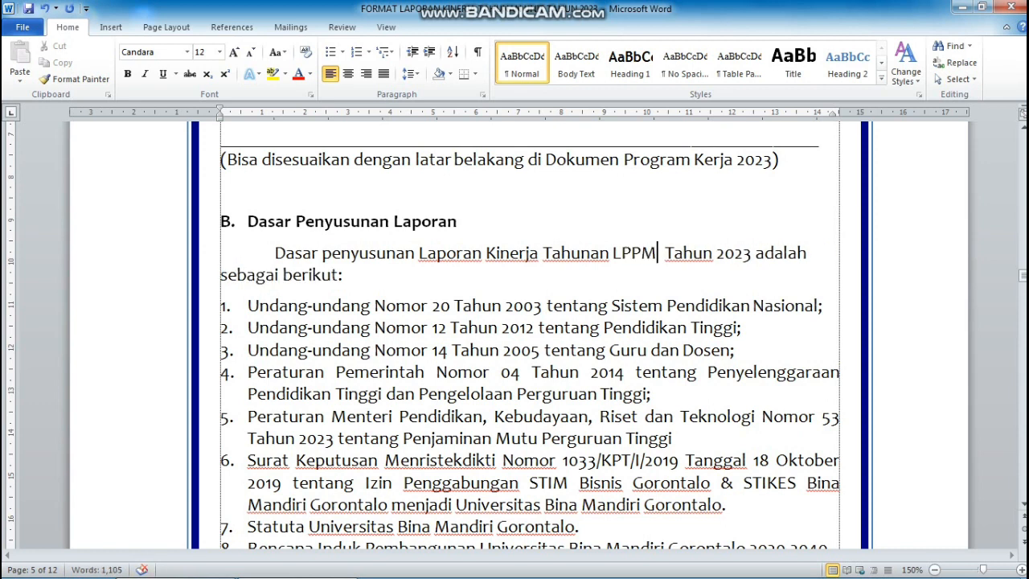
# - Replace the blank and asterisk after "Rencana Kerja" in item 11 of the Dasar Penyusunan Laporan list with "LPPM"
pyautogui.scroll(-1, 712, 257)
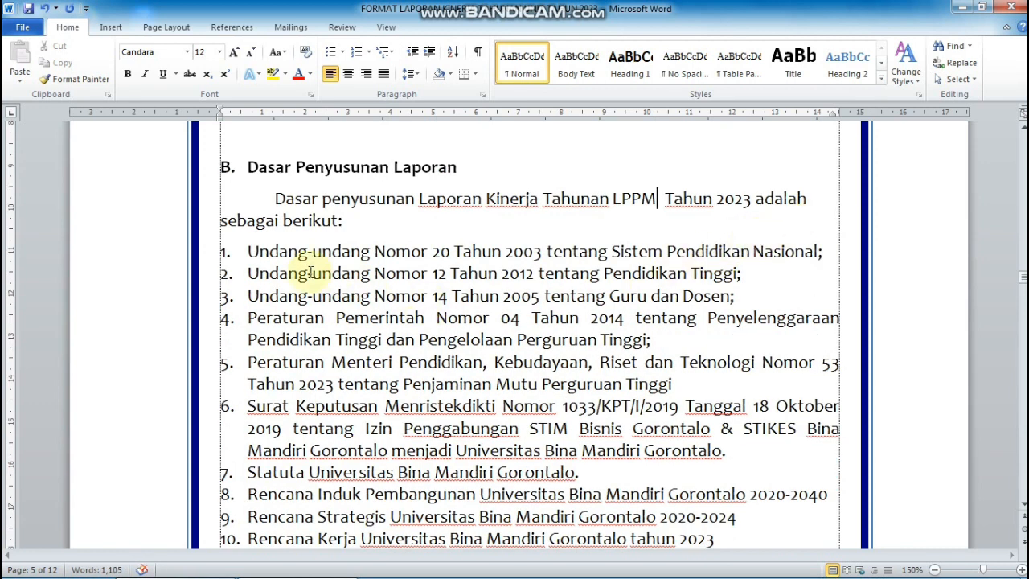
pyautogui.scroll(-1, 632, 262)
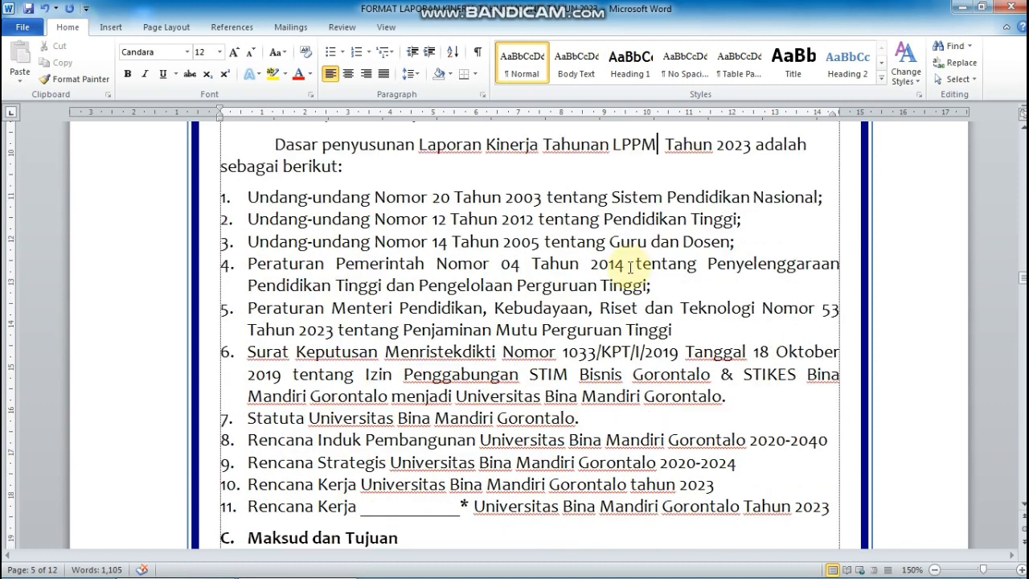
pyautogui.scroll(-1, 631, 267)
pyautogui.scroll(-1, 631, 267)
pyautogui.scroll(-1, 629, 270)
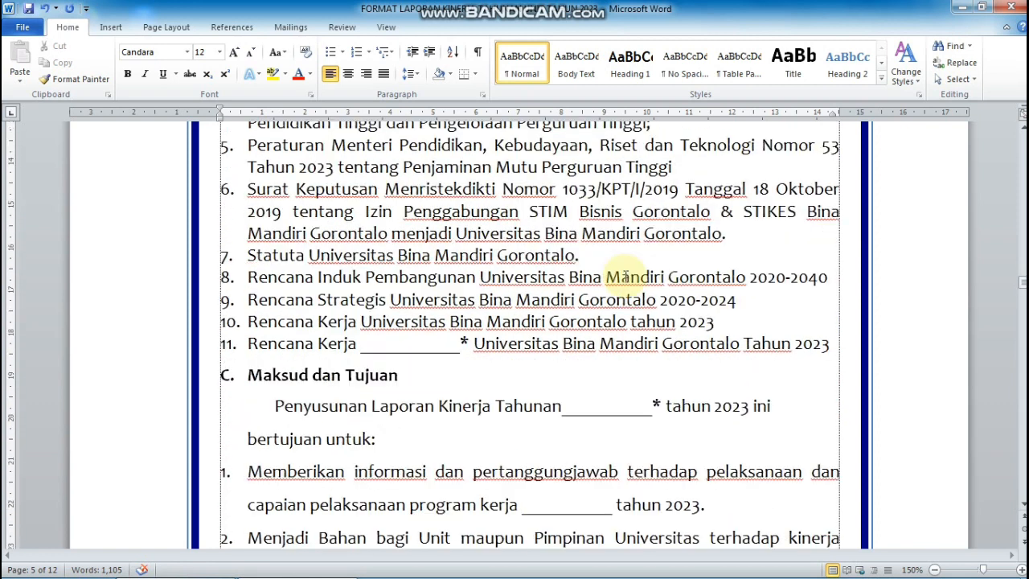
pyautogui.moveTo(362, 347); pyautogui.dragTo(440, 345)
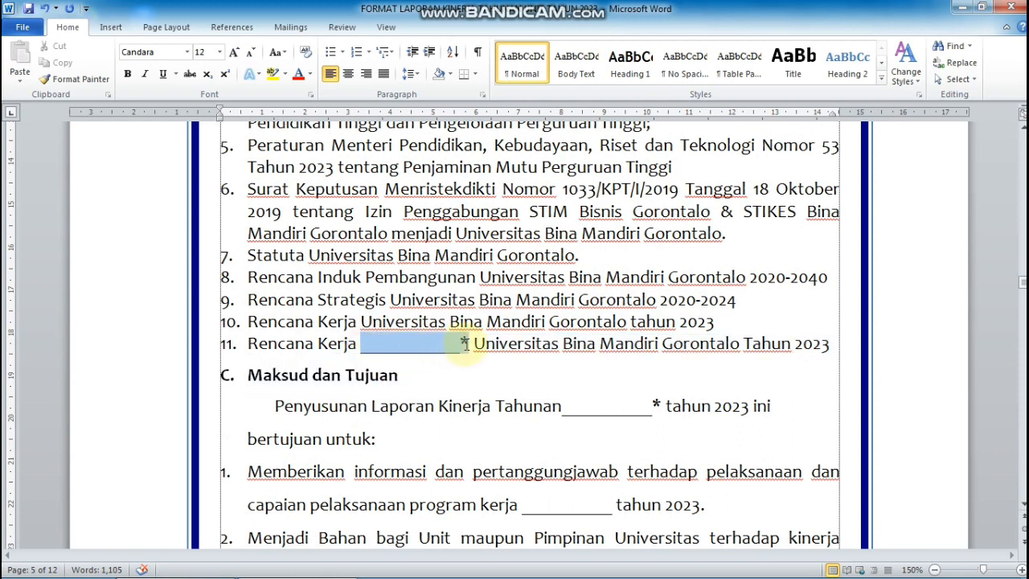
pyautogui.write('LPPM')
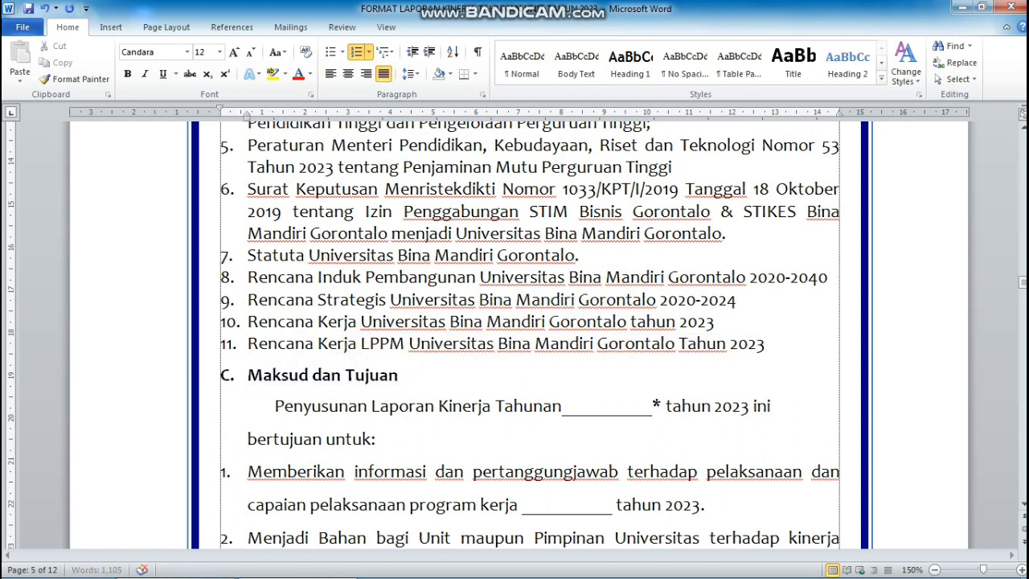
# - Replace the blank and asterisk in the opening sentence of section C, Maksud dan Tujuan, with "LPPM"
pyautogui.scroll(-1, 480, 352)
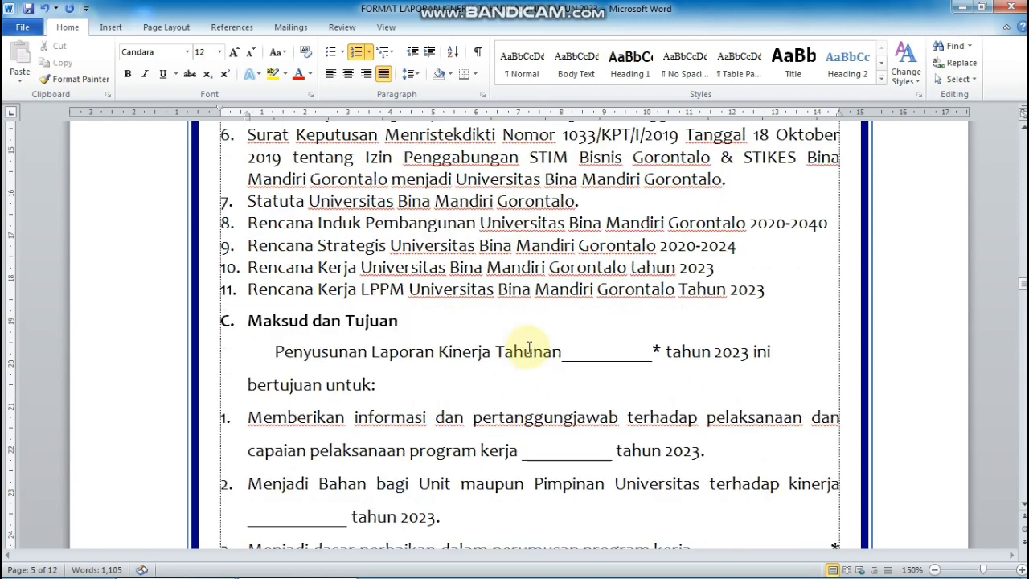
pyautogui.click(598, 351)
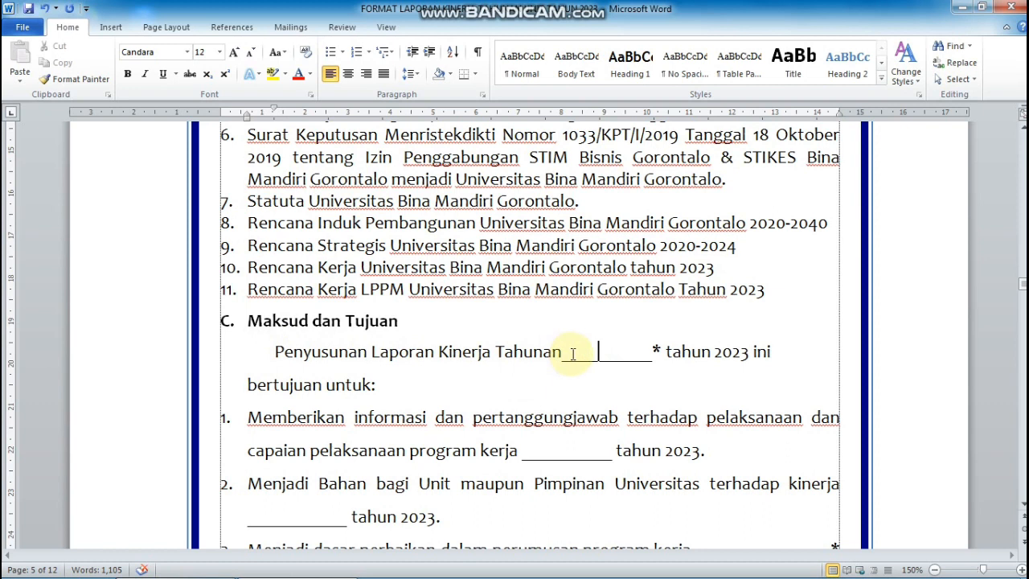
pyautogui.moveTo(568, 357); pyautogui.dragTo(656, 352)
pyautogui.press('Delete')
pyautogui.press('Delete')
pyautogui.write('LPPM')
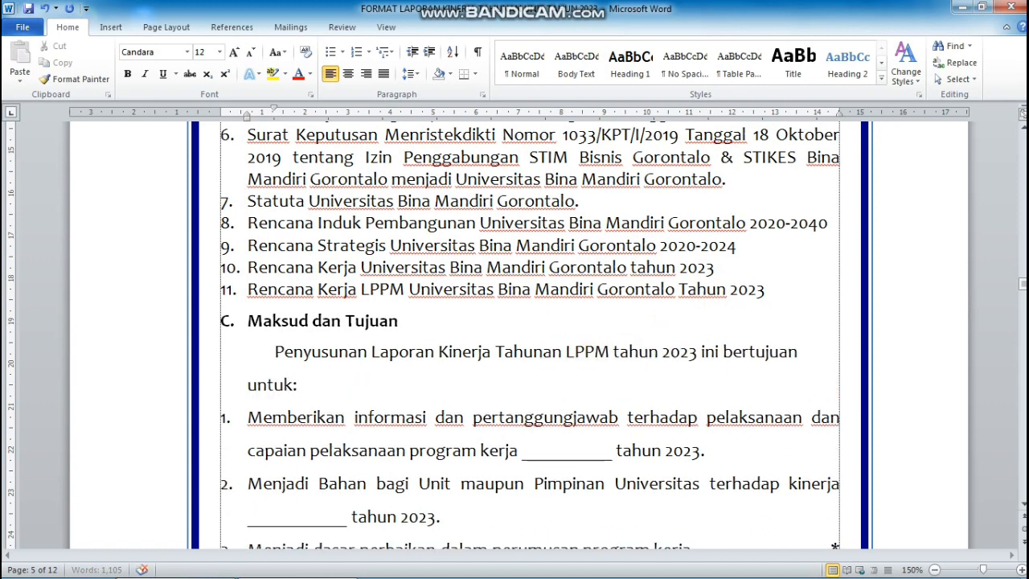
# - Fill the blank after "program kerja" in point 1 of Maksud dan Tujuan with "LPPM"
pyautogui.scroll(-1, 554, 406)
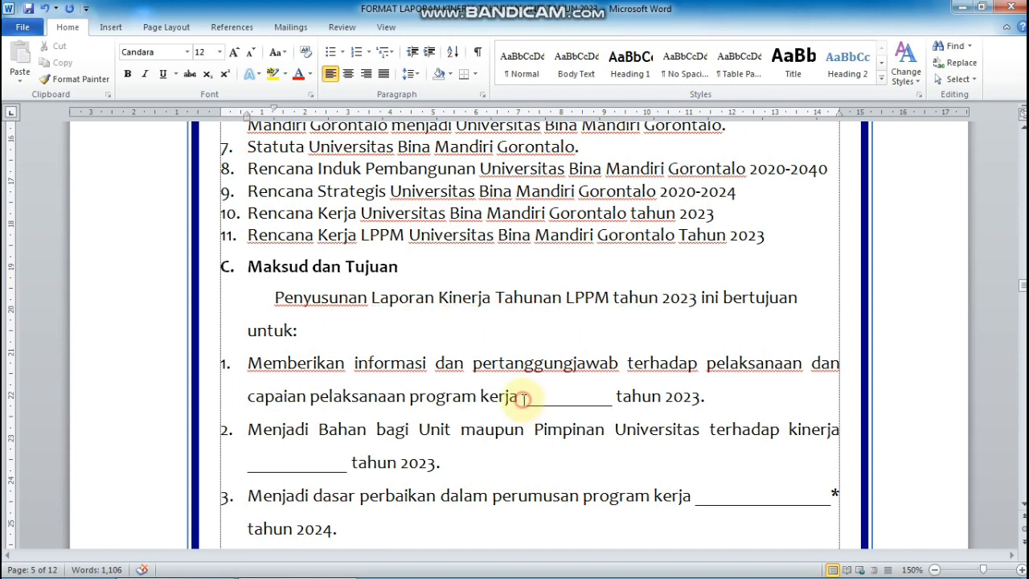
pyautogui.moveTo(523, 398); pyautogui.dragTo(596, 392)
pyautogui.write('L')
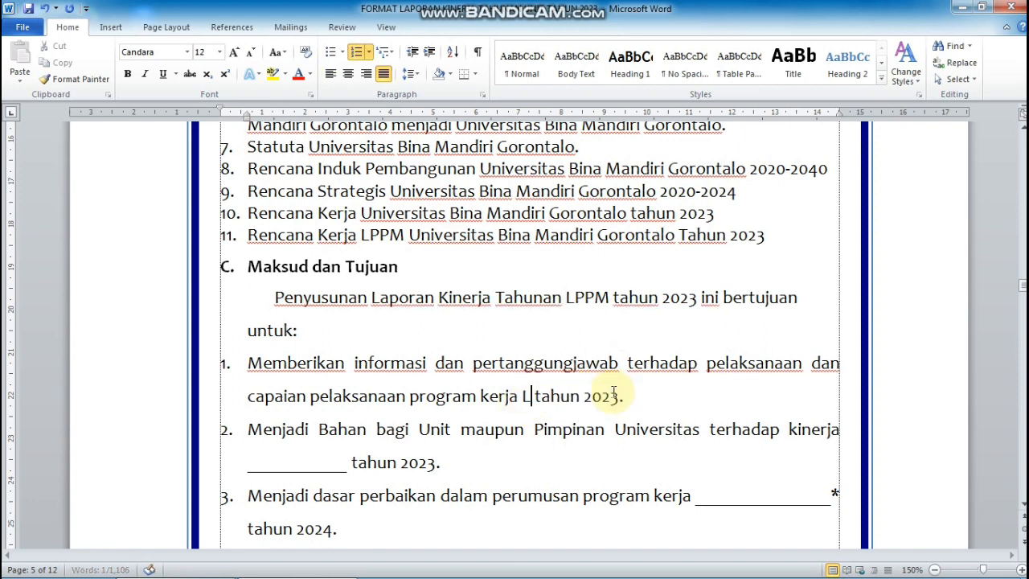
pyautogui.write('PPM')
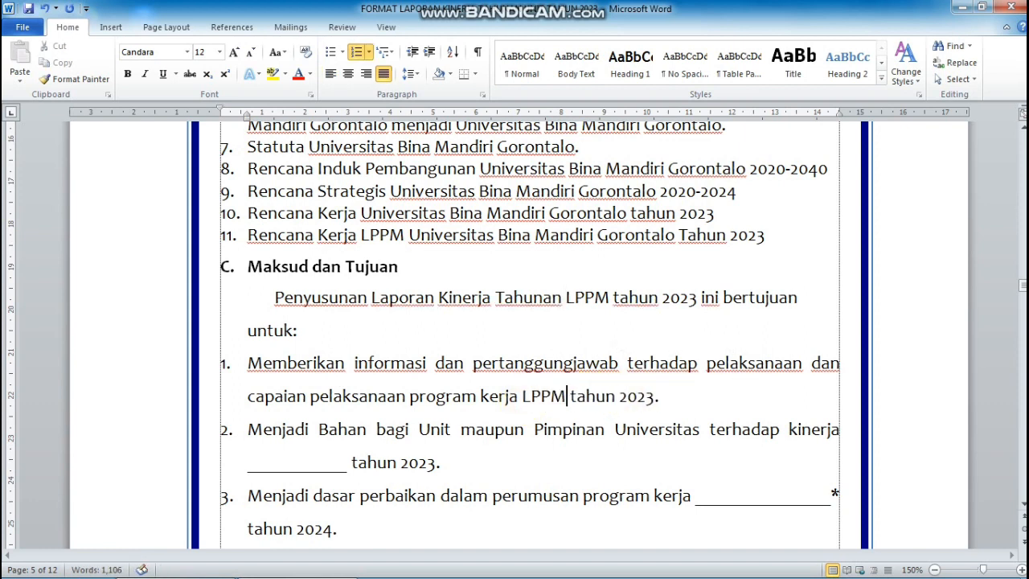
# - Fill the blank after "terhadap kinerja" in point 2 of Maksud dan Tujuan with "LPPM"
pyautogui.scroll(-2, 482, 434)
pyautogui.scroll(-1, 346, 402)
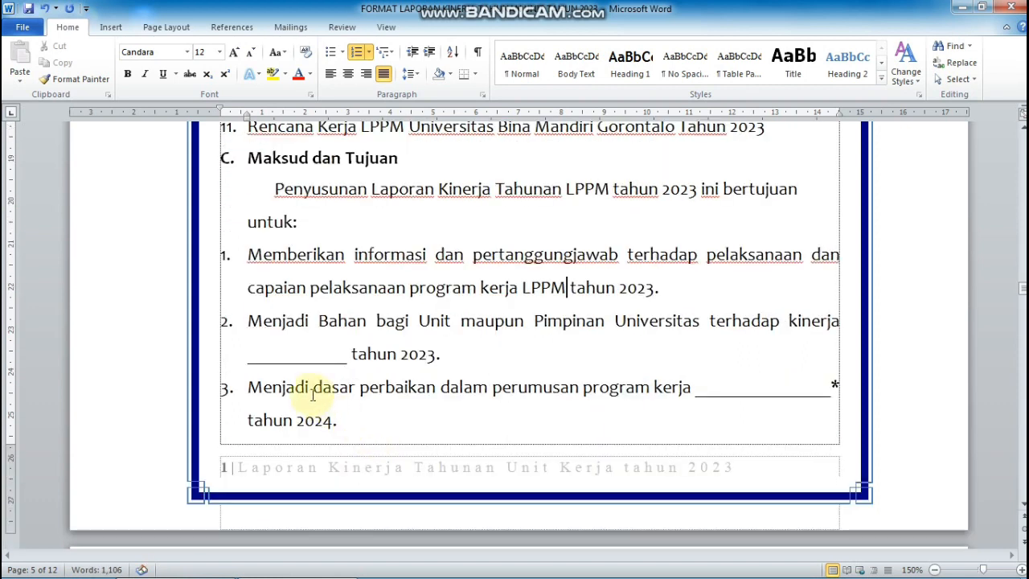
pyautogui.moveTo(246, 357); pyautogui.dragTo(344, 369)
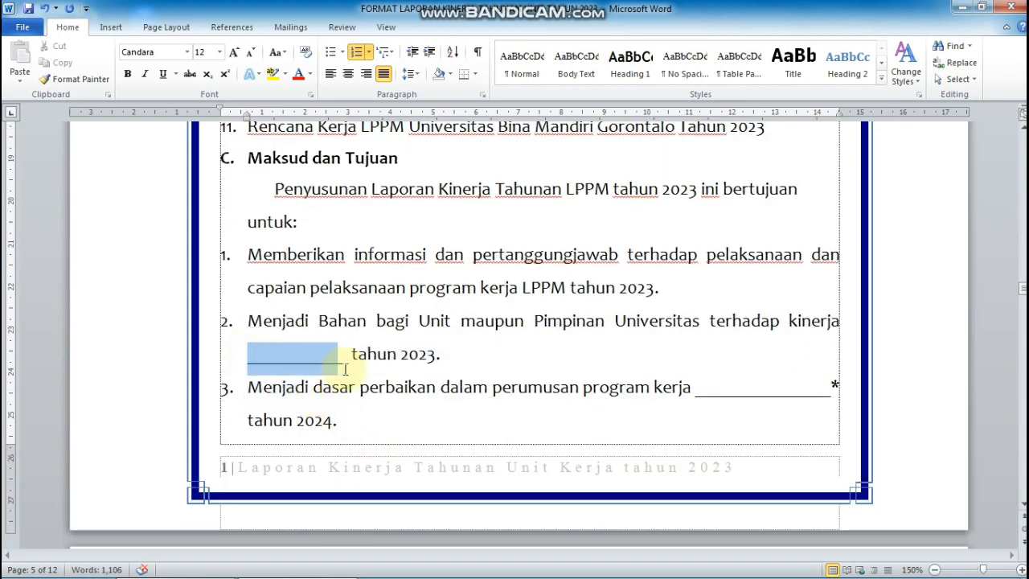
pyautogui.write('LPP')
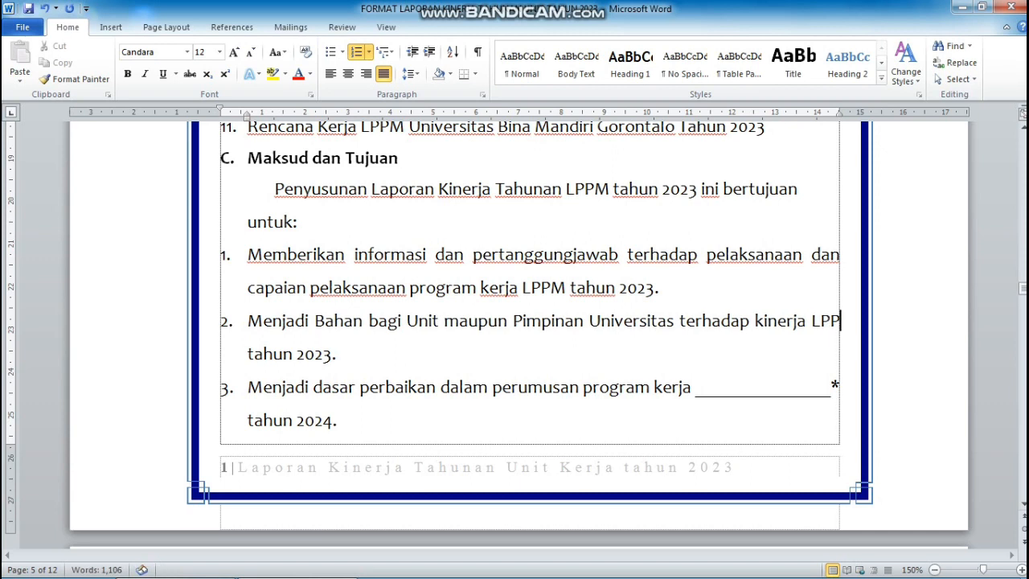
pyautogui.write('M tahun 2023.')
pyautogui.scroll(-3, 391, 338)
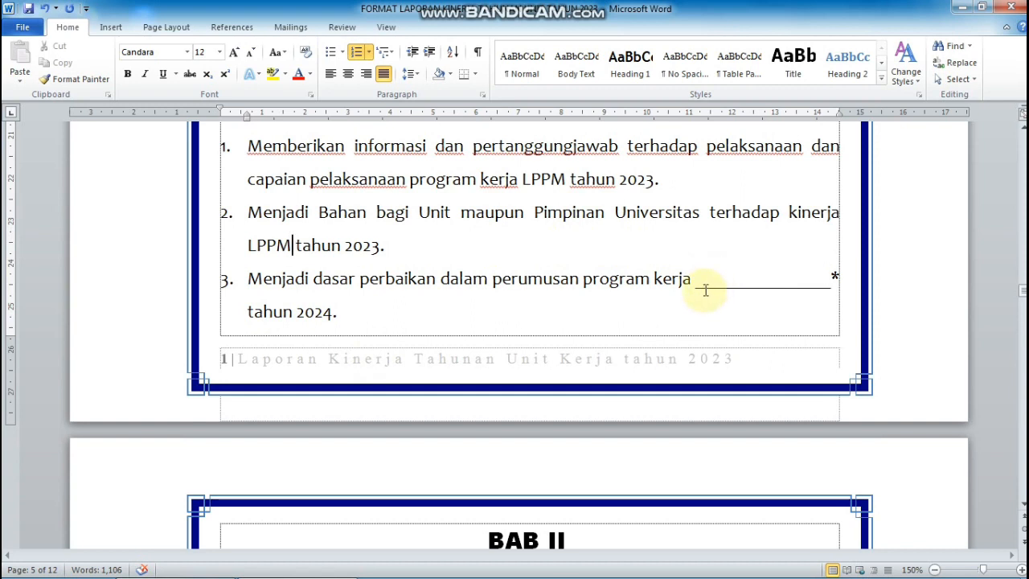
# - Replace the blank and asterisk after "program kerja" in point 3 of Maksud dan Tujuan with "LPPM"
pyautogui.moveTo(768, 277)
pyautogui.mouseDown()
pyautogui.moveTo(768, 264)
pyautogui.moveTo(776, 282)
pyautogui.mouseUp()
pyautogui.moveTo(712, 291); pyautogui.dragTo(836, 291)
pyautogui.write('LPPM tahun')
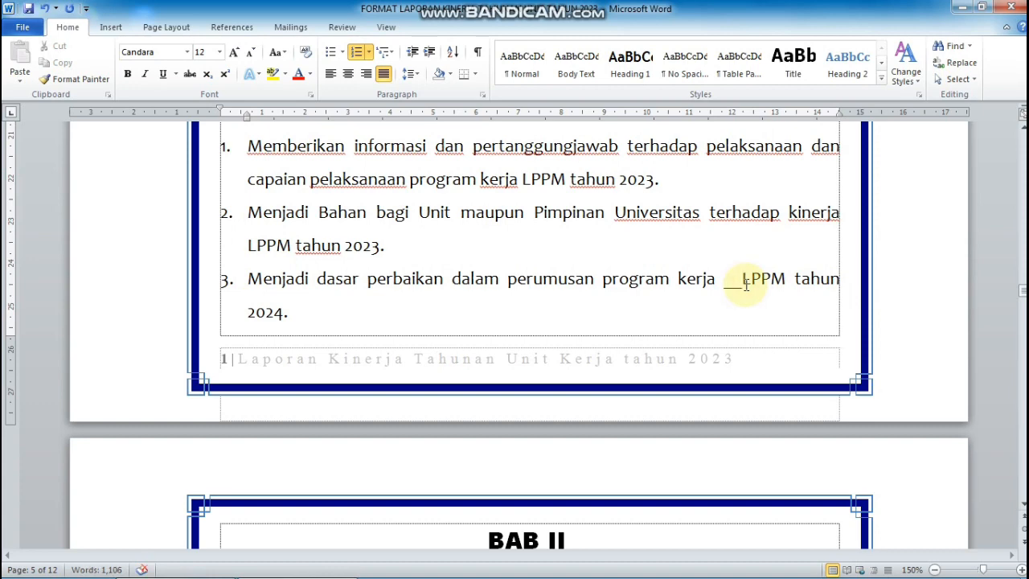
pyautogui.press('BackSpace')
pyautogui.press('BackSpace')
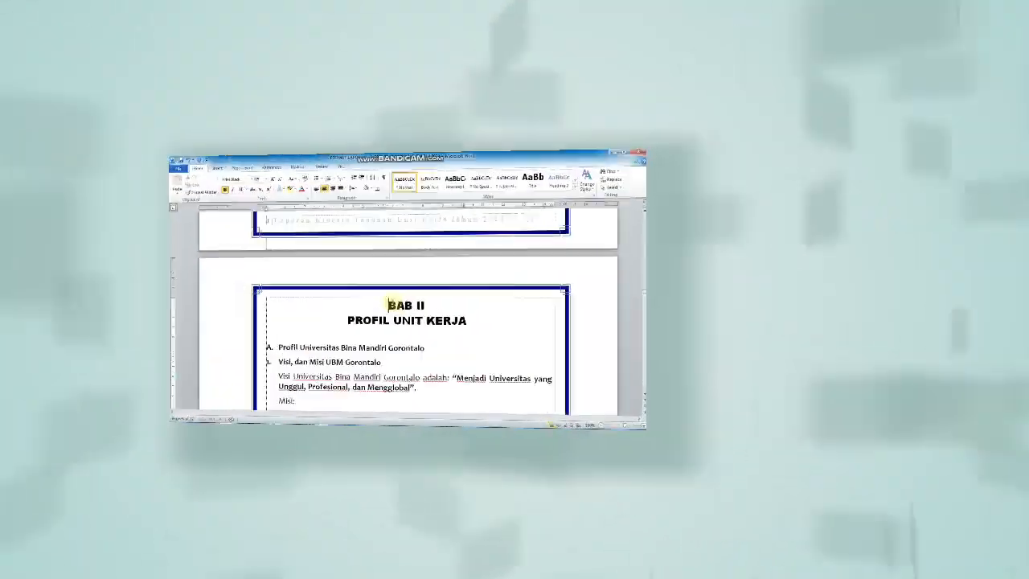
# - Fill the blank after "Profil" in the section B heading of Bab II with "LPPM"
pyautogui.scroll(-1, 496, 316)
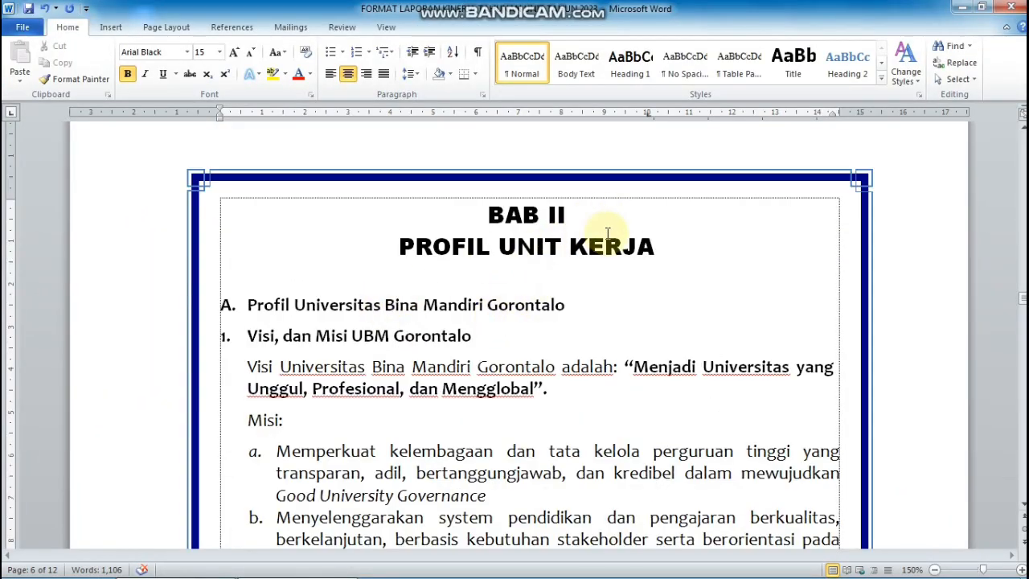
pyautogui.scroll(-1, 606, 229)
pyautogui.scroll(-1, 610, 234)
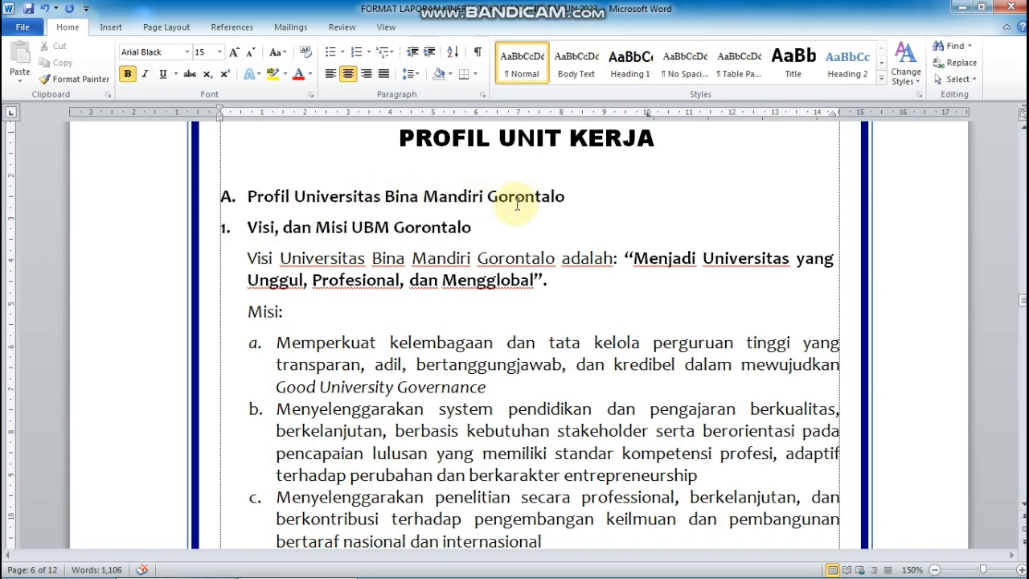
pyautogui.scroll(-5, 518, 206)
pyautogui.scroll(-5, 514, 247)
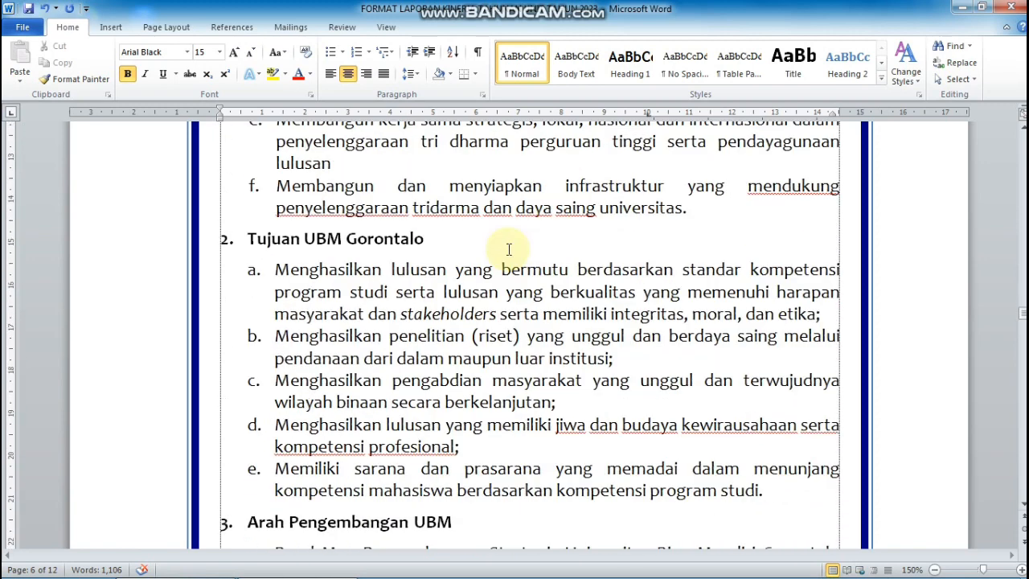
pyautogui.scroll(-4, 471, 257)
pyautogui.scroll(-18, 412, 273)
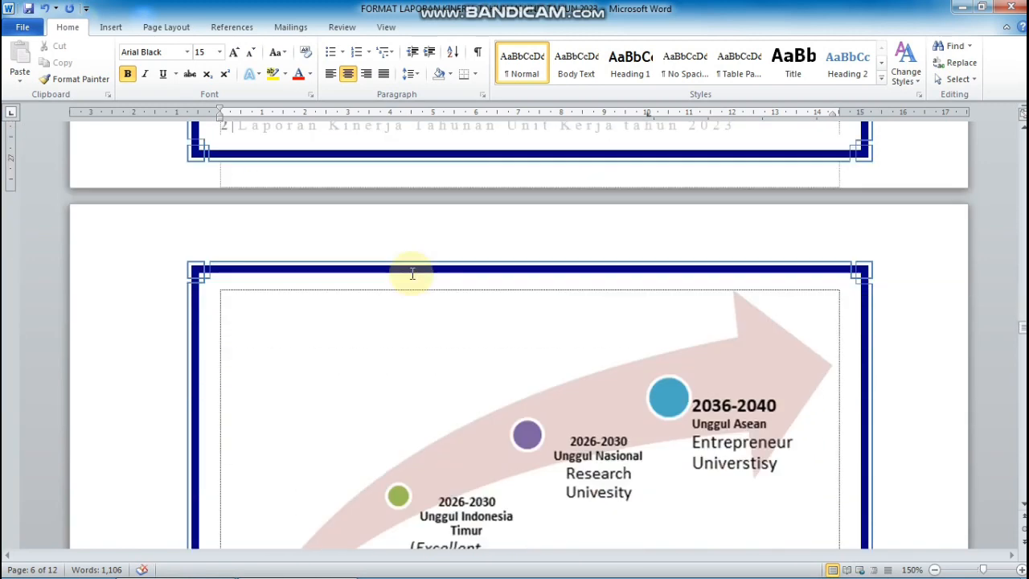
pyautogui.scroll(-2, 411, 273)
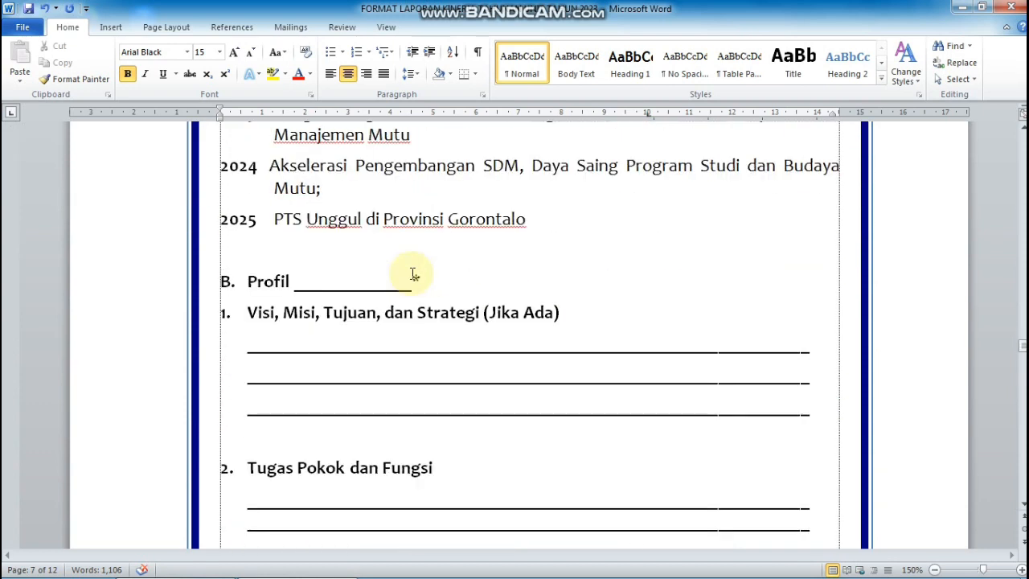
pyautogui.moveTo(294, 282); pyautogui.dragTo(424, 282)
pyautogui.write('LPPM')
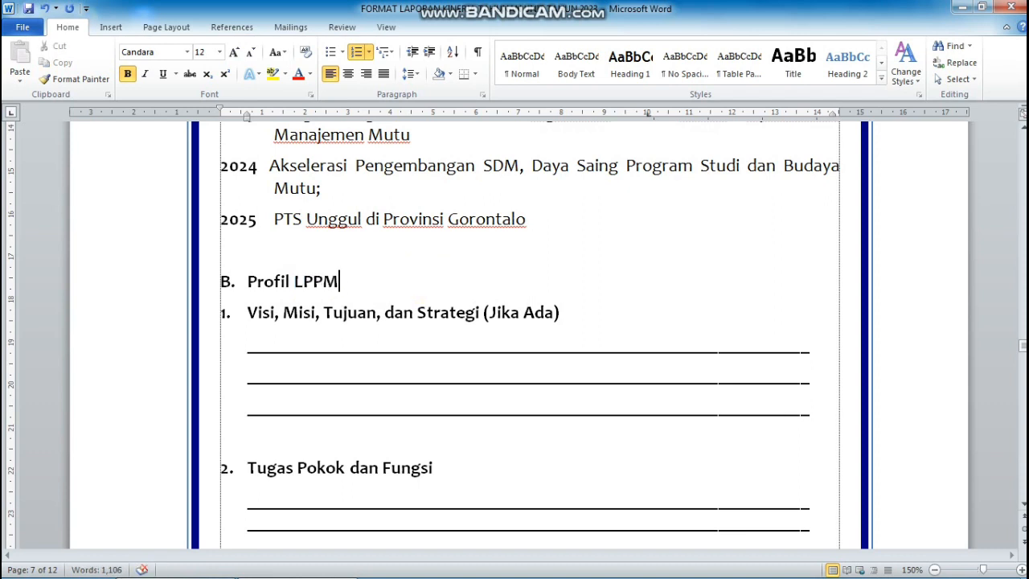
# - Review the vision and mission, Tugas Pokok dan Fungsi, and organization structure placeholders in section B, dismissing the Windows color scheme dialog
pyautogui.scroll(-1, 279, 305)
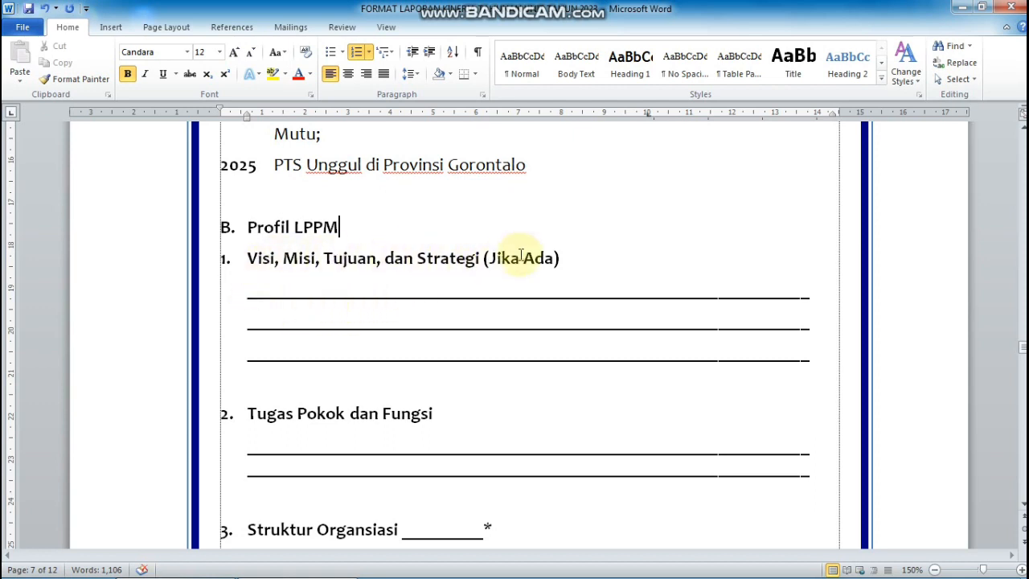
pyautogui.scroll(-2, 278, 317)
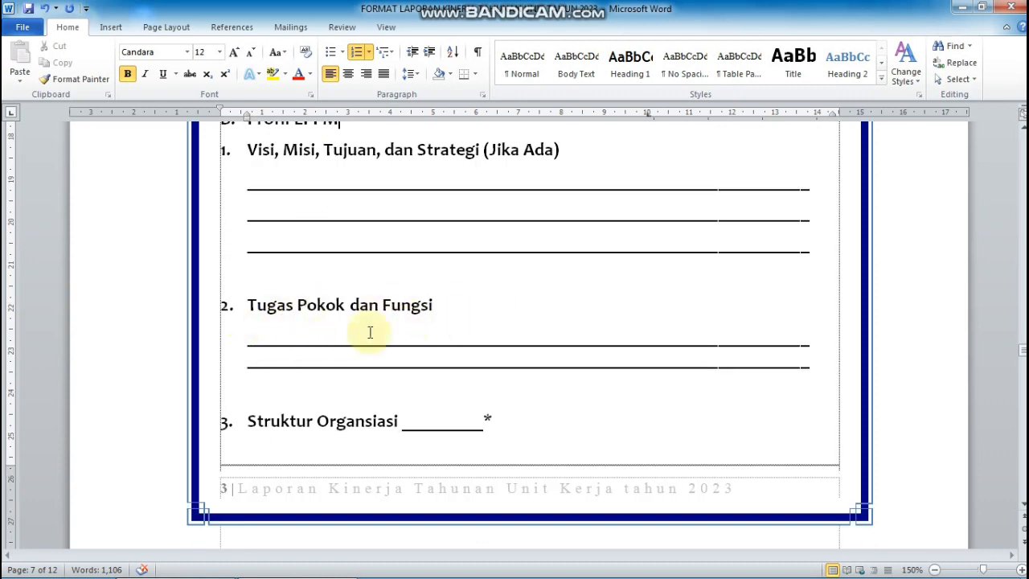
pyautogui.scroll(-6, 464, 324)
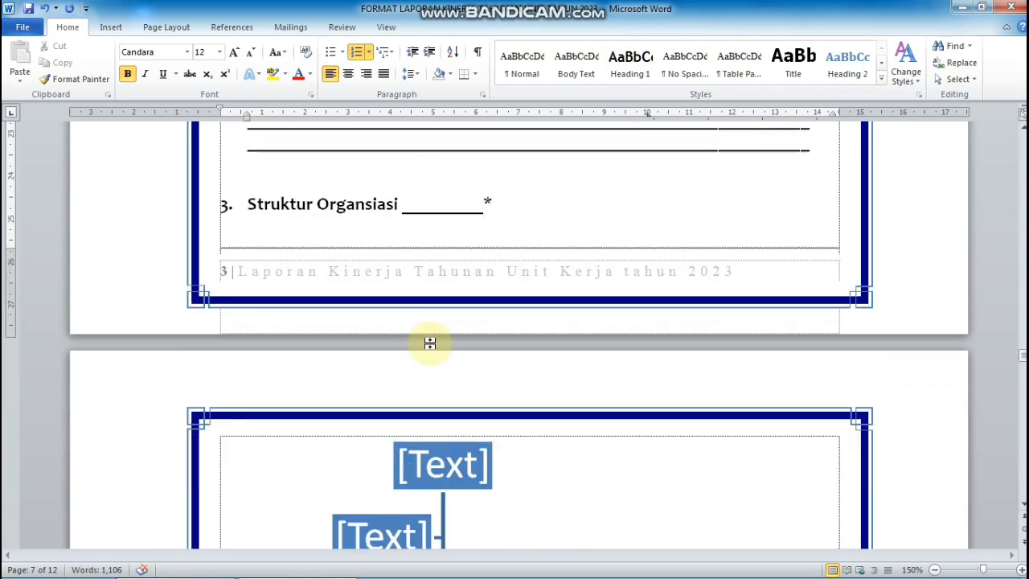
pyautogui.scroll(3, 430, 342)
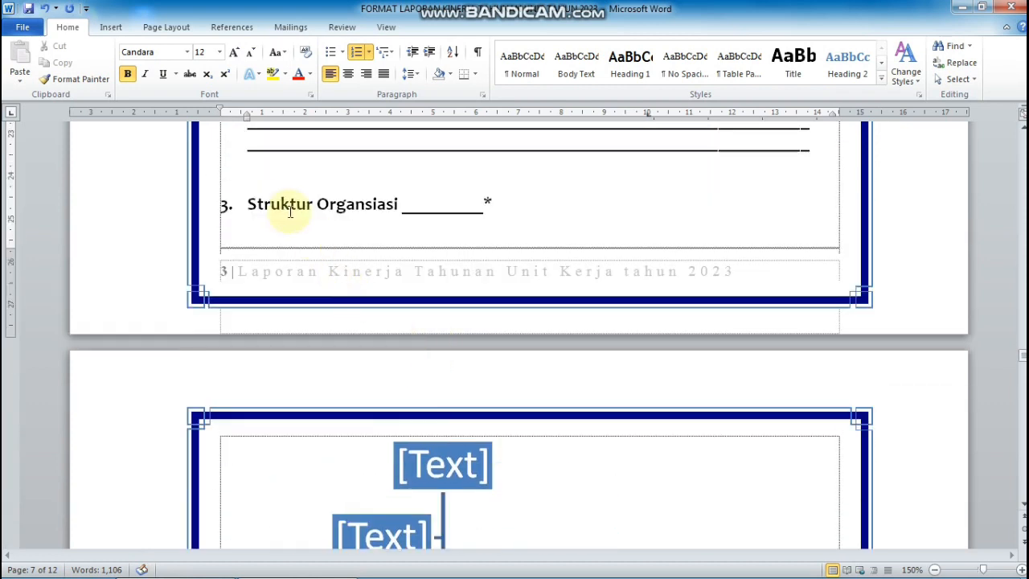
pyautogui.scroll(-5, 471, 342)
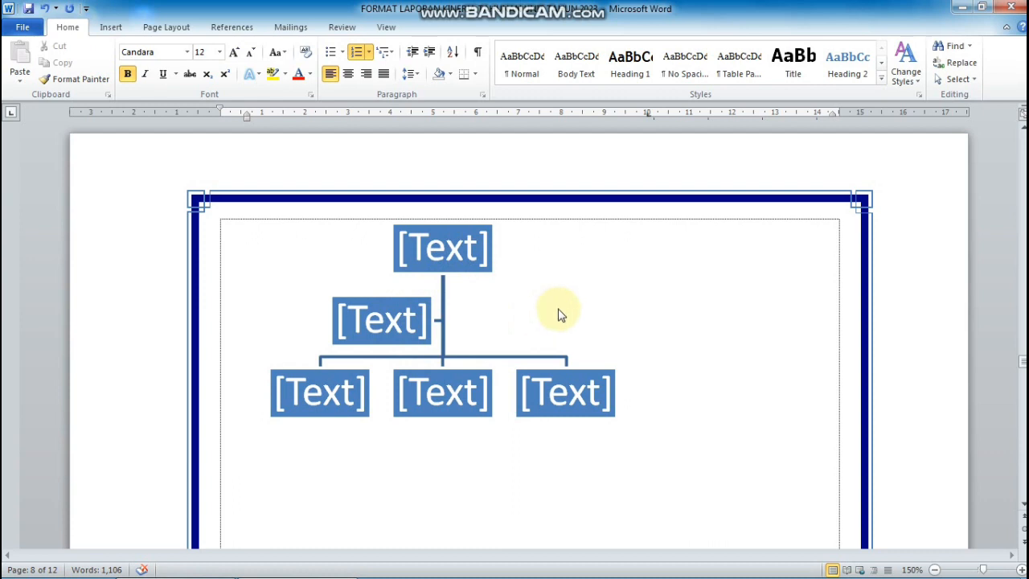
pyautogui.scroll(-1, 459, 368)
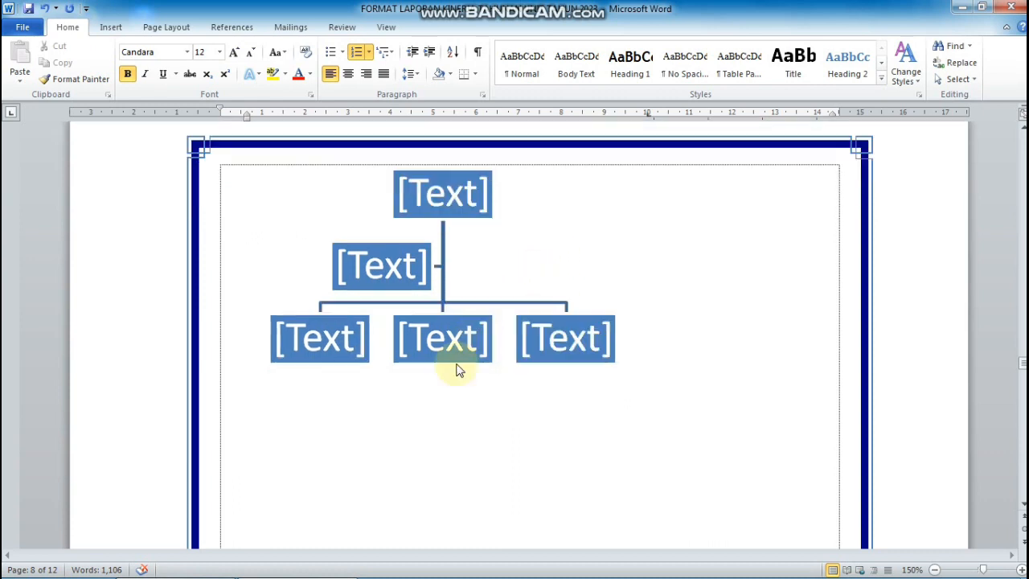
pyautogui.scroll(2, 426, 390)
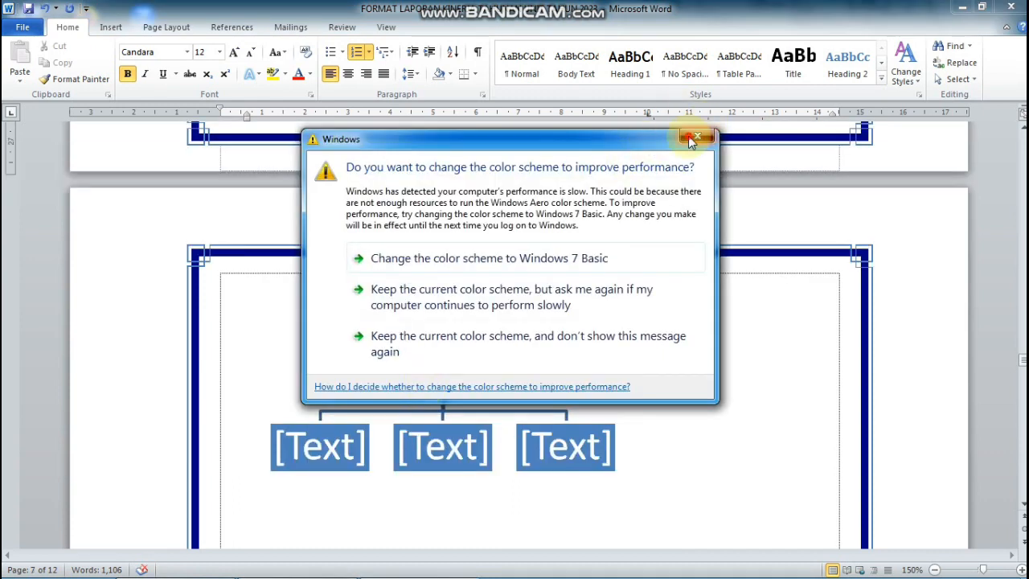
pyautogui.click(690, 139)
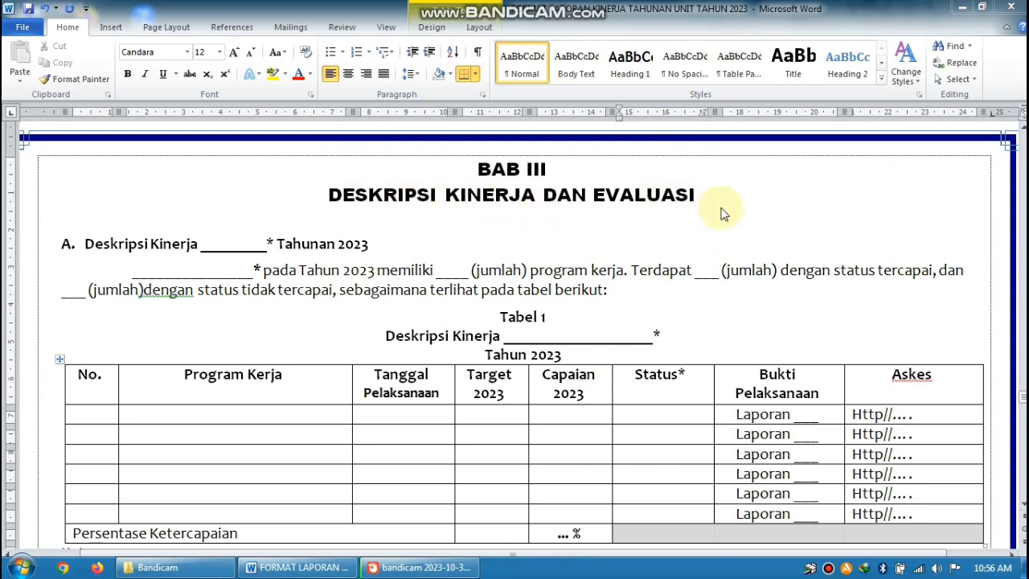
# - Replace the blanks and asterisks in the Bab III section A heading and at the start of its first paragraph with "LPPM"
pyautogui.click(251, 245)
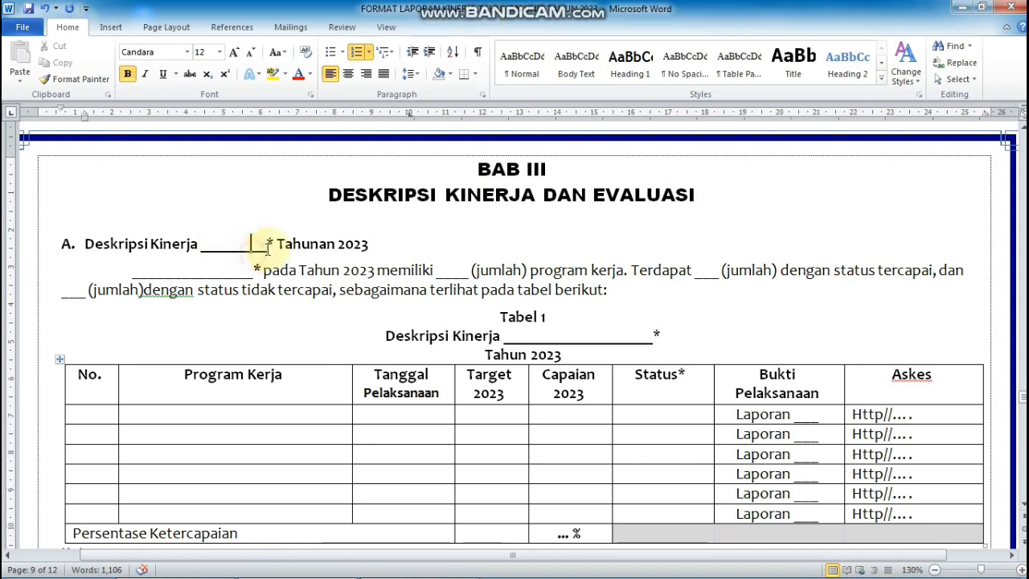
pyautogui.moveTo(271, 245); pyautogui.dragTo(204, 237)
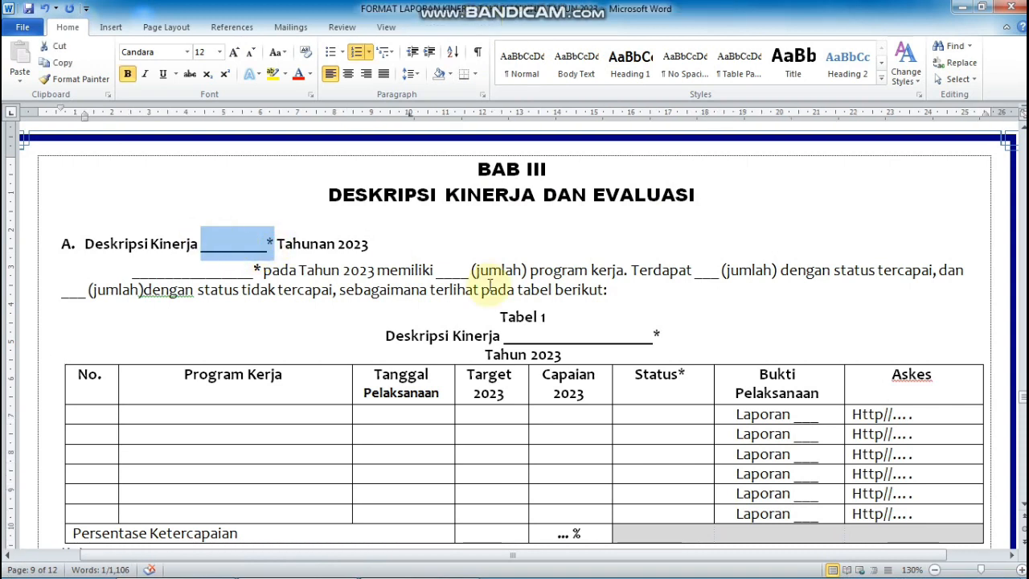
pyautogui.write('LPPM')
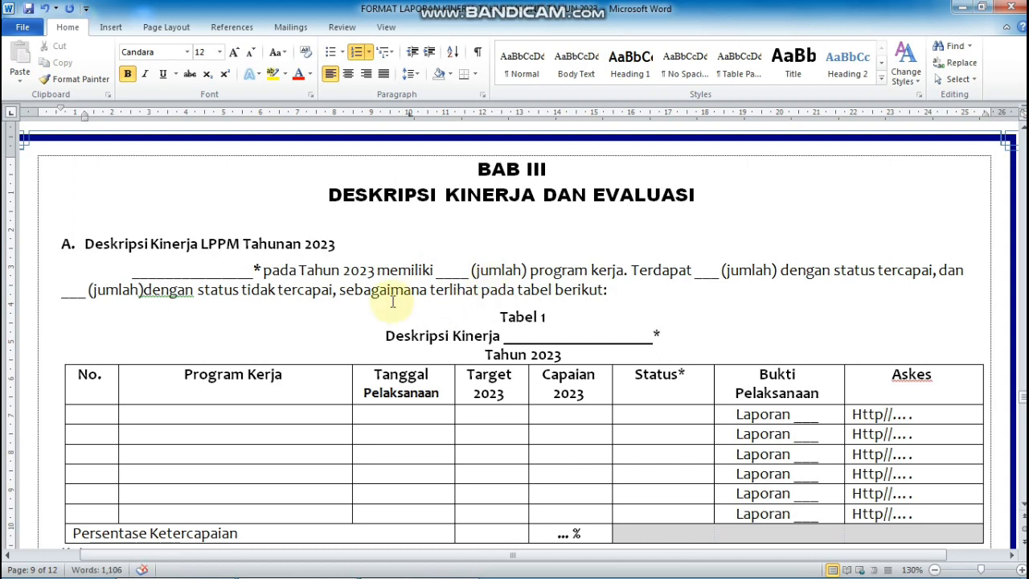
pyautogui.moveTo(134, 280); pyautogui.dragTo(248, 278)
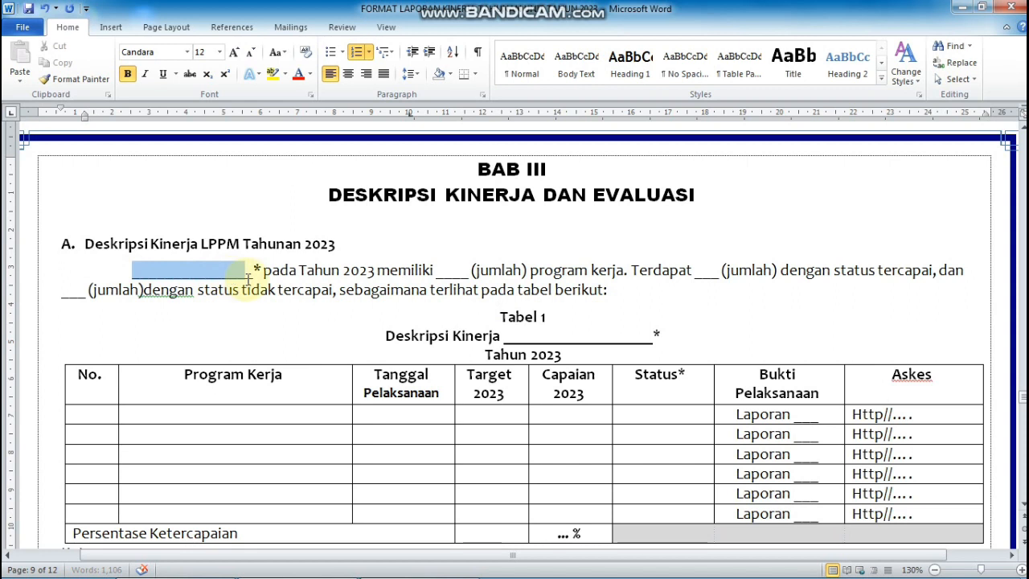
pyautogui.write('LPPM')
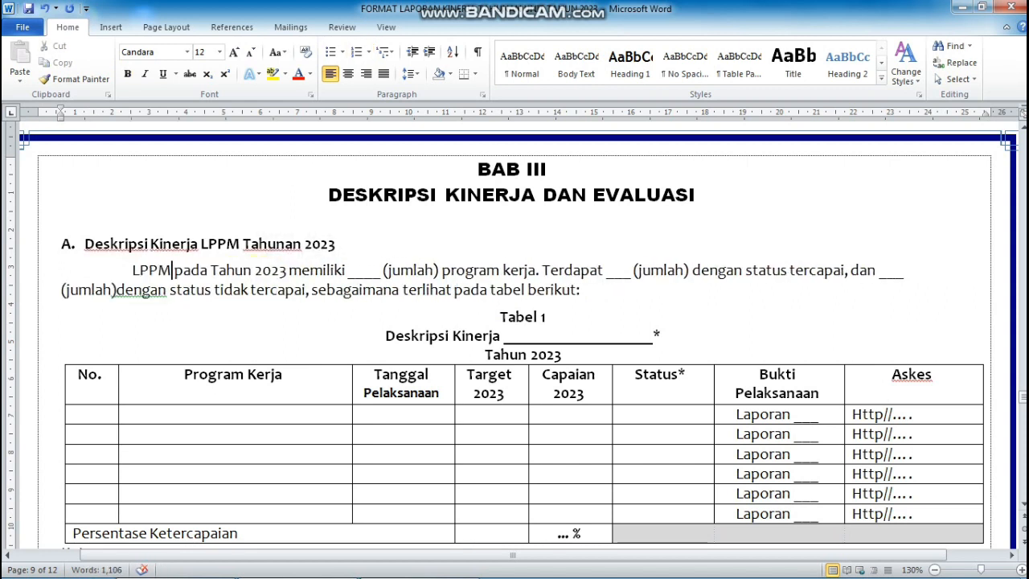
# - Fill in the number of work programs in the section A paragraph as "10 (Sepuluh)"
pyautogui.moveTo(349, 274); pyautogui.dragTo(375, 278)
pyautogui.click(356, 274)
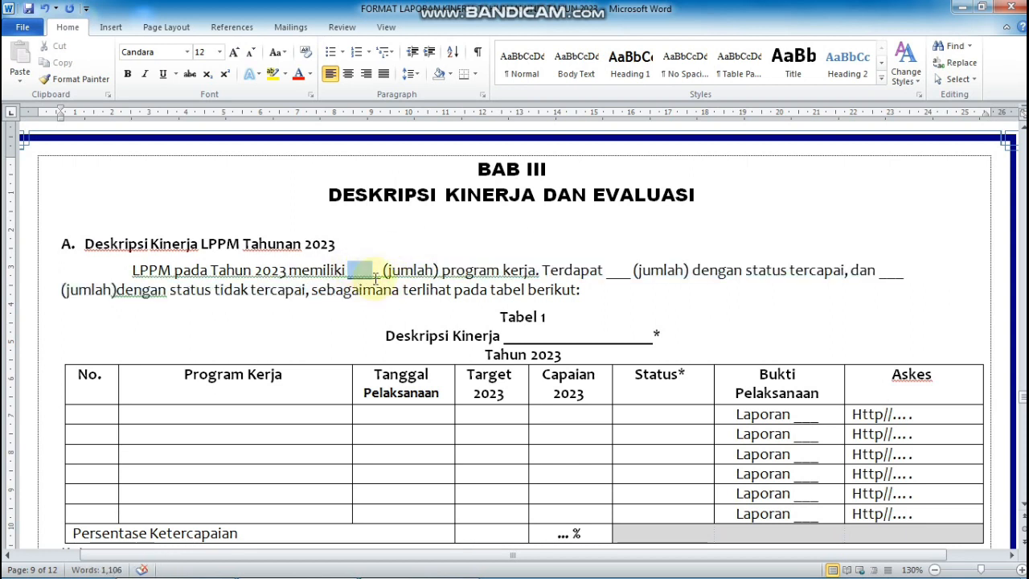
pyautogui.write('10')
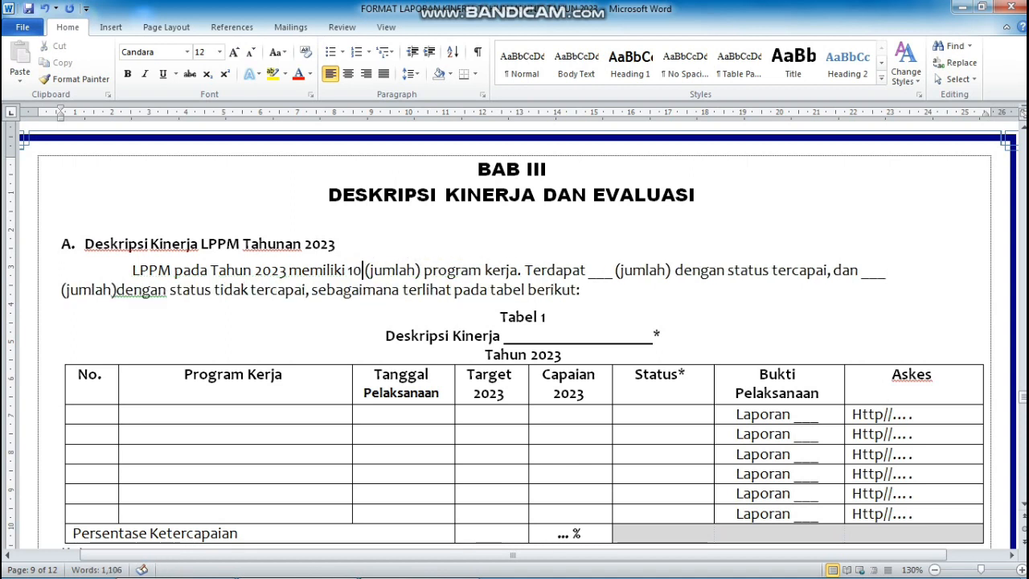
pyautogui.moveTo(370, 270); pyautogui.dragTo(416, 275)
pyautogui.write('Sepuluh')
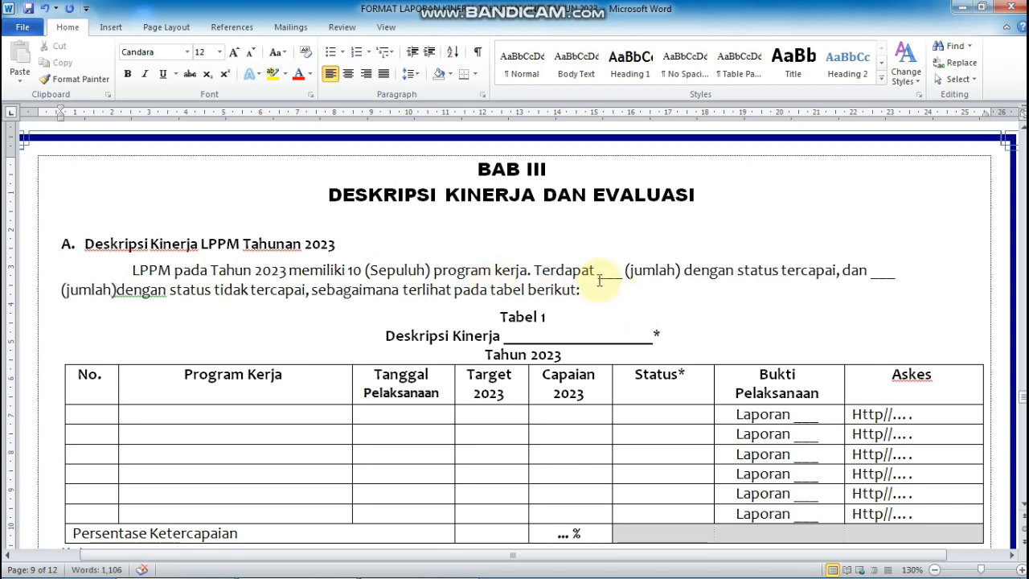
# - Enter 7 programs with status tercapai and 3 with status tidak tercapai, removing both "(jumlah)" placeholders
pyautogui.moveTo(597, 273); pyautogui.dragTo(621, 280)
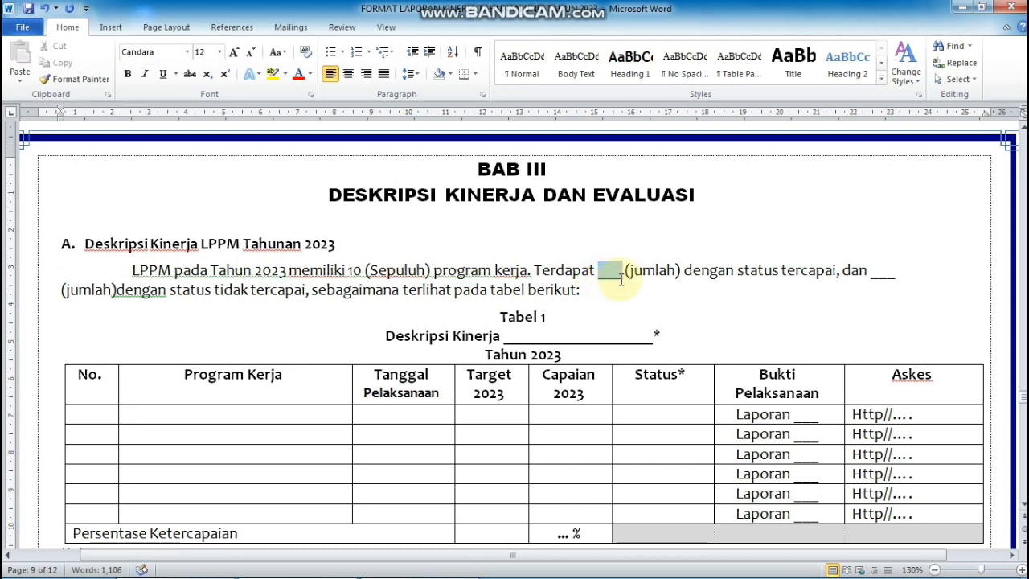
pyautogui.write('7')
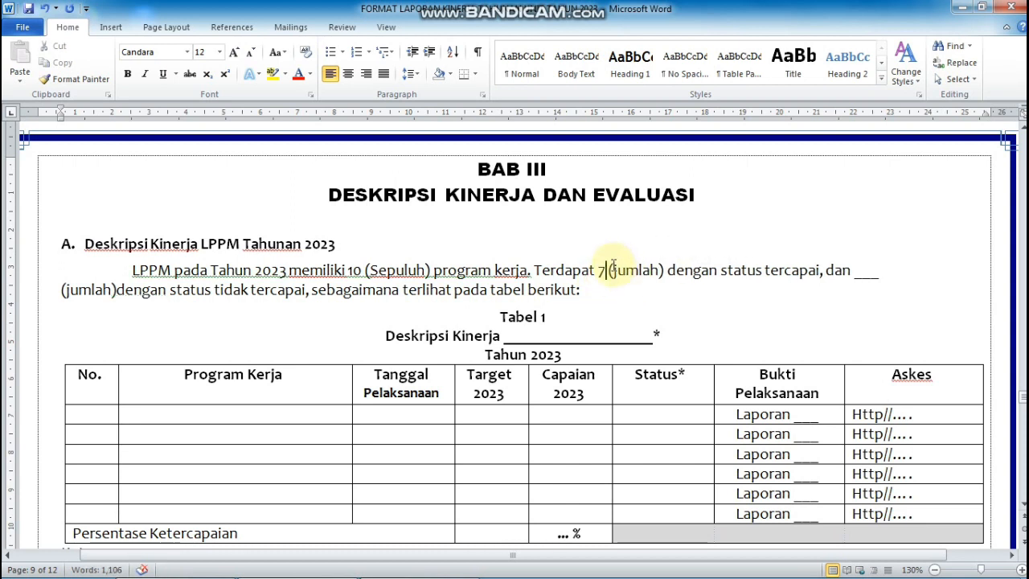
pyautogui.moveTo(613, 272); pyautogui.dragTo(662, 275)
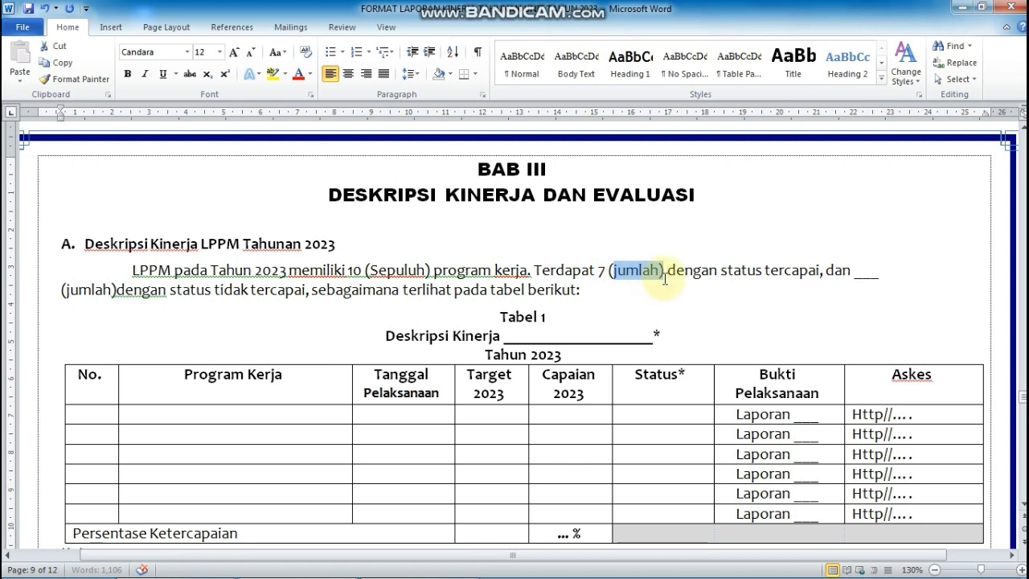
pyautogui.press('Delete')
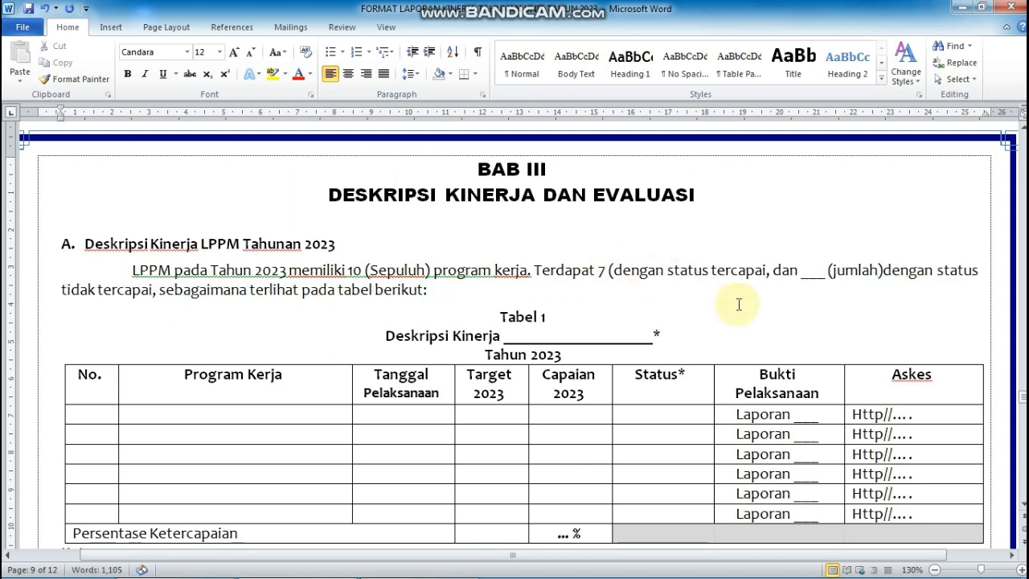
pyautogui.press('BackSpace')
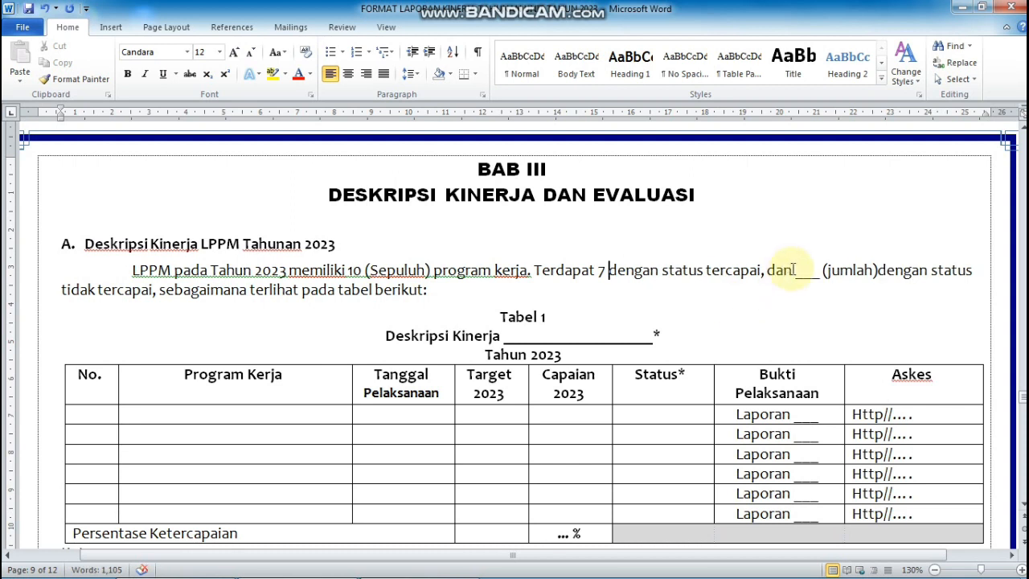
pyautogui.moveTo(796, 271); pyautogui.dragTo(878, 271)
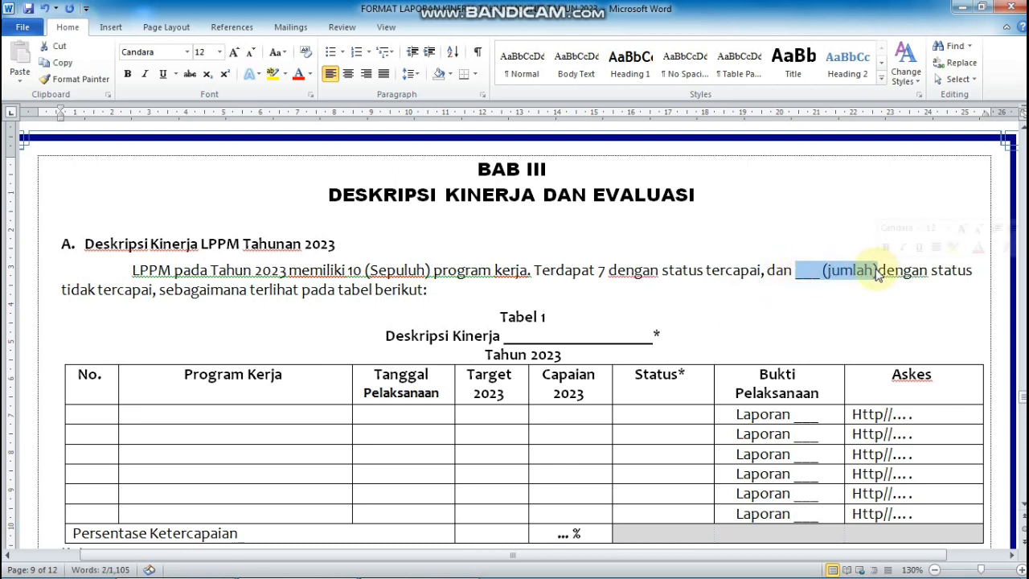
pyautogui.write('3')
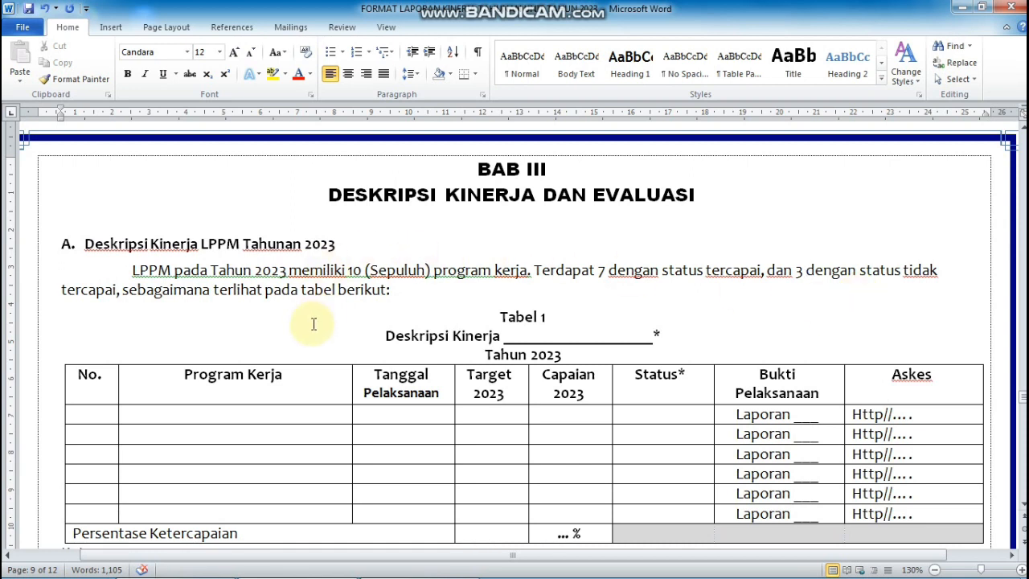
# - Replace the blank and asterisk after "Deskripsi Kinerja" in the Tabel 1 title with "LPPM"
pyautogui.scroll(-1, 489, 297)
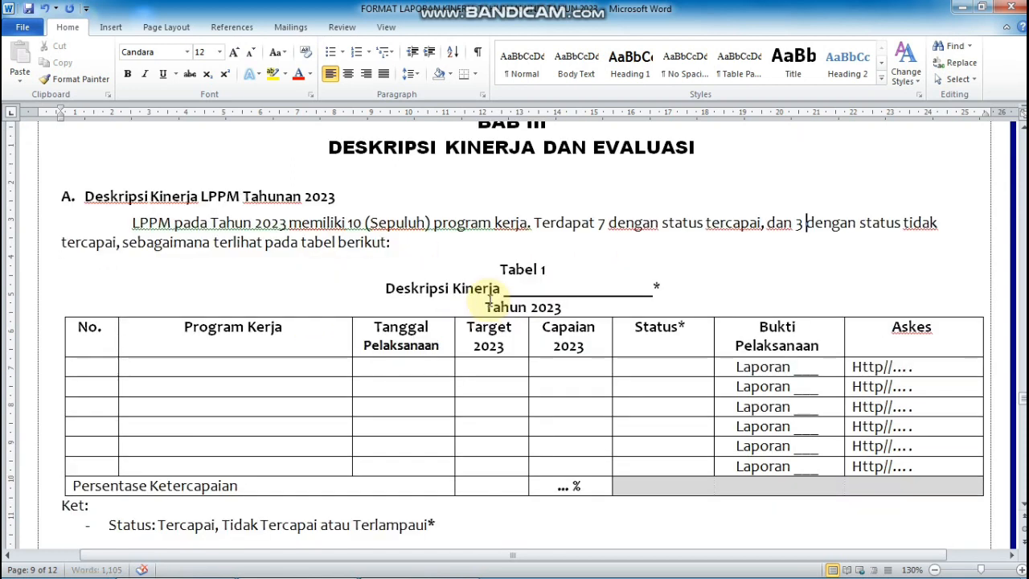
pyautogui.moveTo(502, 290); pyautogui.dragTo(697, 296)
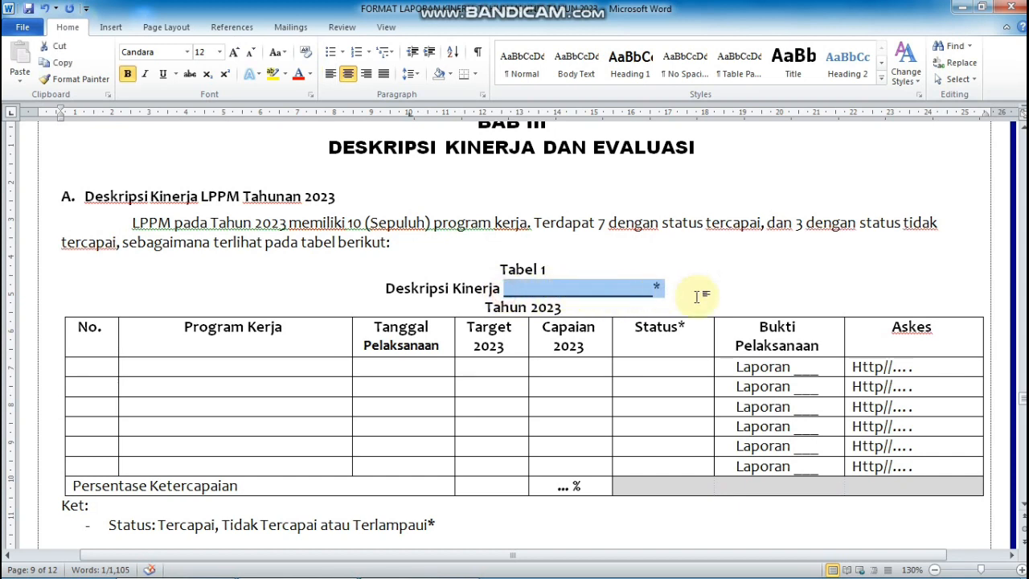
pyautogui.write('LPPM')
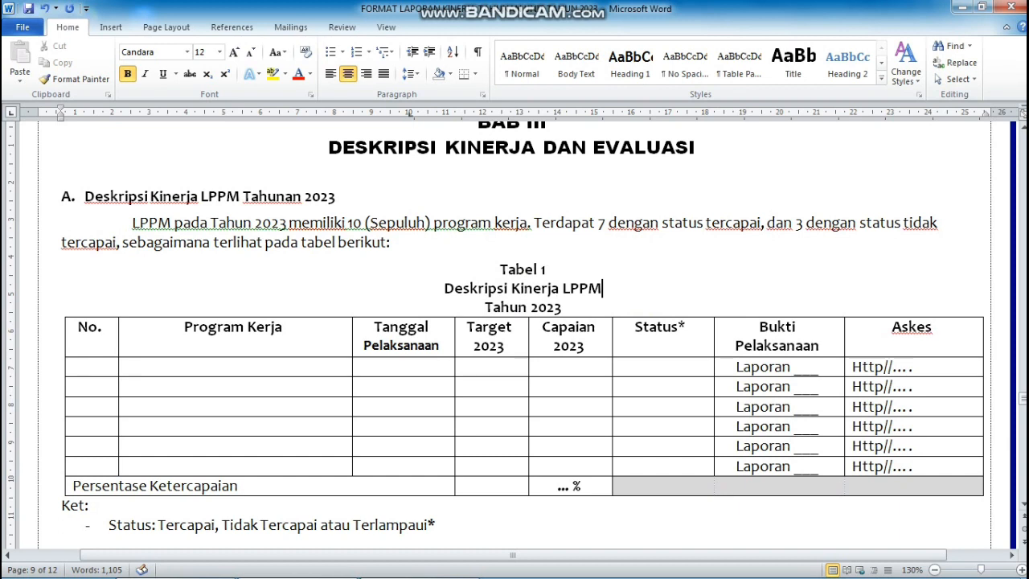
# - Number the first row of Tabel 1 as 1 and enter its work program "Pelaksanaan Pengabdian pada Masyarakat bagi seluruh prodi di UBMG"
pyautogui.click(102, 370)
pyautogui.write('1')
pyautogui.press('Tab')
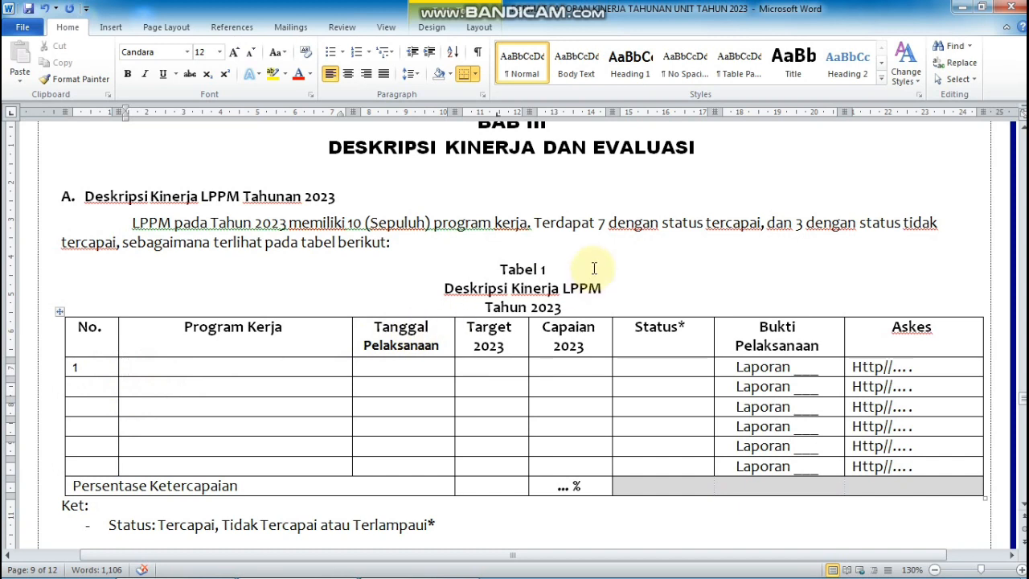
pyautogui.write('Pelaksanaan Pengabdia')
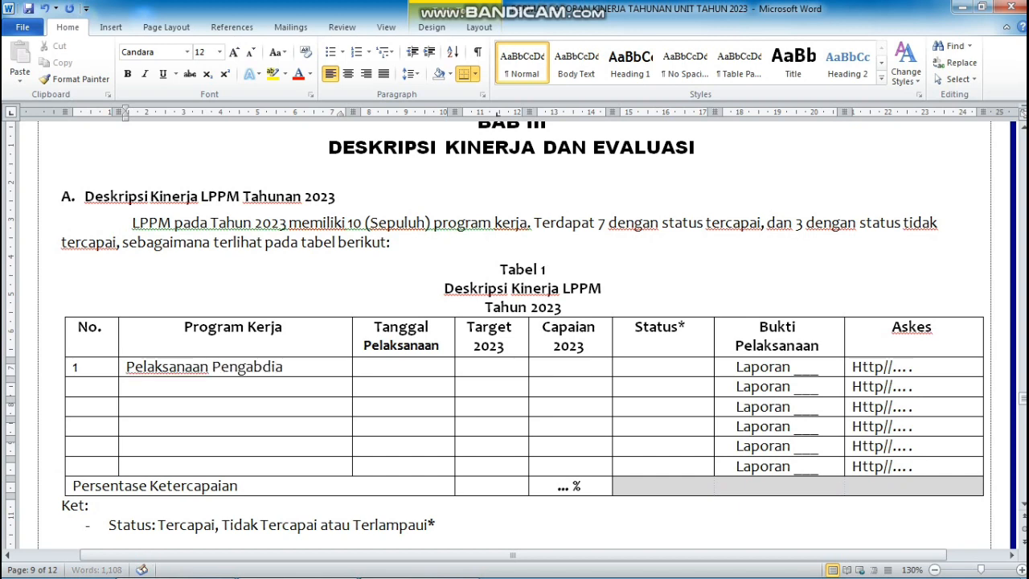
pyautogui.write('n P')
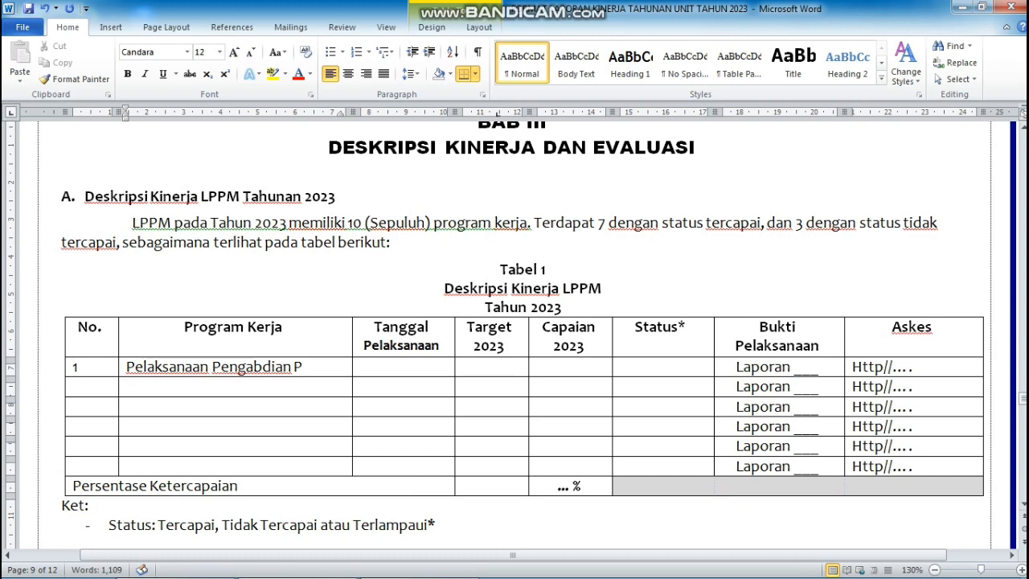
pyautogui.write(' pada')
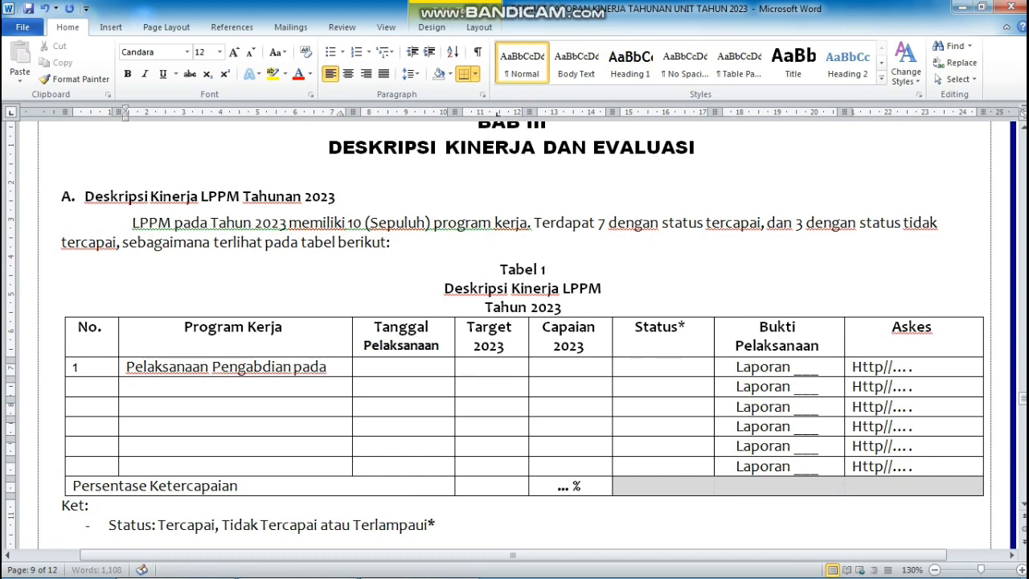
pyautogui.write(' Masyarakat bag')
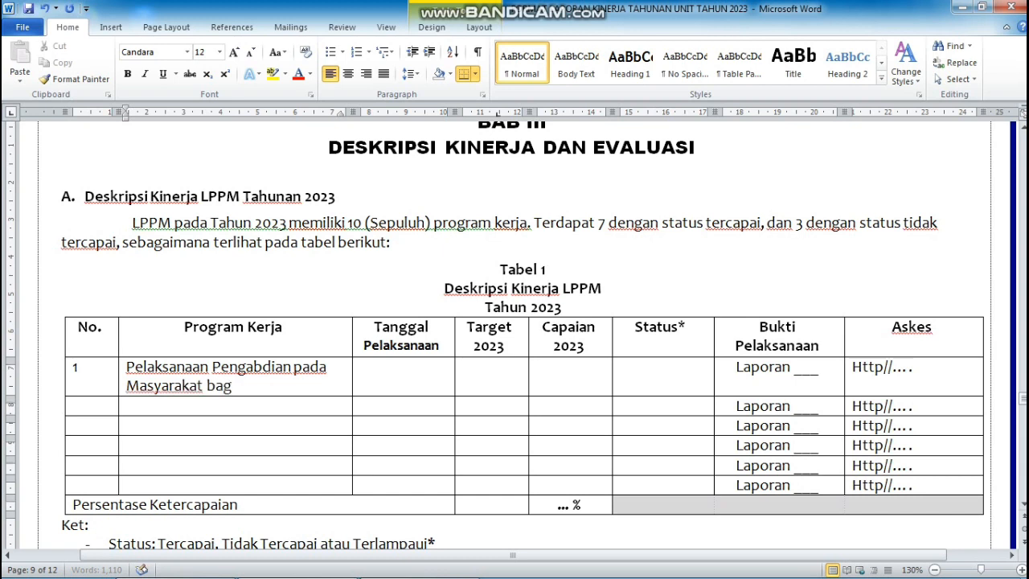
pyautogui.write('i seluruh prodi')
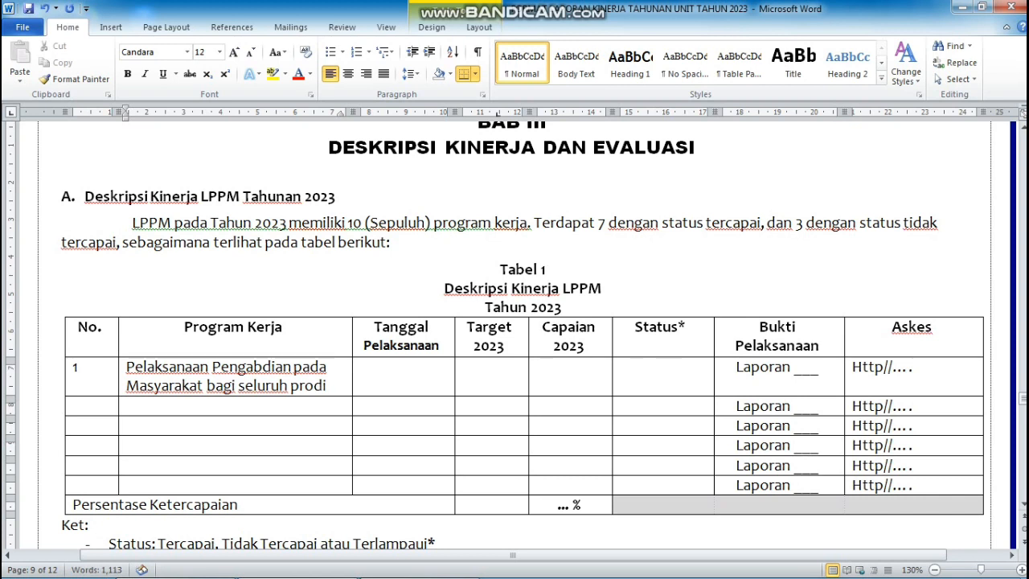
pyautogui.write(' di UBMG')
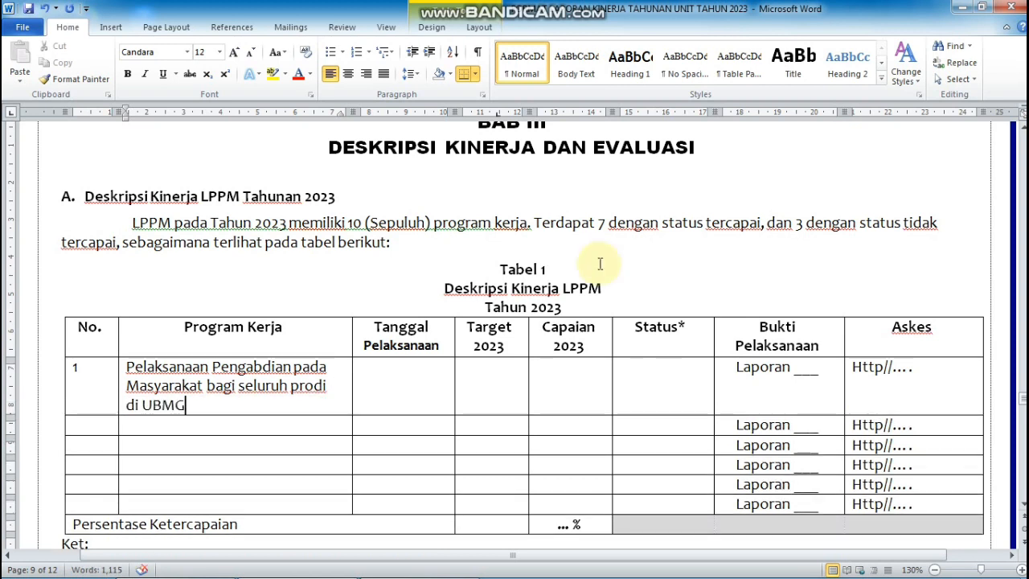
# - Enter "15 Agustus 2023" as program 1's implementation date and "4 Kegiatan" as its 2023 target
pyautogui.click(432, 388)
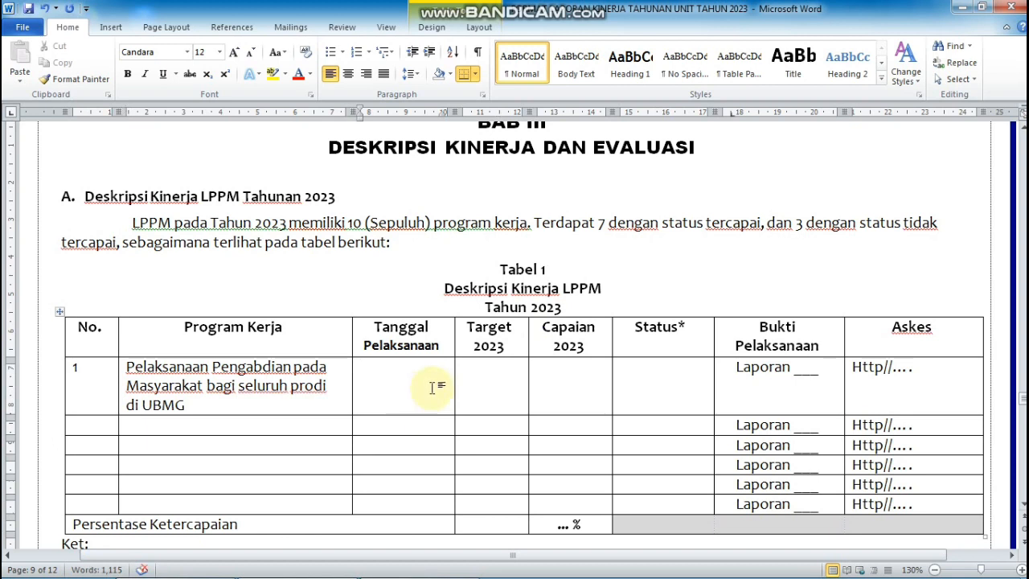
pyautogui.write('15 Agu')
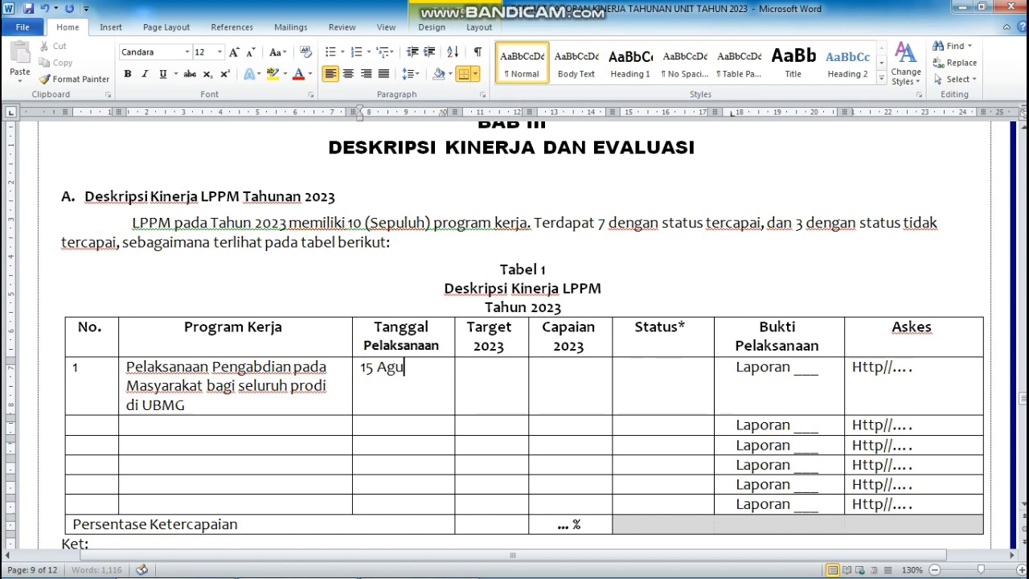
pyautogui.write('stus 2023')
pyautogui.click(492, 391)
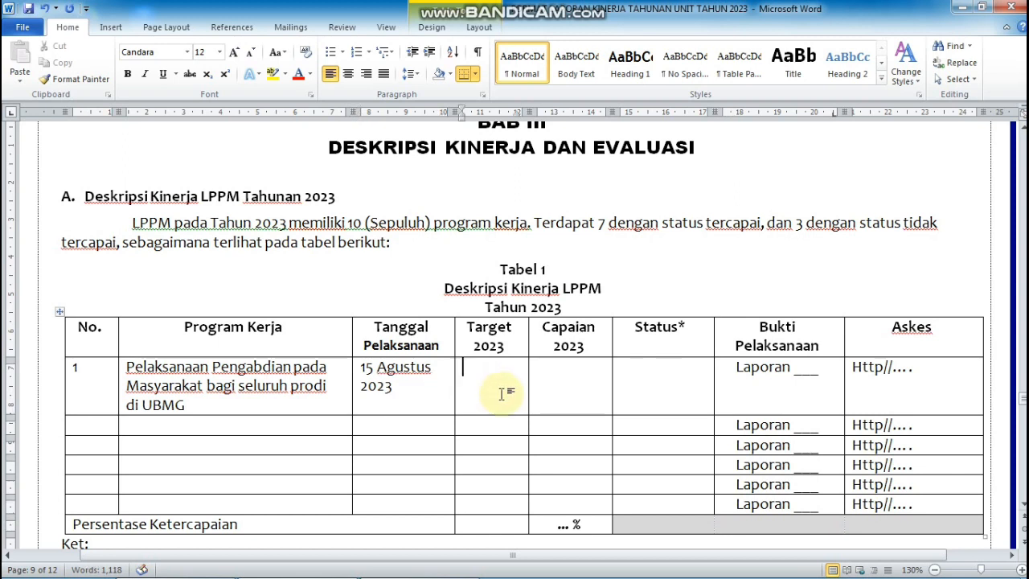
pyautogui.write('4 K')
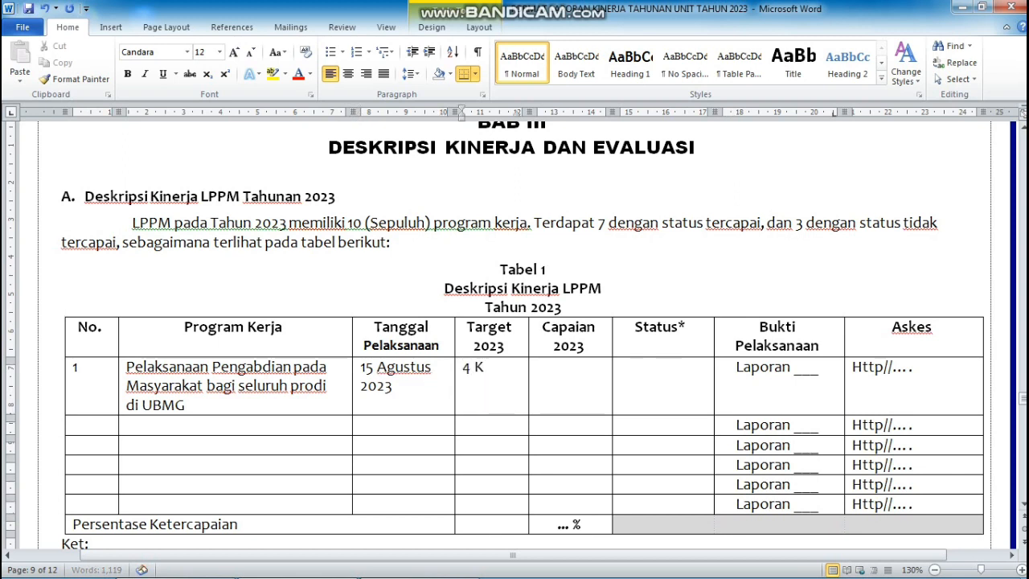
pyautogui.write('egiatan')
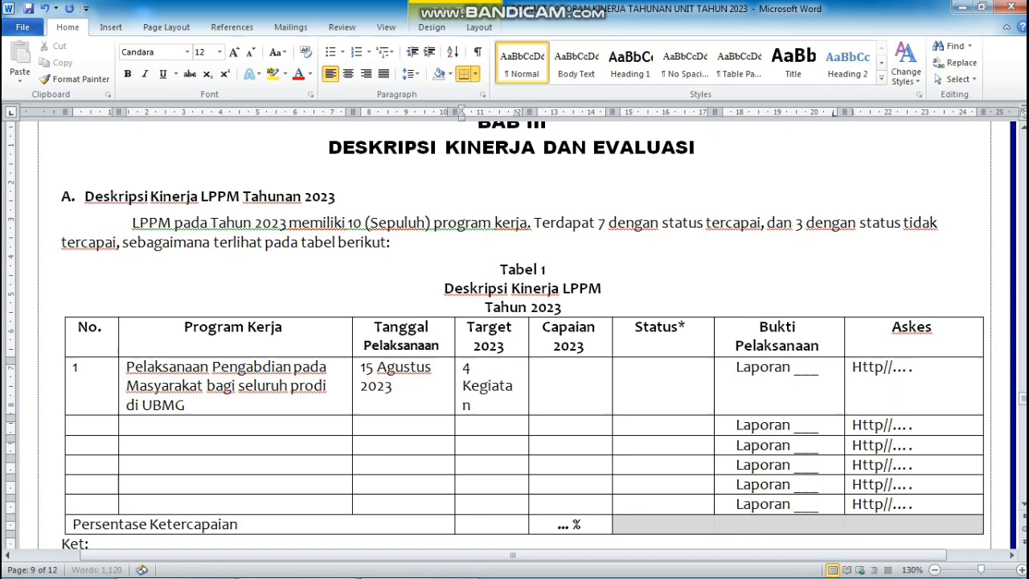
# - Enter "5 Kegiatan" as program 1's 2023 achievement and "Terlampaui" as its status
pyautogui.click(562, 372)
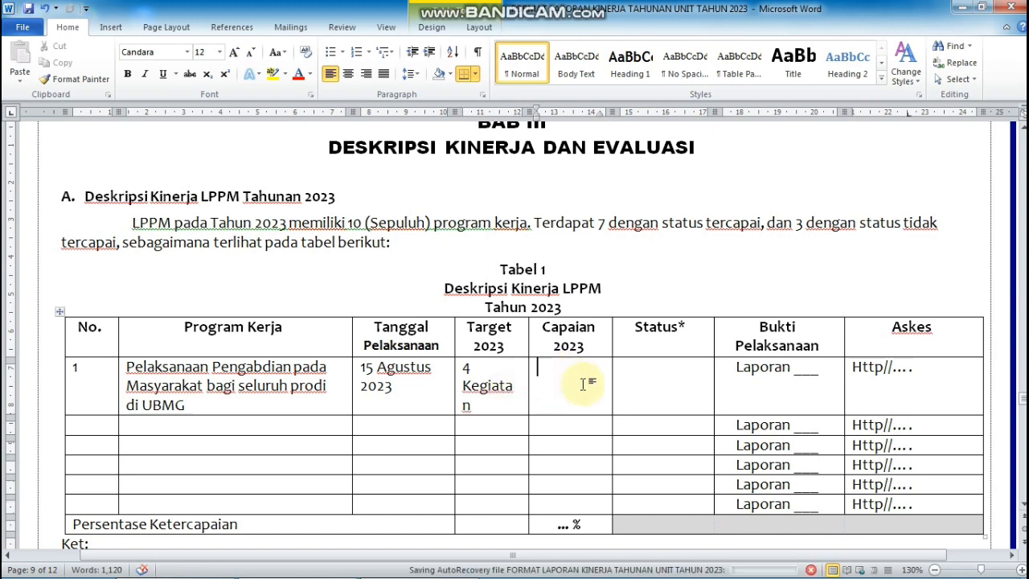
pyautogui.write('5')
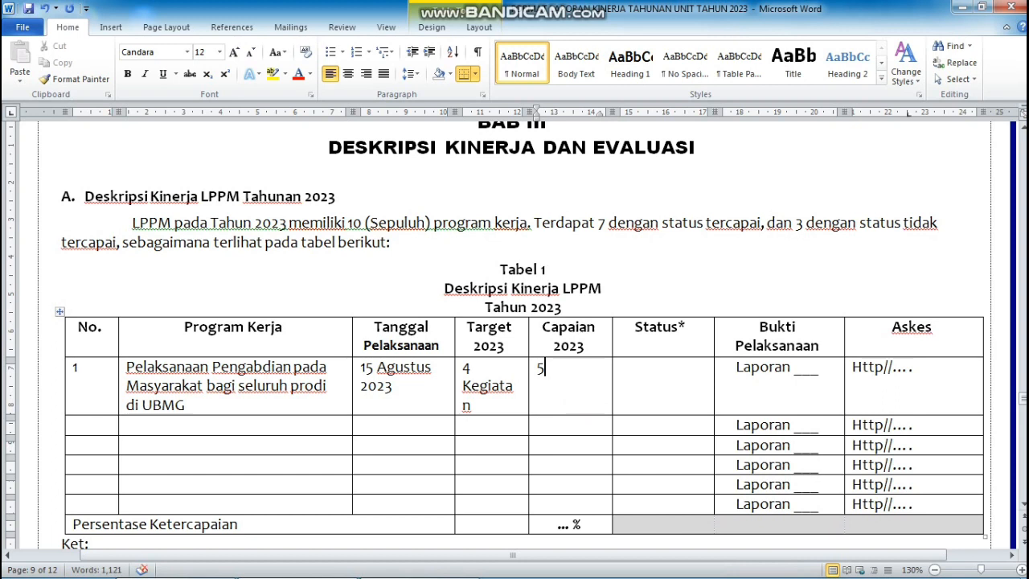
pyautogui.write(' Kegiatan')
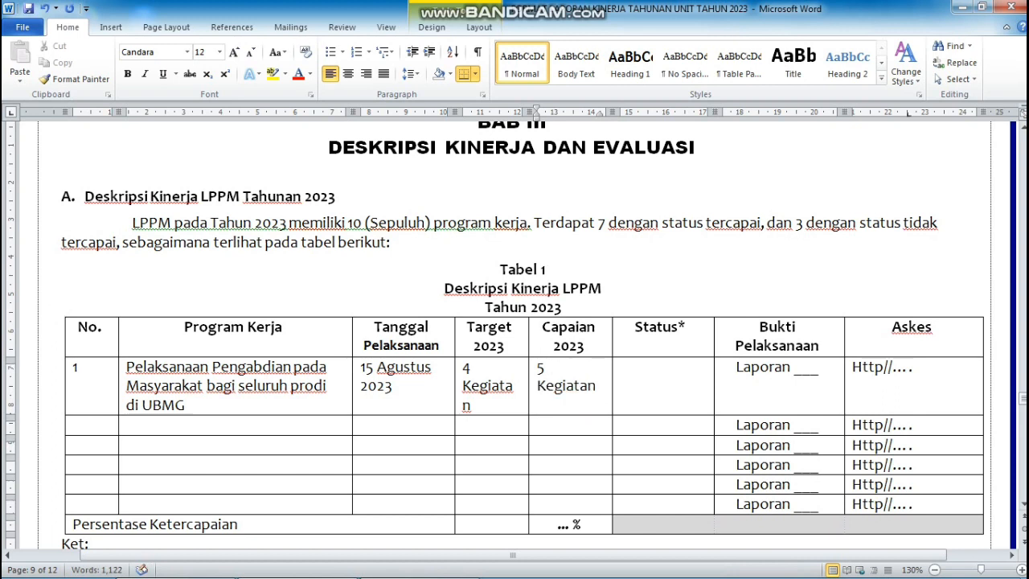
pyautogui.click(663, 388)
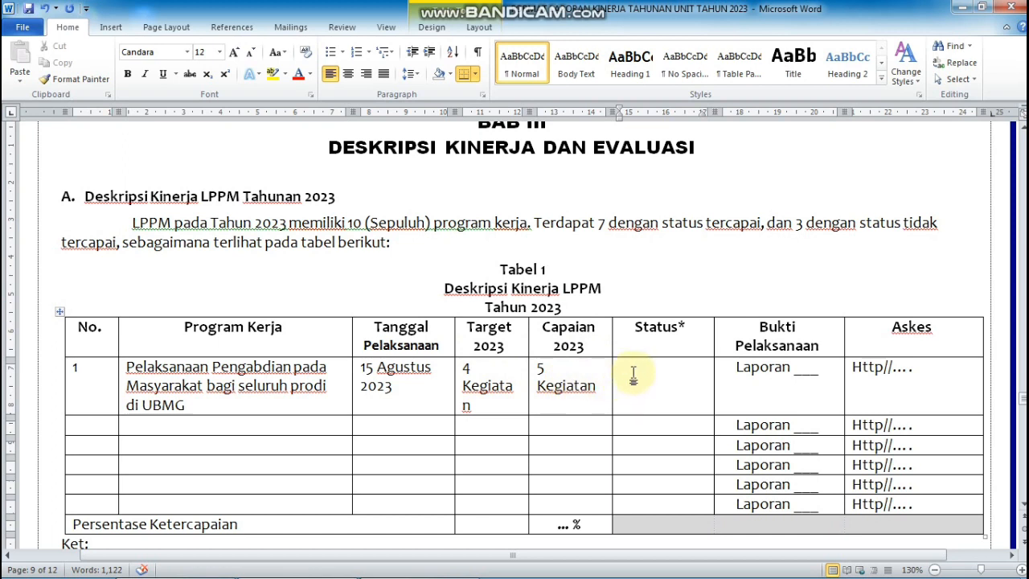
pyautogui.write('Terlampau')
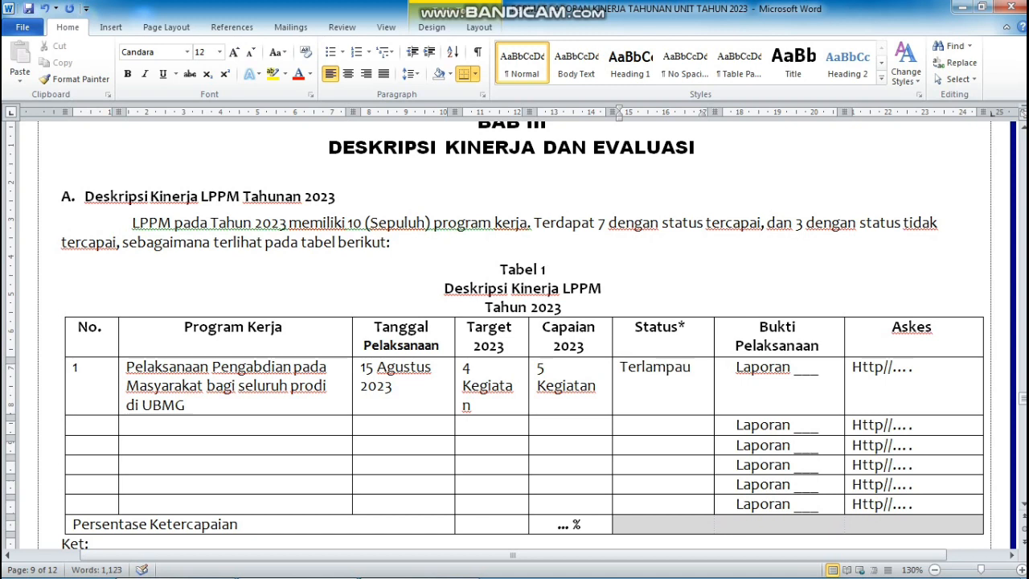
pyautogui.write('i')
# - Replace the blank after "Laporan" in program 1's Bukti Pelaksanaan cell with "Kegiatan Pengabdian pada Masyarakat tahun 2023"
pyautogui.scroll(-1, 679, 359)
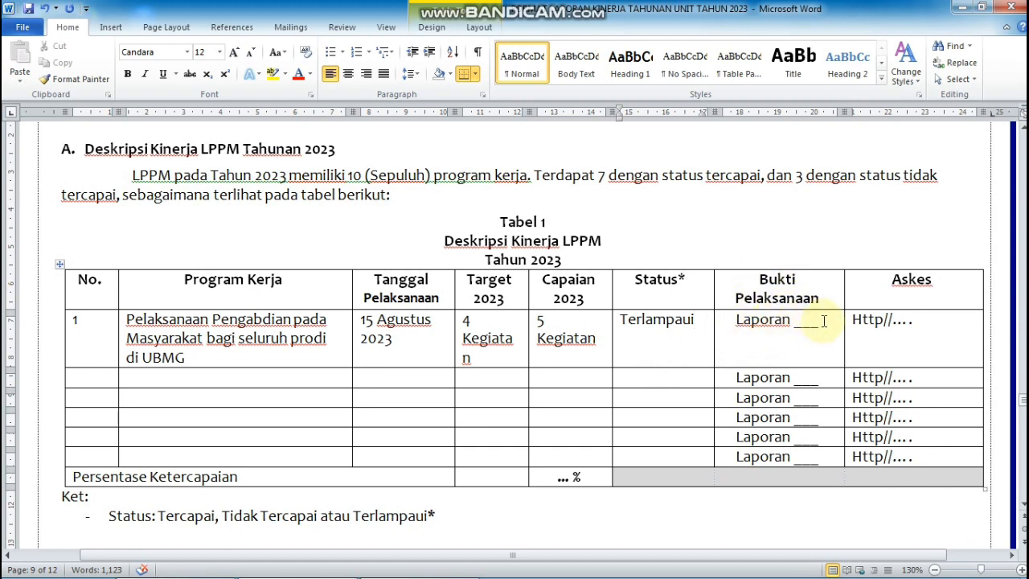
pyautogui.moveTo(816, 320); pyautogui.dragTo(791, 324)
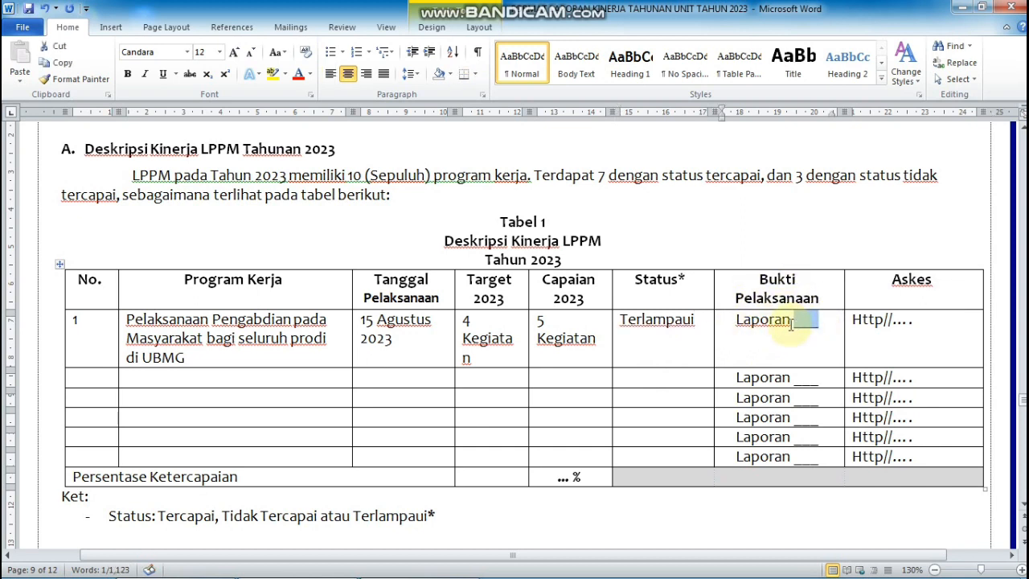
pyautogui.write('Kegiata')
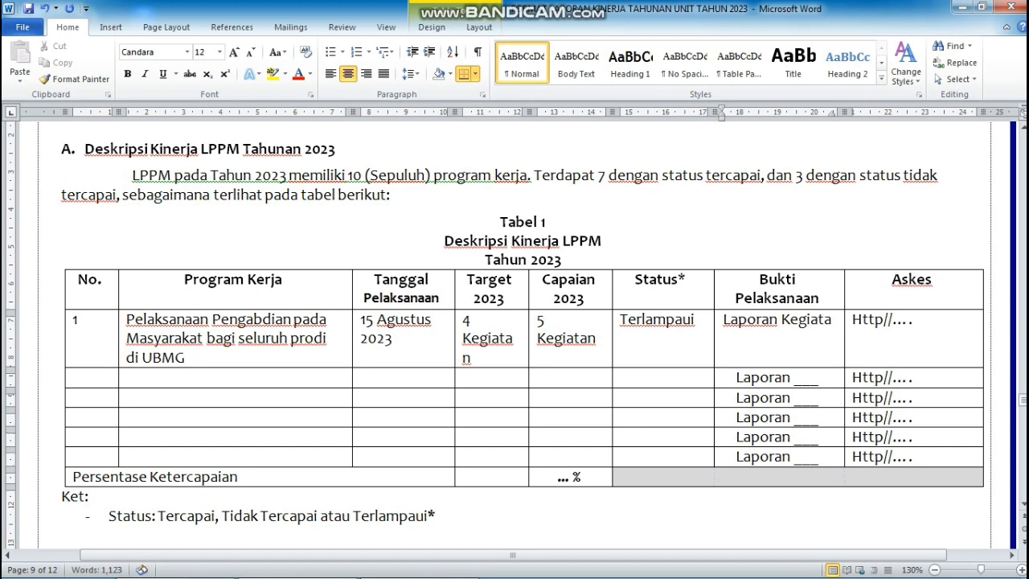
pyautogui.write('n')
pyautogui.write(' P')
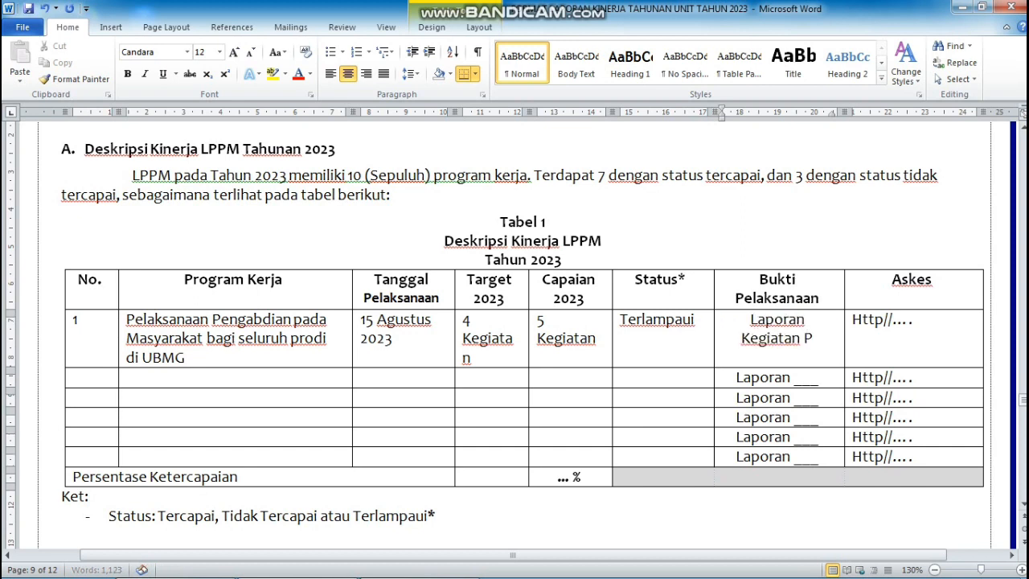
pyautogui.write('engabdian pada MAs')
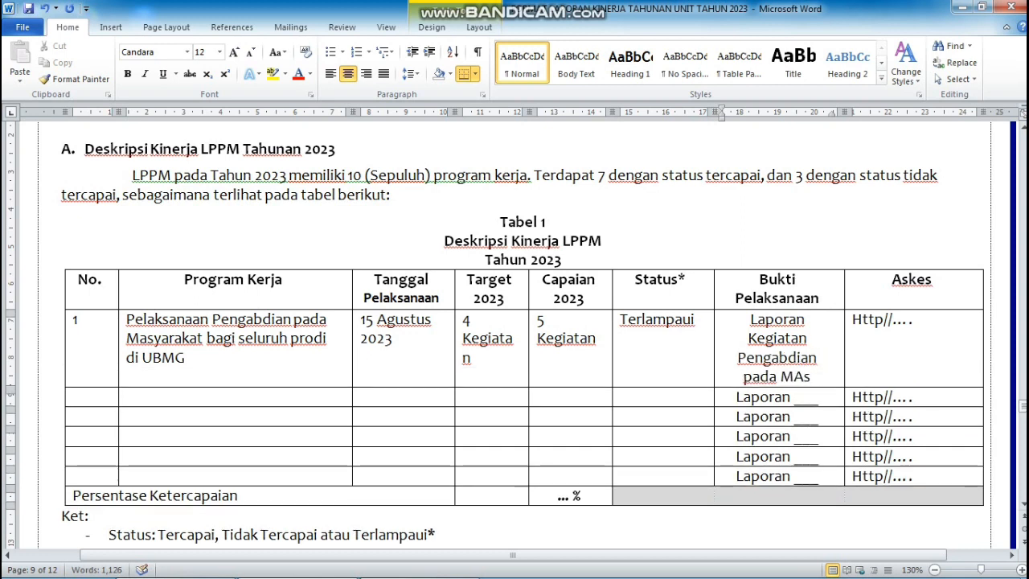
pyautogui.write('y')
pyautogui.press('BackSpace')
pyautogui.press('BackSpace')
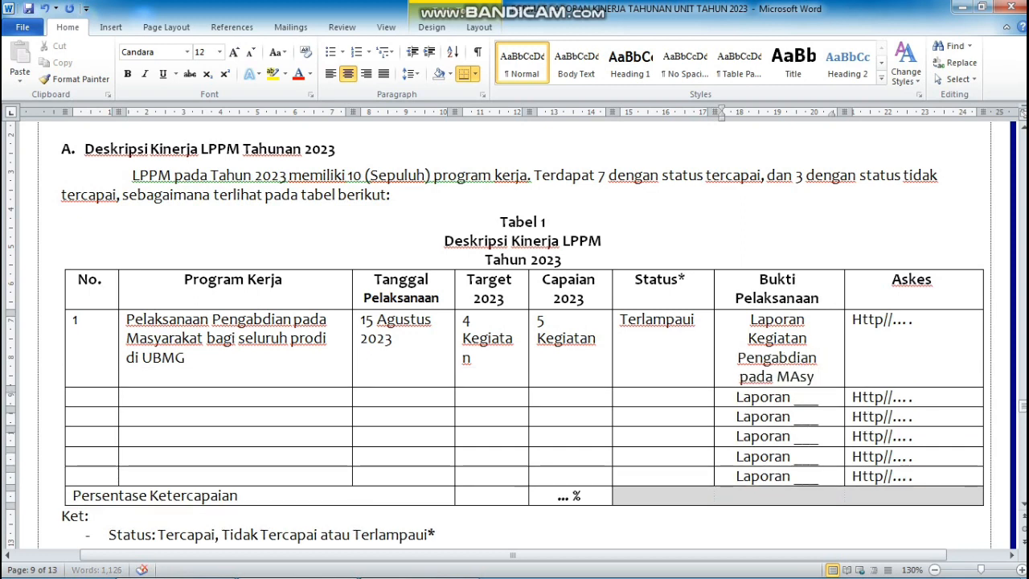
pyautogui.press('BackSpace')
pyautogui.write('asyaraja')
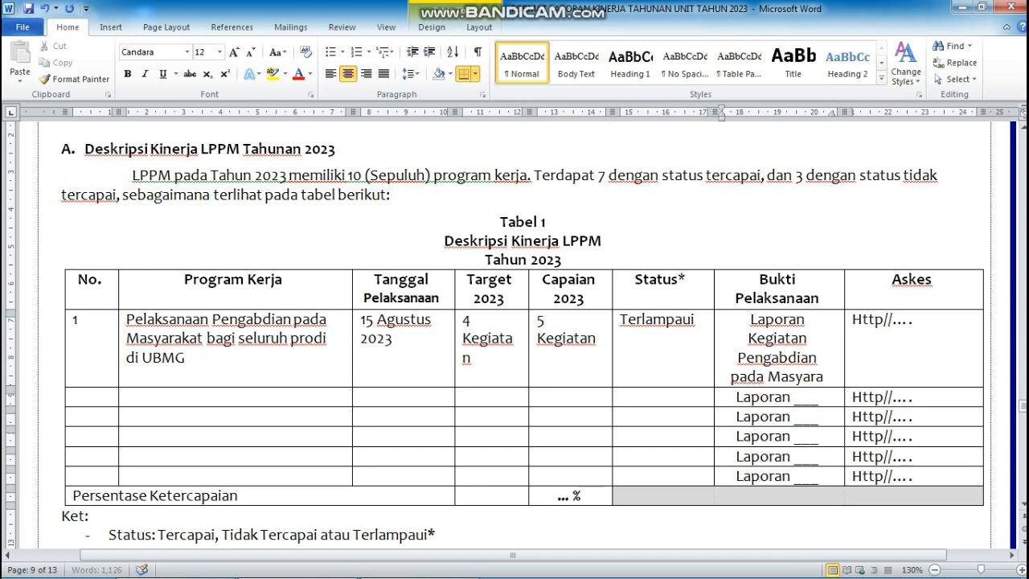
pyautogui.press('BackSpace')
pyautogui.press('BackSpace')
pyautogui.write('k')
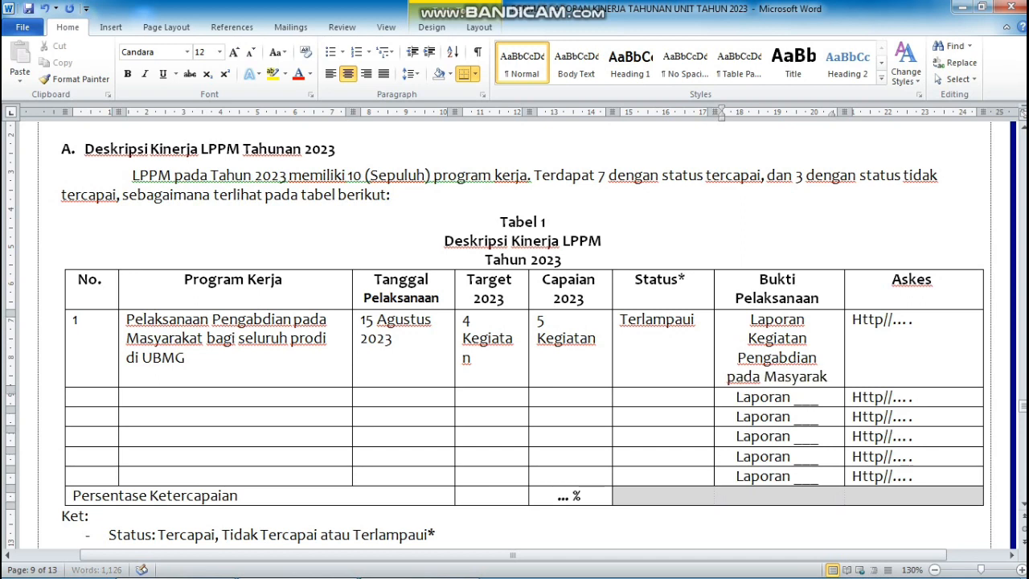
pyautogui.write('at tahun 2023')
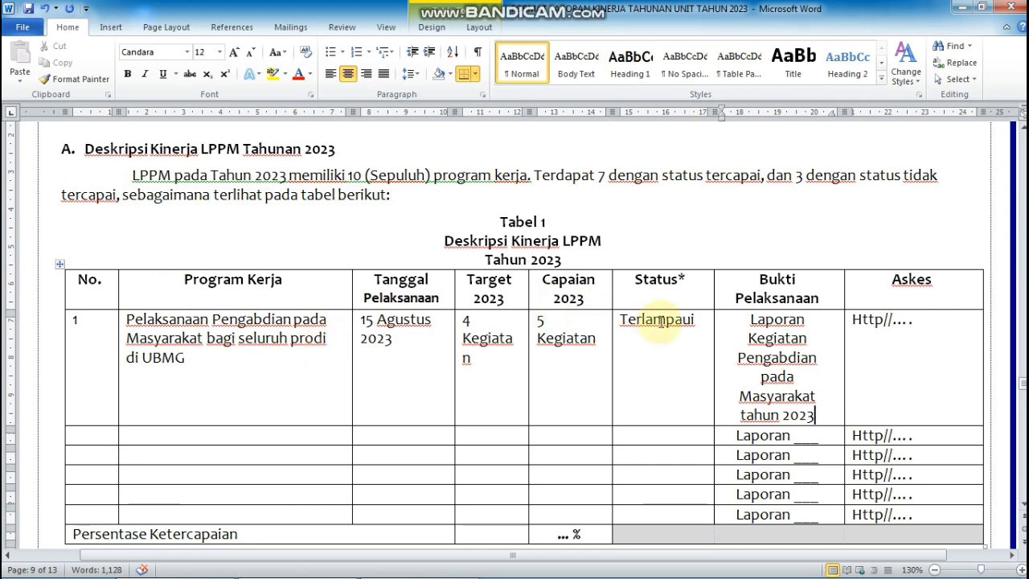
# - Number the second row of Tabel 1 as 2 and enter its work program "Penerbitan 3 Jurnal Internasional"
pyautogui.scroll(-1, 656, 320)
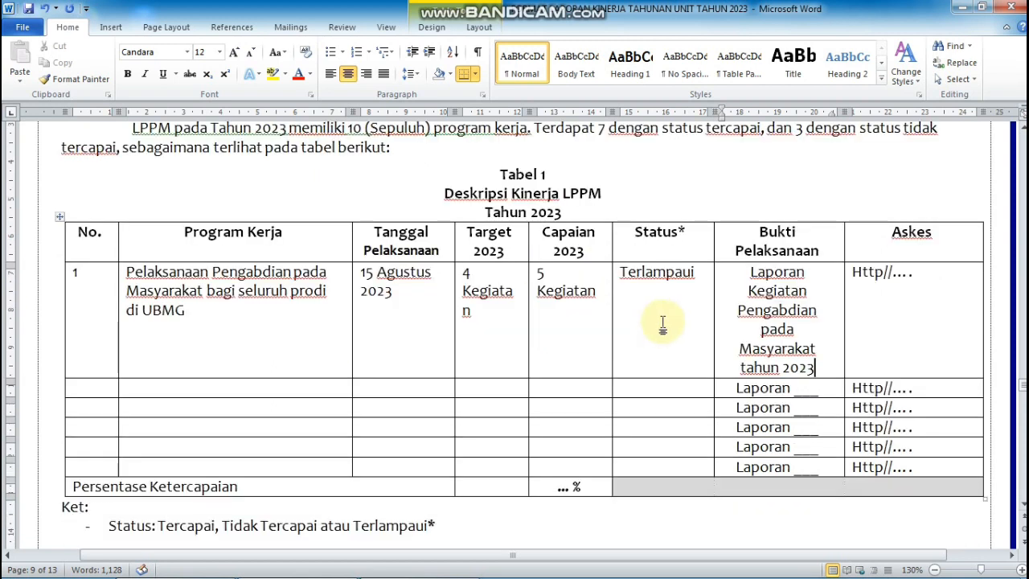
pyautogui.click(102, 394)
pyautogui.write('2')
pyautogui.click(162, 385)
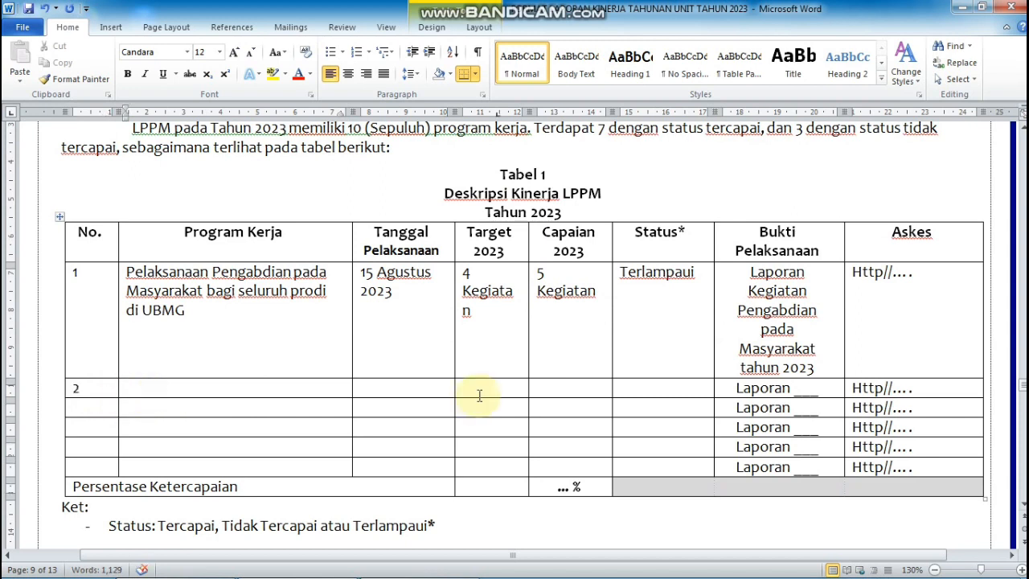
pyautogui.write('Pe')
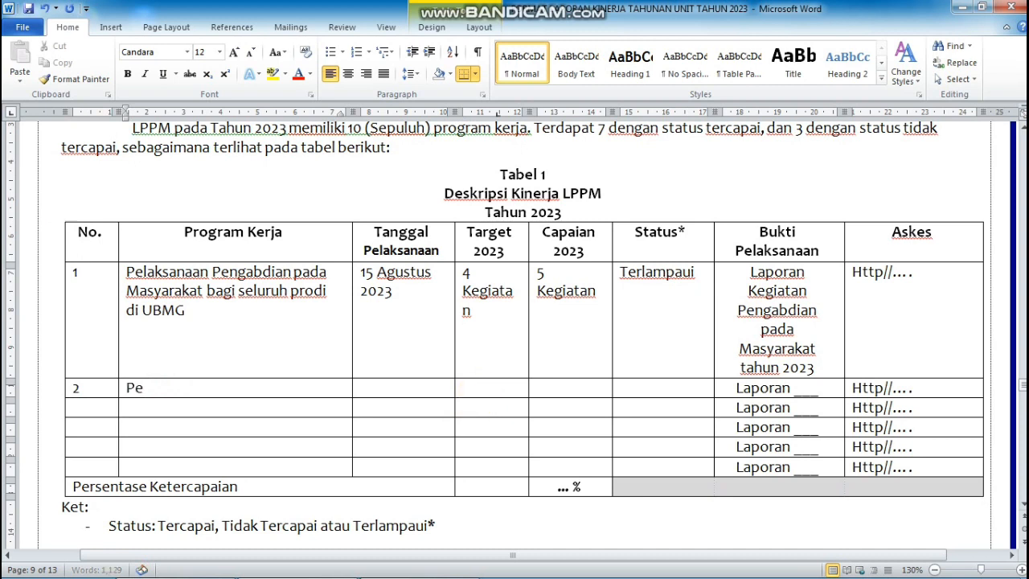
pyautogui.write('nerbitan')
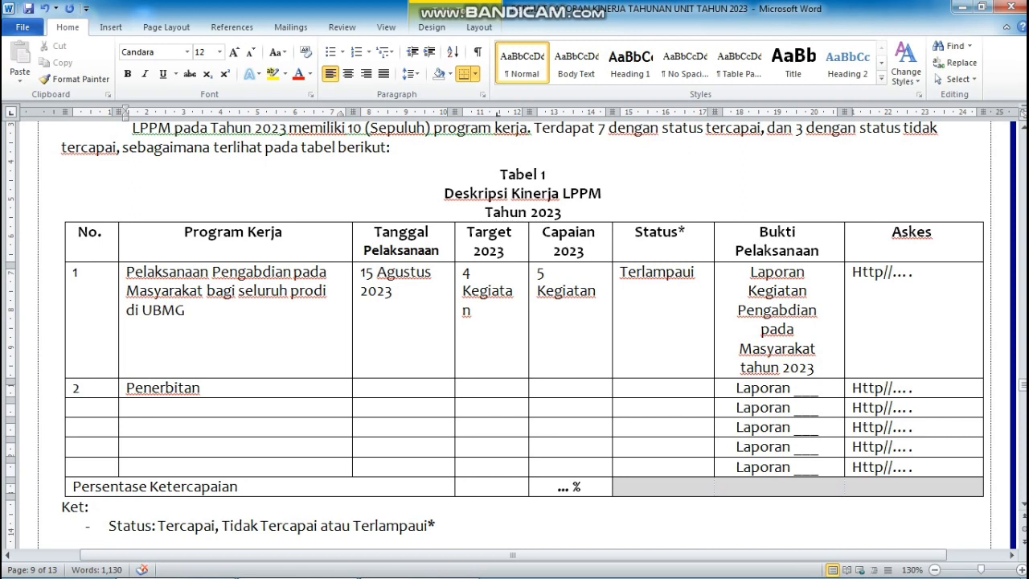
pyautogui.write(' 3 Jurnal Internasion')
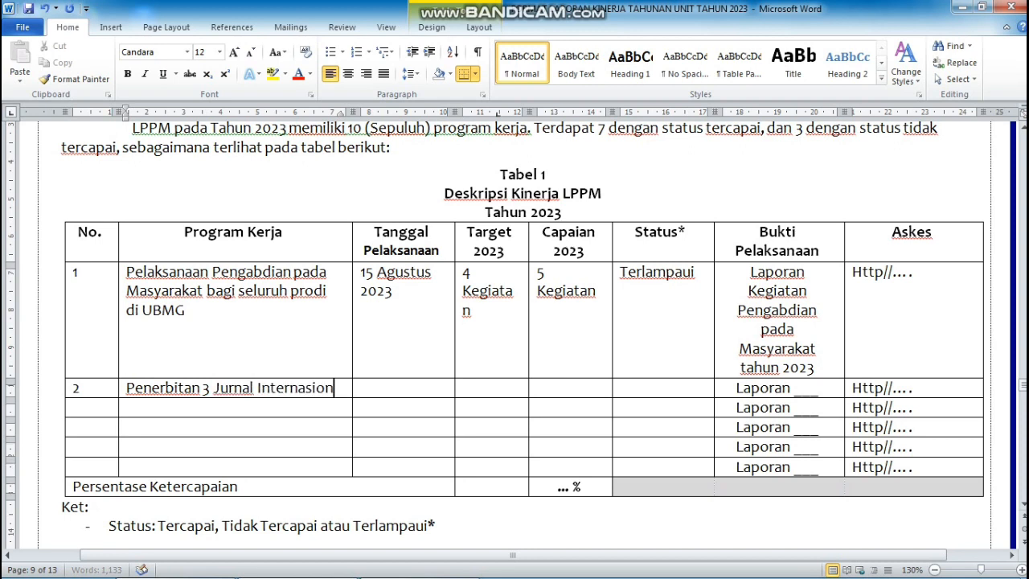
pyautogui.write('al')
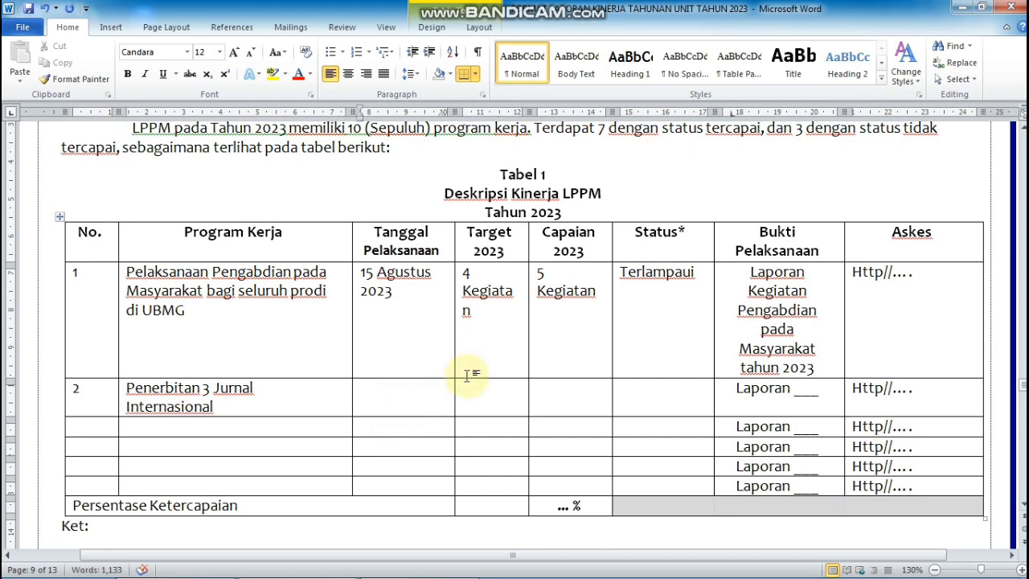
# - Enter "20 Agustus 2023" as program 2's implementation date and "3" as its 2023 target in Tabel 1
pyautogui.write('20')
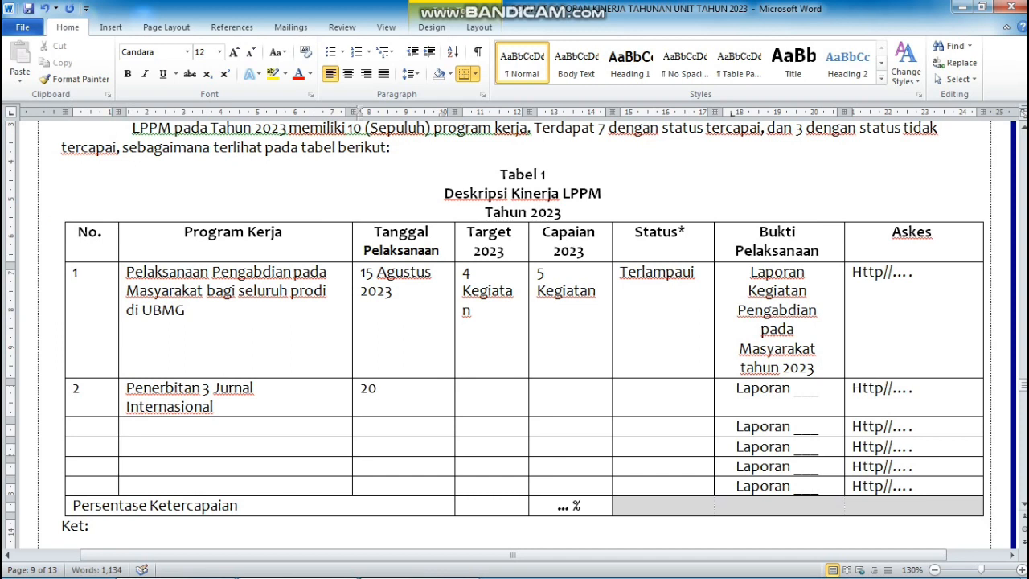
pyautogui.write(' Agustus 2023')
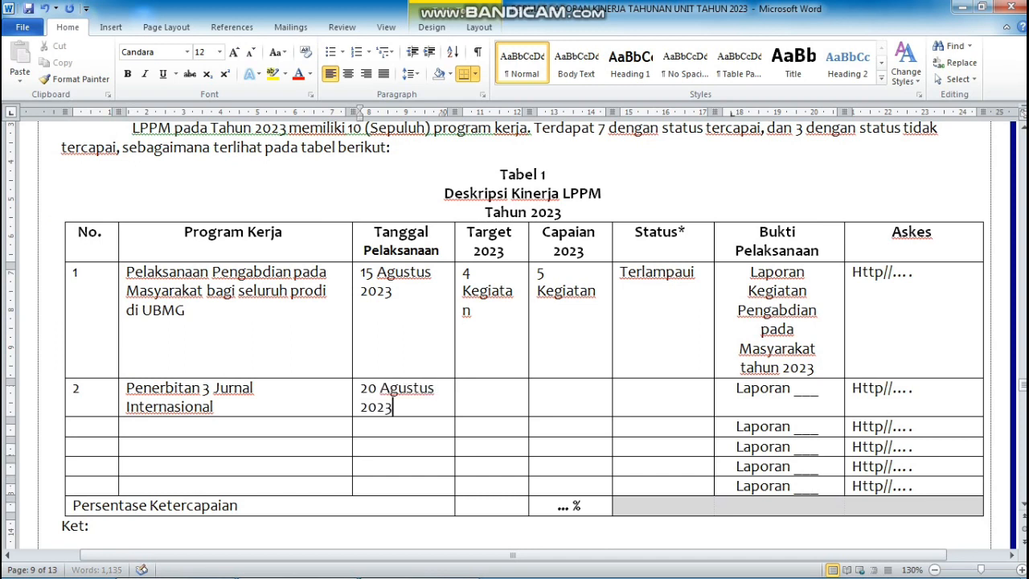
pyautogui.click(499, 390)
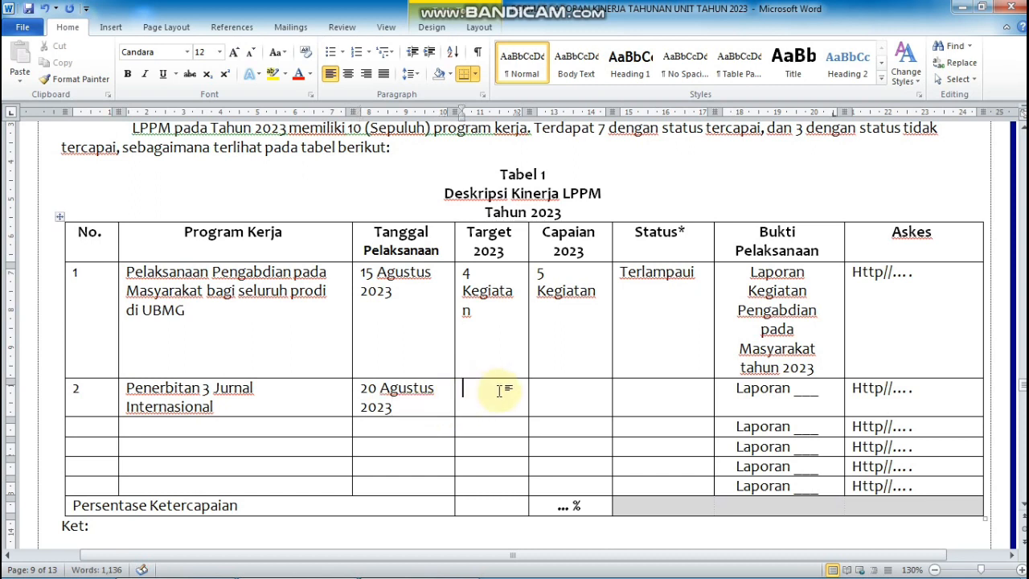
pyautogui.write('3')
# - Enter "2" as program 2's 2023 achievement and "Tidak Tercapai" as its status in Tabel 1
pyautogui.click(583, 403)
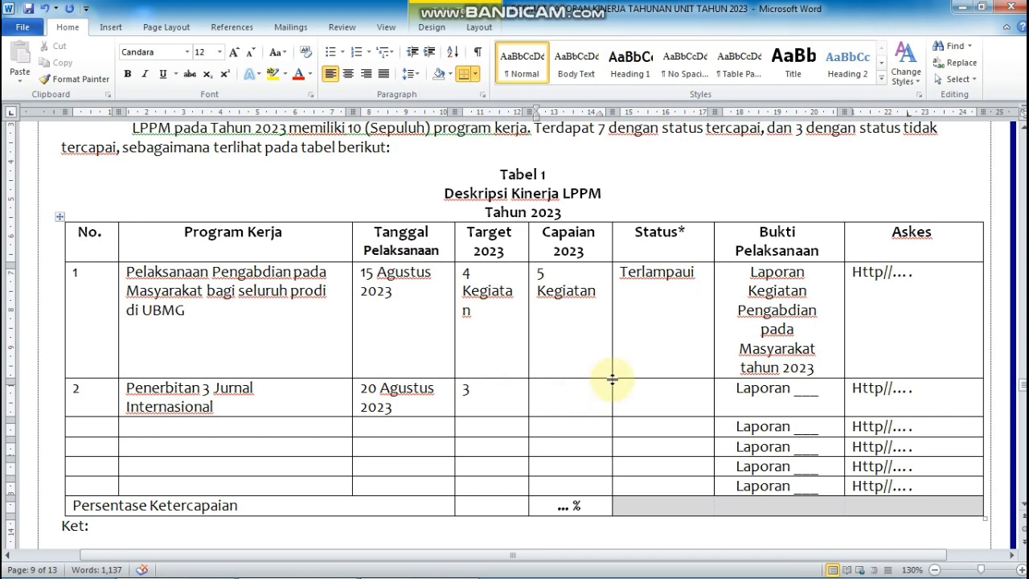
pyautogui.write('2')
pyautogui.click(637, 390)
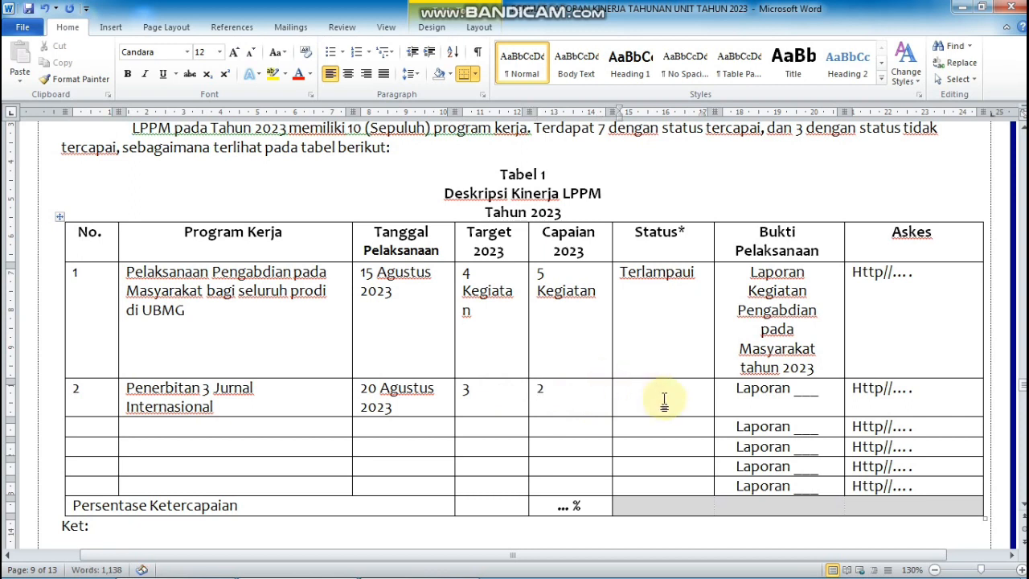
pyautogui.scroll(-1, 666, 398)
pyautogui.scroll(-7, 665, 398)
pyautogui.scroll(1, 668, 392)
pyautogui.scroll(6, 668, 393)
pyautogui.write('Tidak Tercapai')
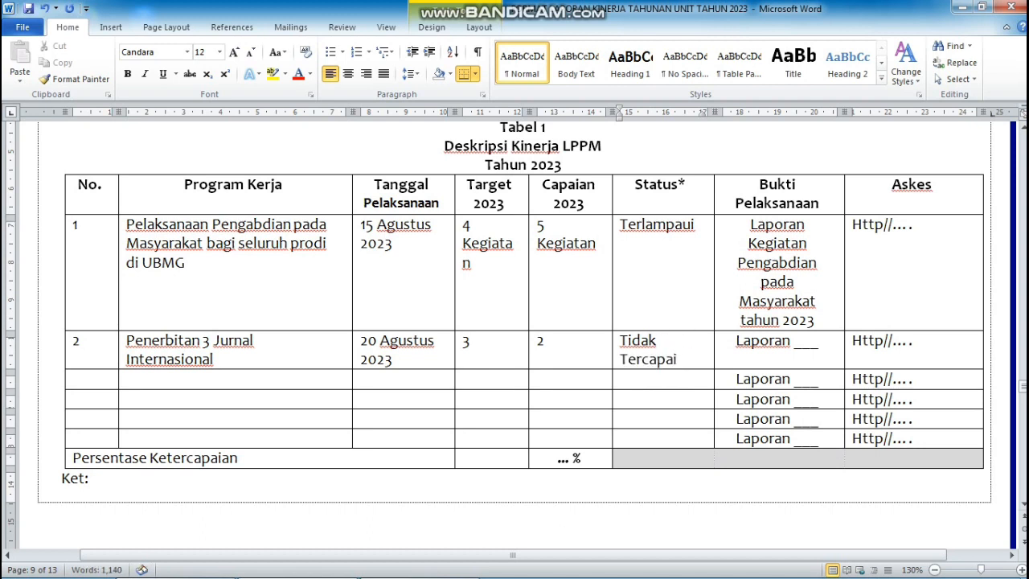
# - Replace program 2's Bukti Pelaksanaan placeholder in Tabel 1 with the centred text "Laporan penerbitan jurnal Internasional"
pyautogui.click(737, 346)
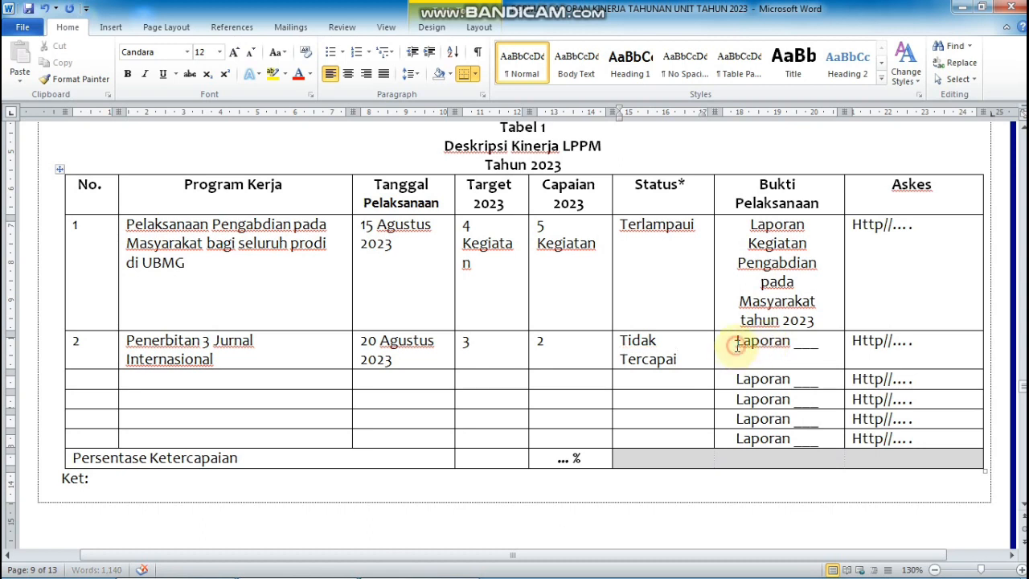
pyautogui.moveTo(737, 346); pyautogui.dragTo(818, 346)
pyautogui.hotkey('ctrl', 'e')
pyautogui.write('LApo')
pyautogui.press('BackSpace')
pyautogui.press('BackSpace')
pyautogui.press('BackSpace')
pyautogui.write('aporan penerbitan jurnal Internasio')
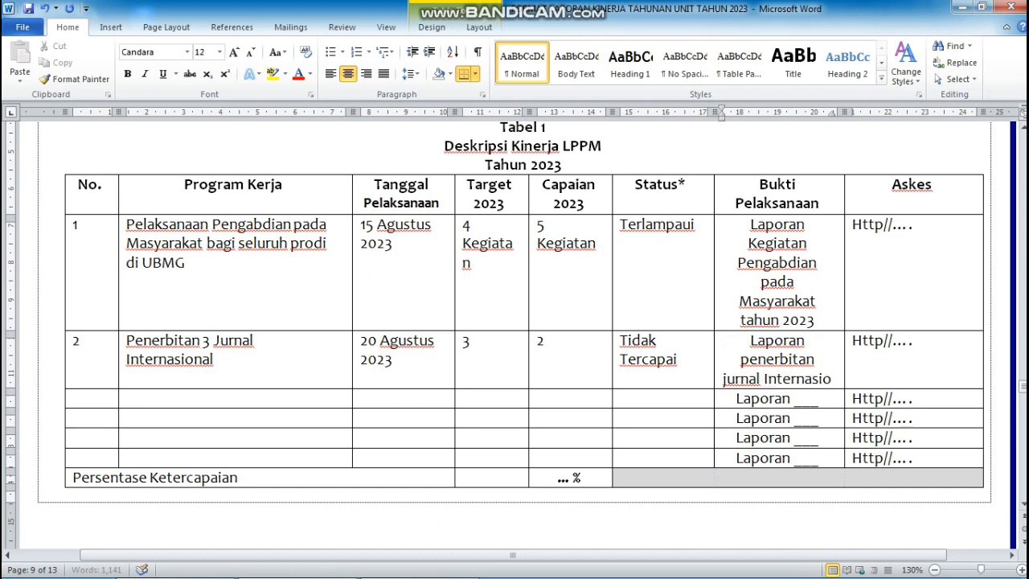
pyautogui.write('nal')
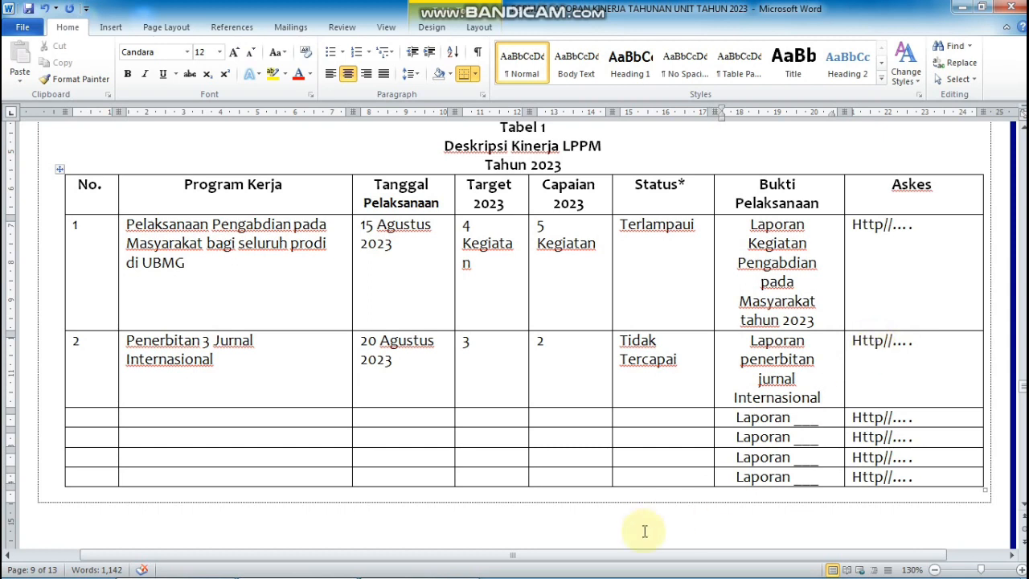
# - In row 2 of Tabel 2, enter the work program "Penerbitan 3 Jurnal Internasional" and the status "Tidak tercapai"
pyautogui.scroll(-3, 648, 532)
pyautogui.moveTo(795, 572)
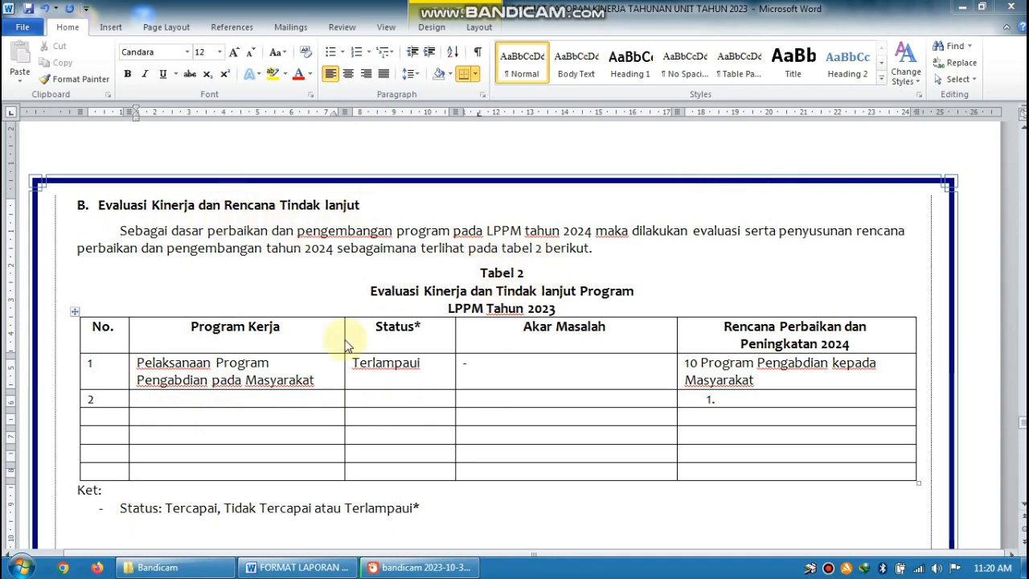
pyautogui.click(192, 396)
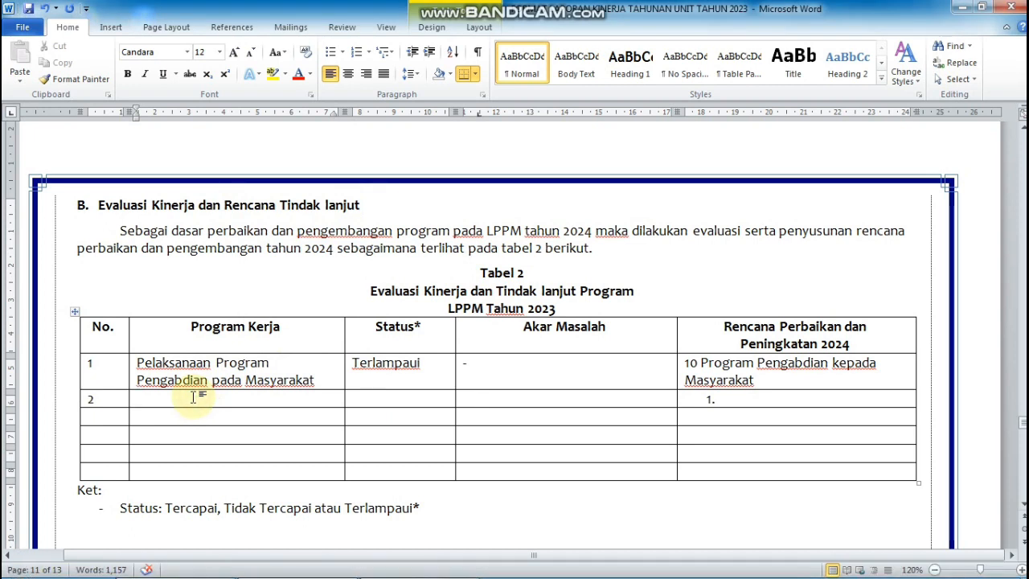
pyautogui.write('Penerb')
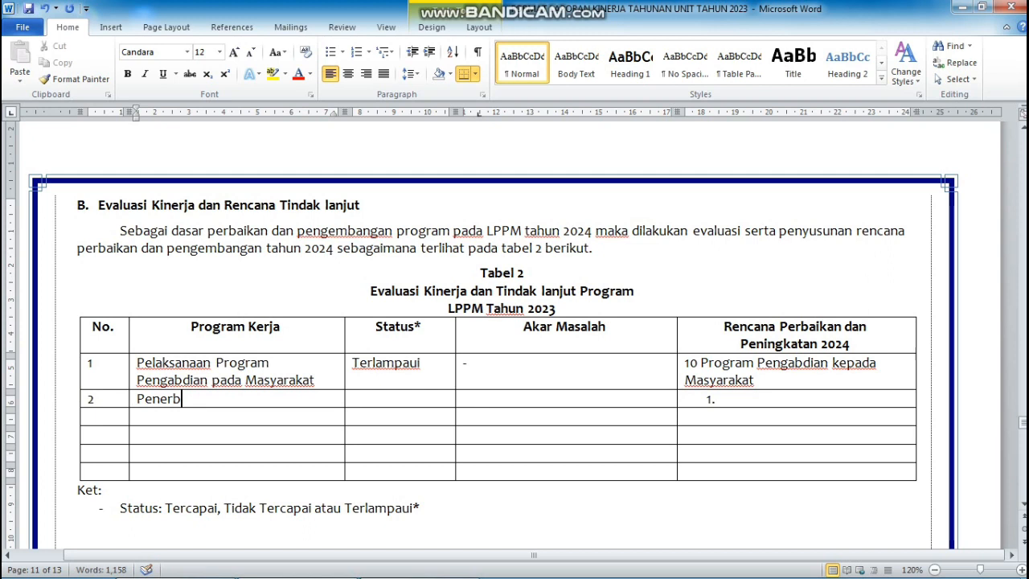
pyautogui.write('itan 3 Jur')
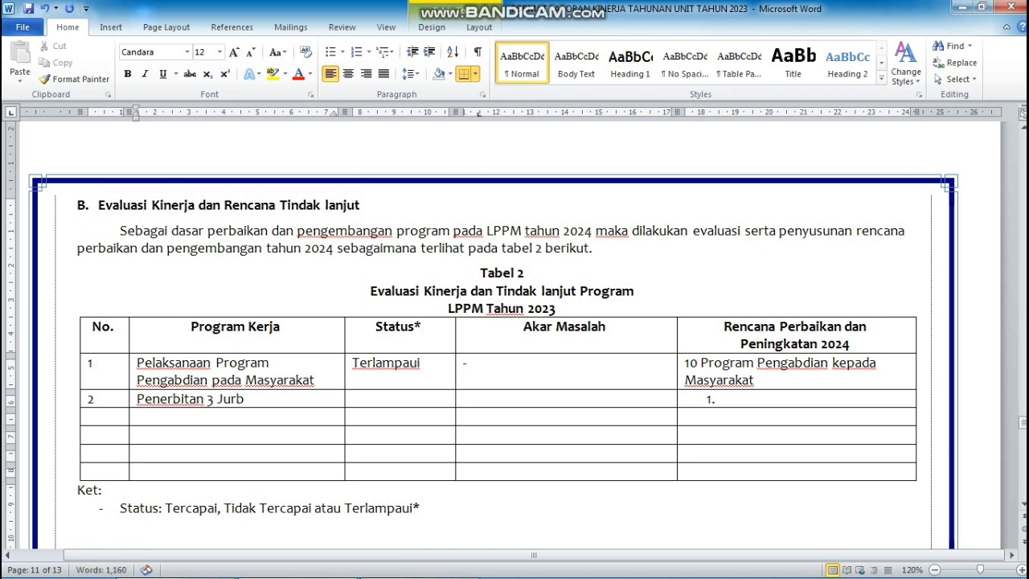
pyautogui.write('nal Inte')
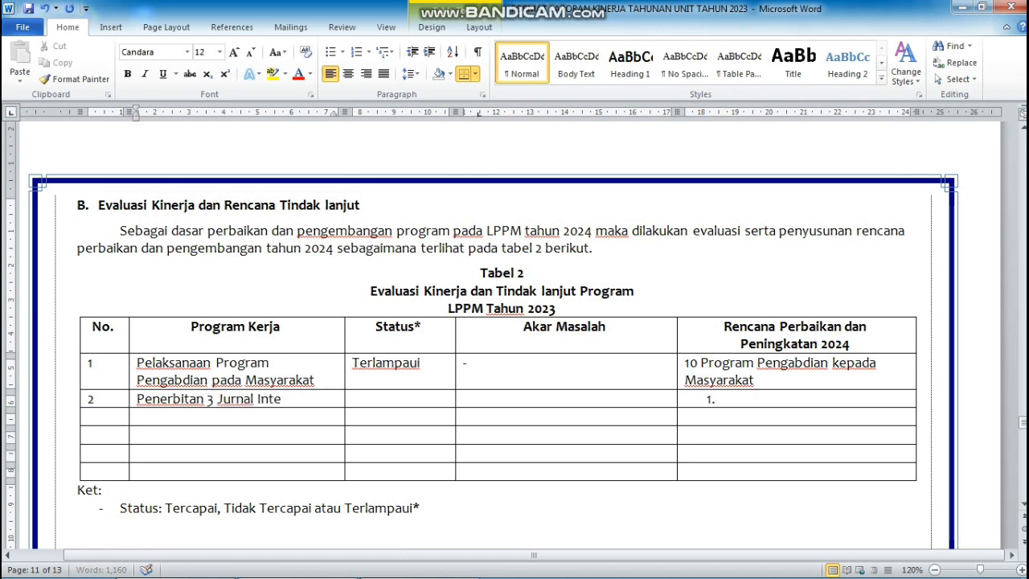
pyautogui.write('rnasional')
pyautogui.click(354, 409)
pyautogui.write('Tidak tercapai')
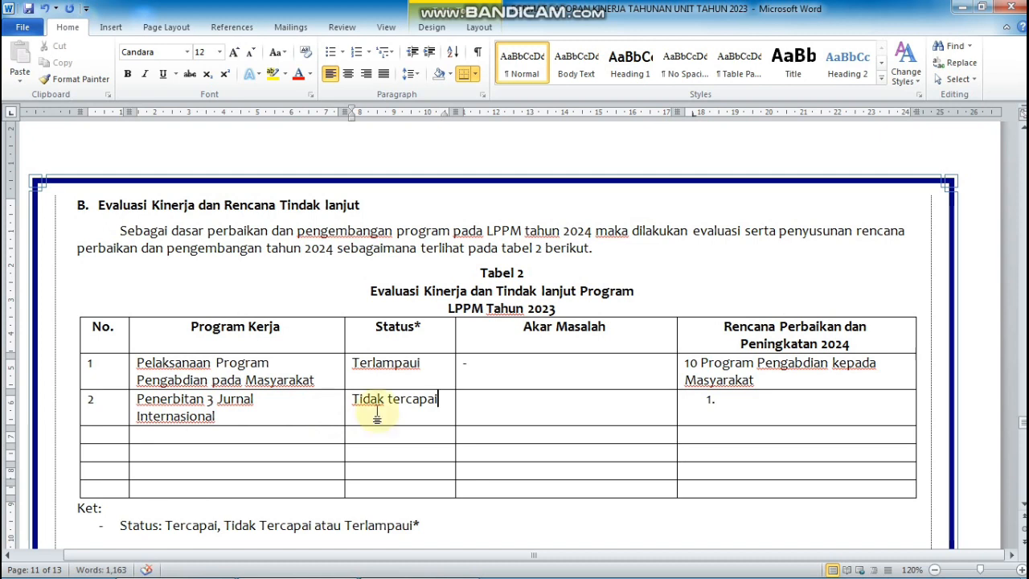
# - Enter "Tingginya biaya publikasi pada jurnal internasional" as the Akar Masalah of program 2 in Tabel 2
pyautogui.click(480, 404)
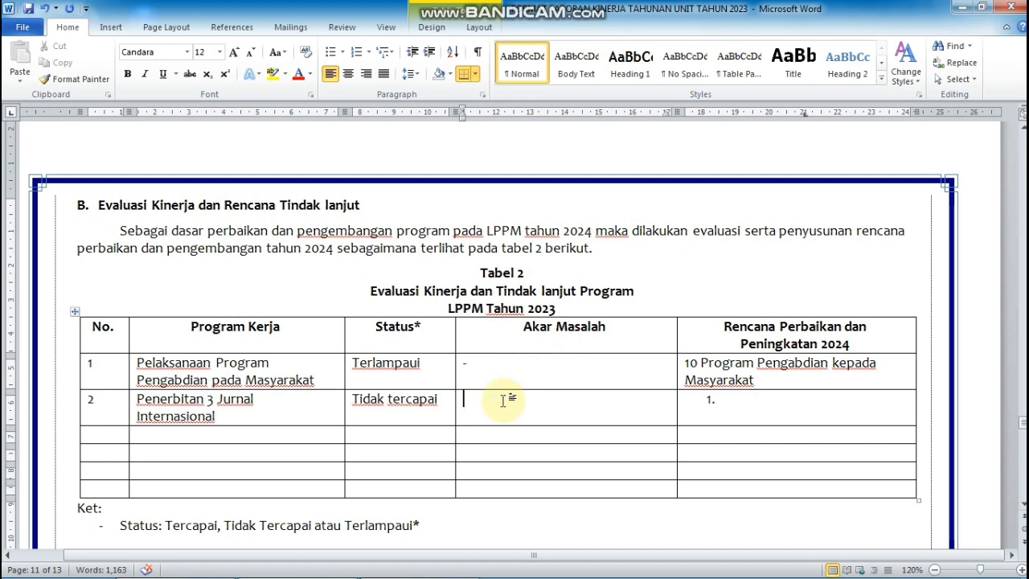
pyautogui.write('Ti')
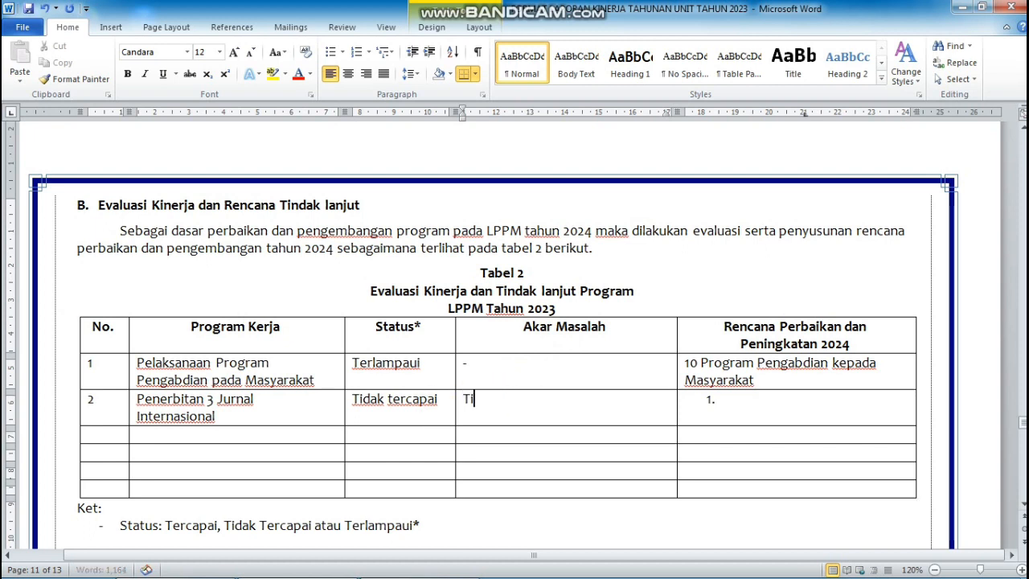
pyautogui.write('ngginya bi')
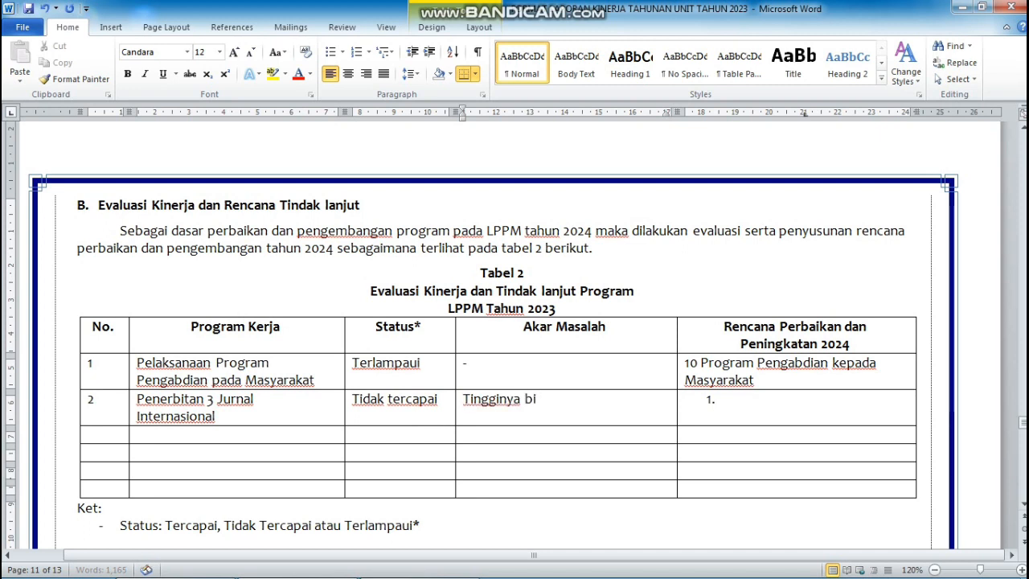
pyautogui.write('aya ')
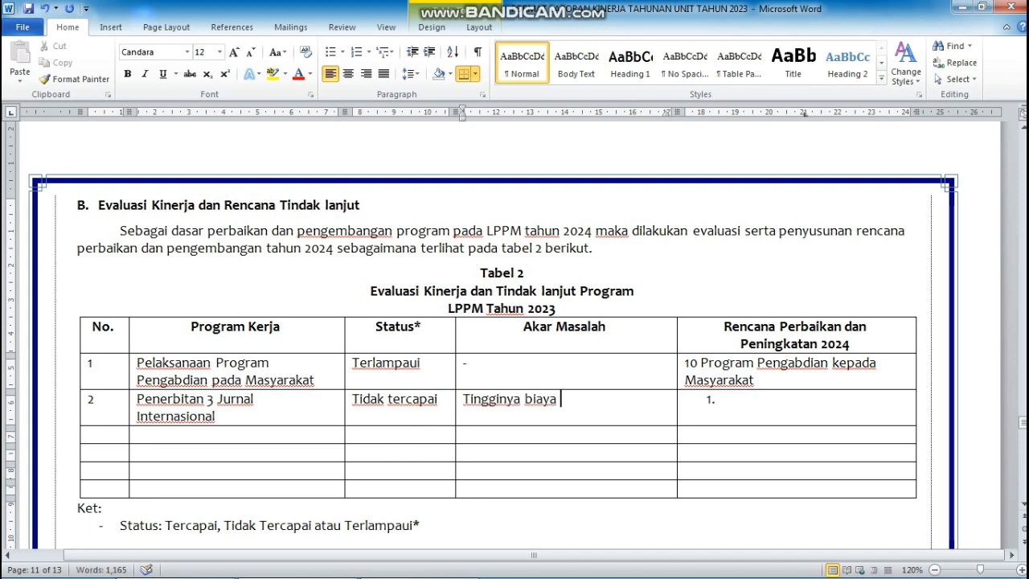
pyautogui.write('publikas')
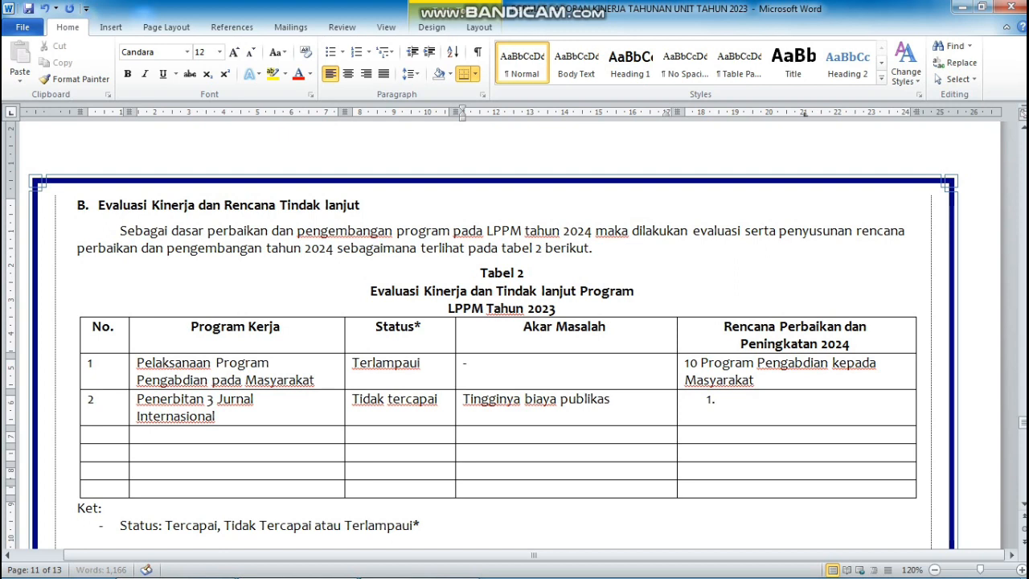
pyautogui.write('i pada jurnall')
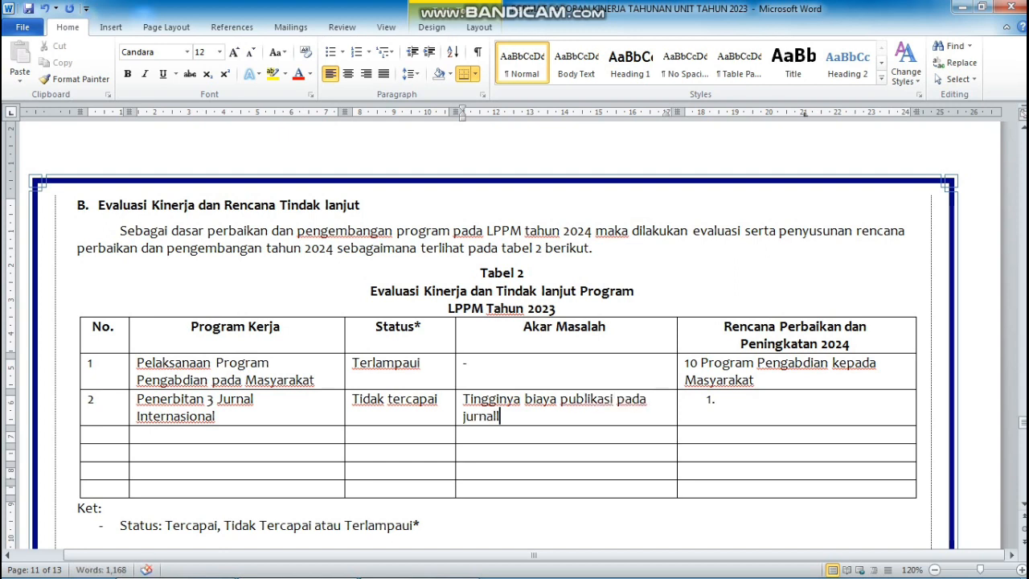
pyautogui.press('BackSpace')
pyautogui.write('internasional')
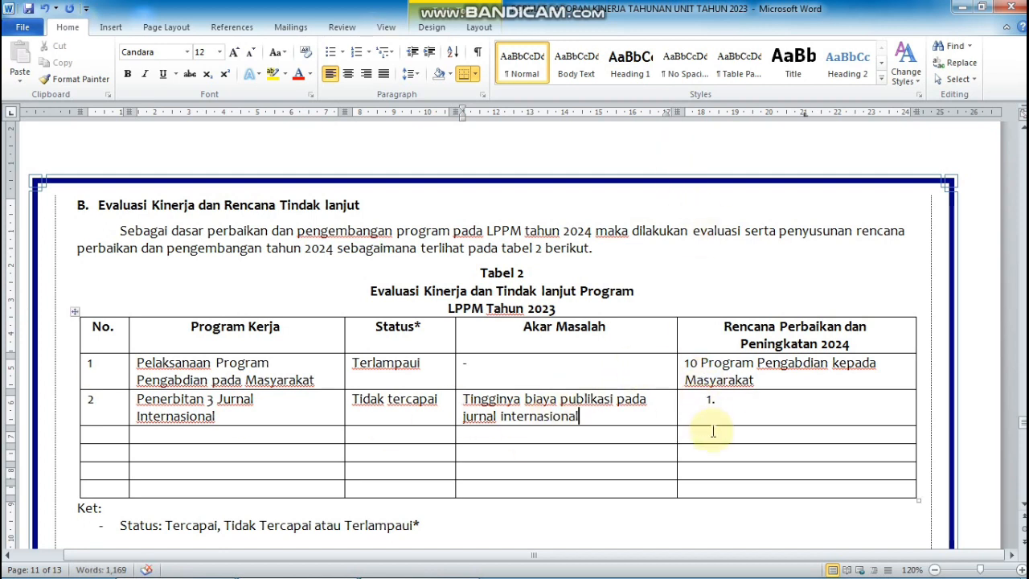
# - Write "Mengidentifikasi SDM yang memiliki Jejaring Publikasi Jurnal Internasional." as item 1 of program 2's 2024 improvement plan in Tabel 2
pyautogui.click(743, 398)
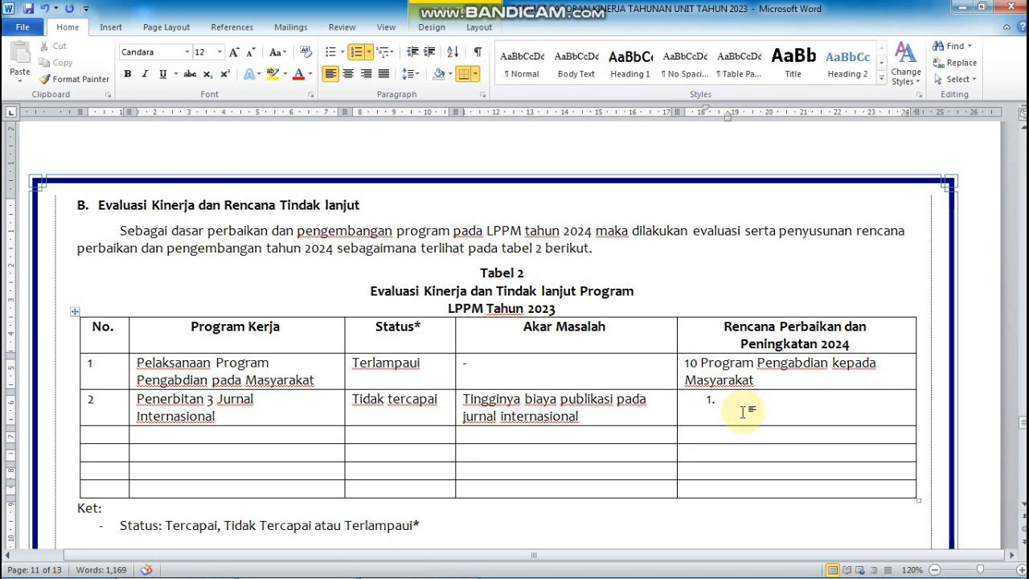
pyautogui.write('Men')
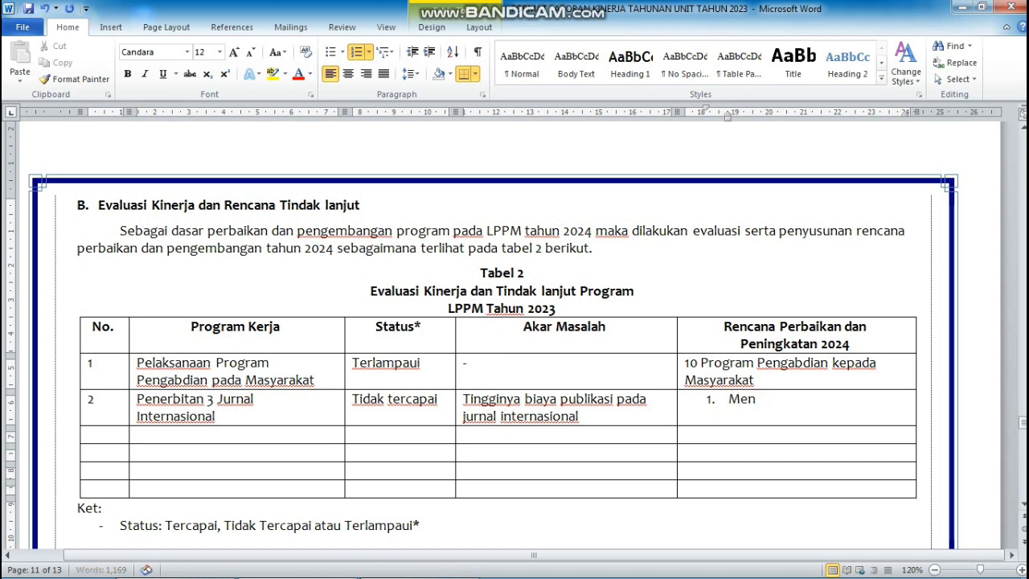
pyautogui.write('gidentifikasi SD')
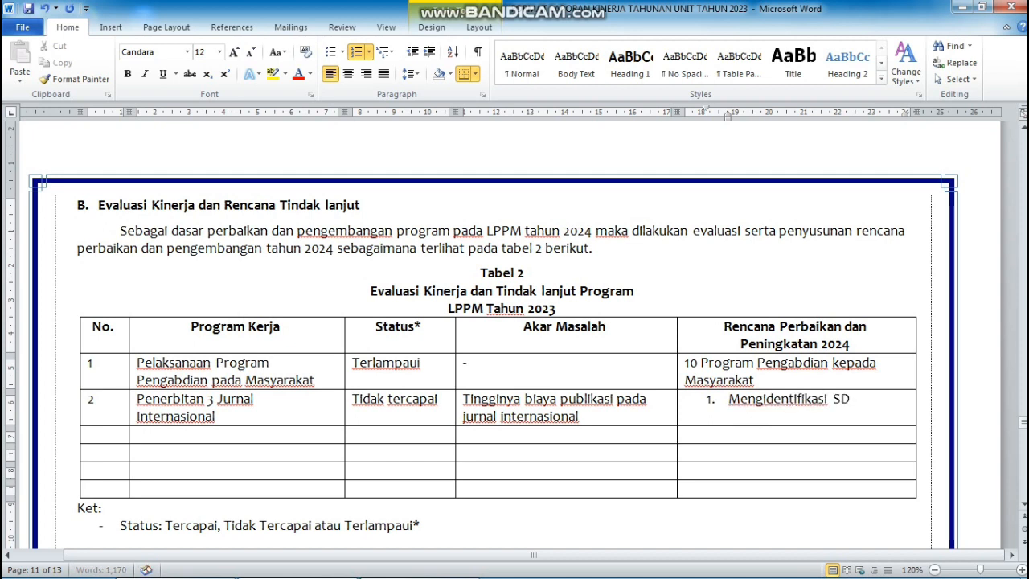
pyautogui.write('M yang mem')
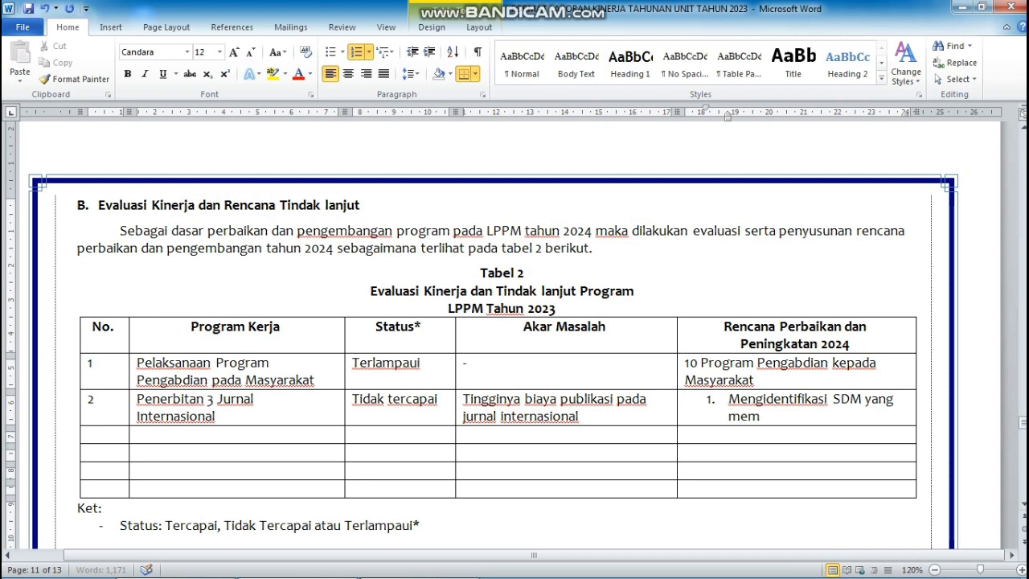
pyautogui.write('iliki')
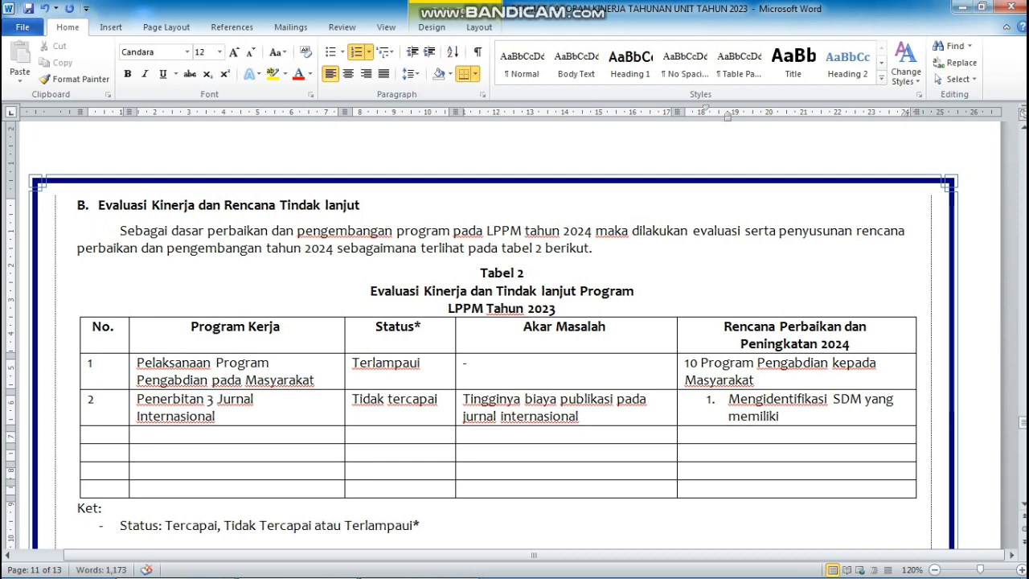
pyautogui.write(' Jejar')
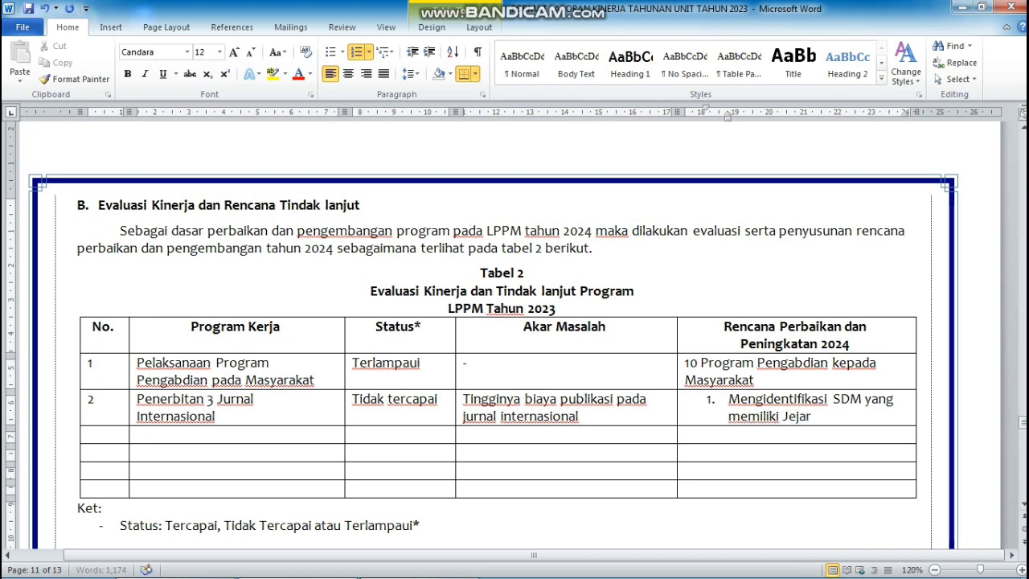
pyautogui.write('ing Publika')
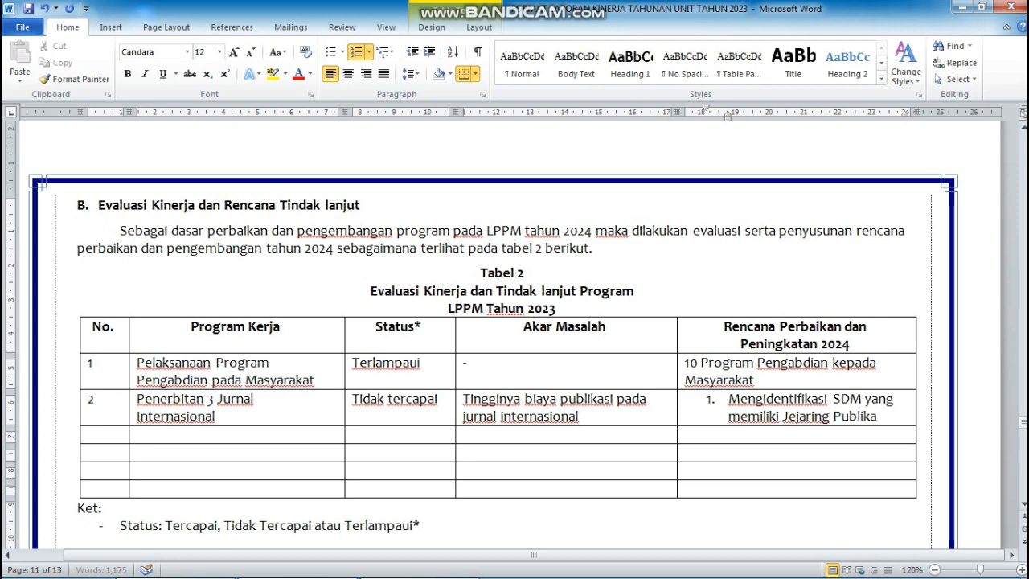
pyautogui.write('si Jurnal Internasional.')
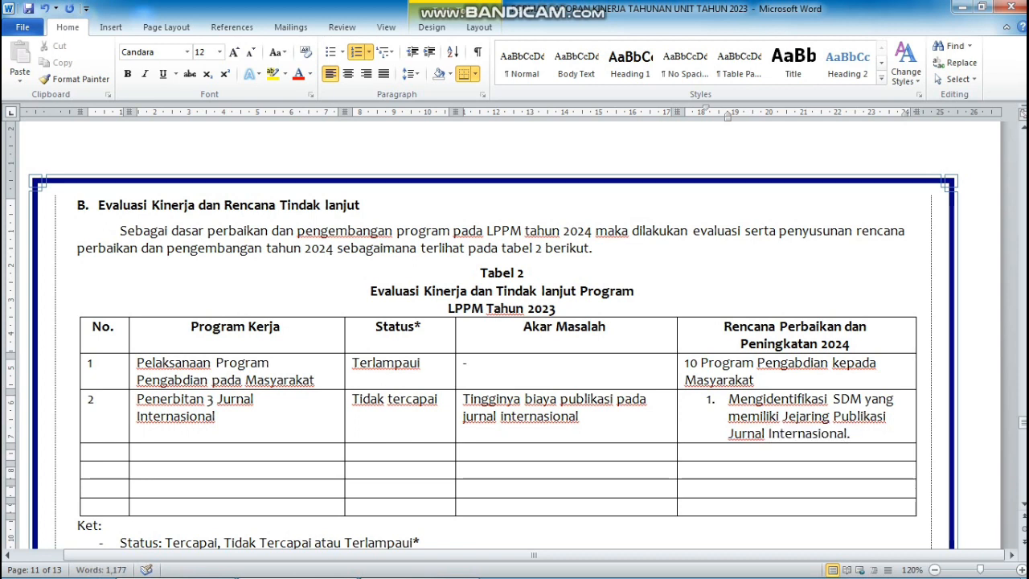
# - Add "Melakukan Publikasi Kolaborasi (Pendanaan Bersama)" as item 2 of program 2's 2024 improvement plan
pyautogui.press('Return')
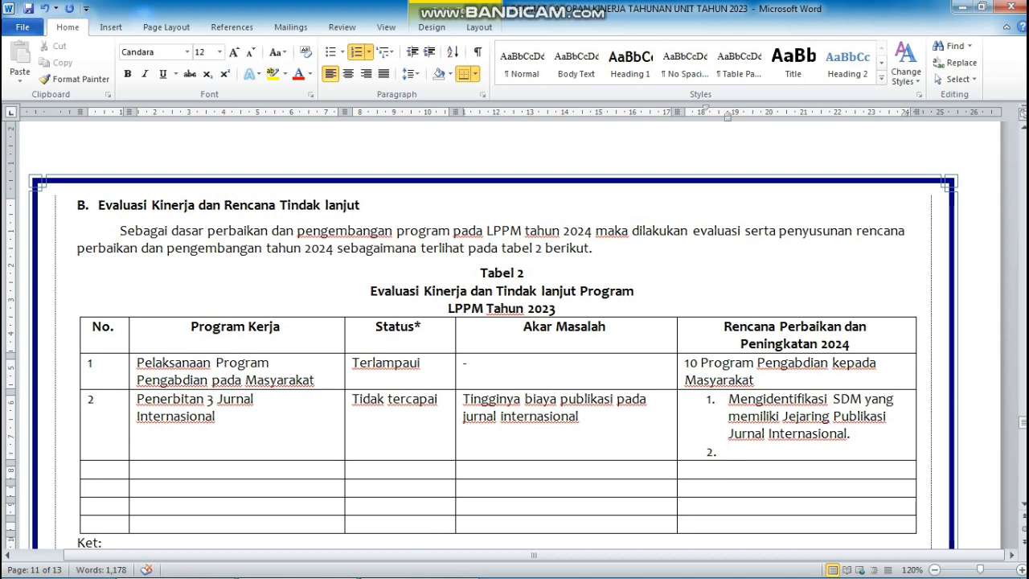
pyautogui.write('Melakukan ')
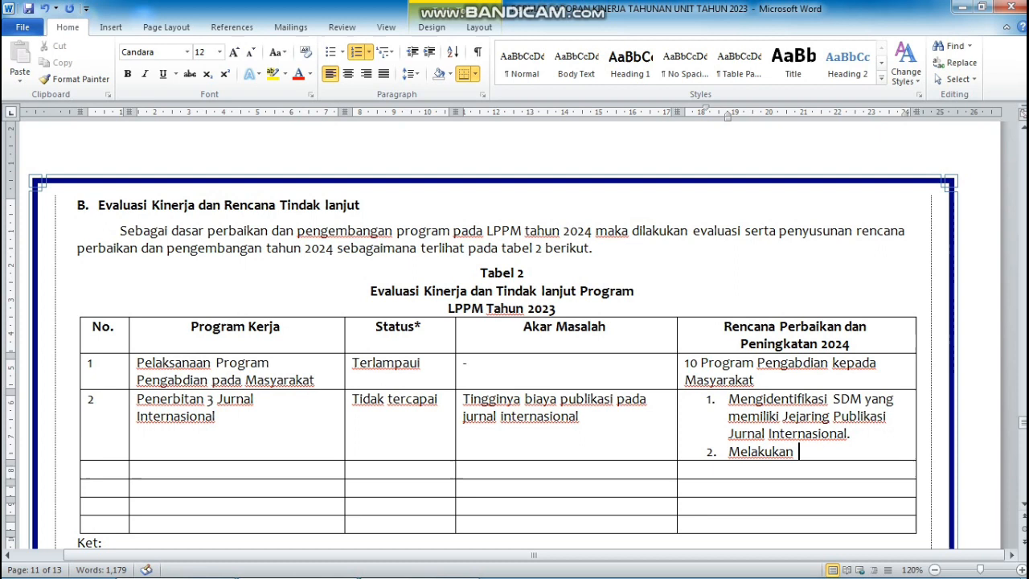
pyautogui.write('Publikas')
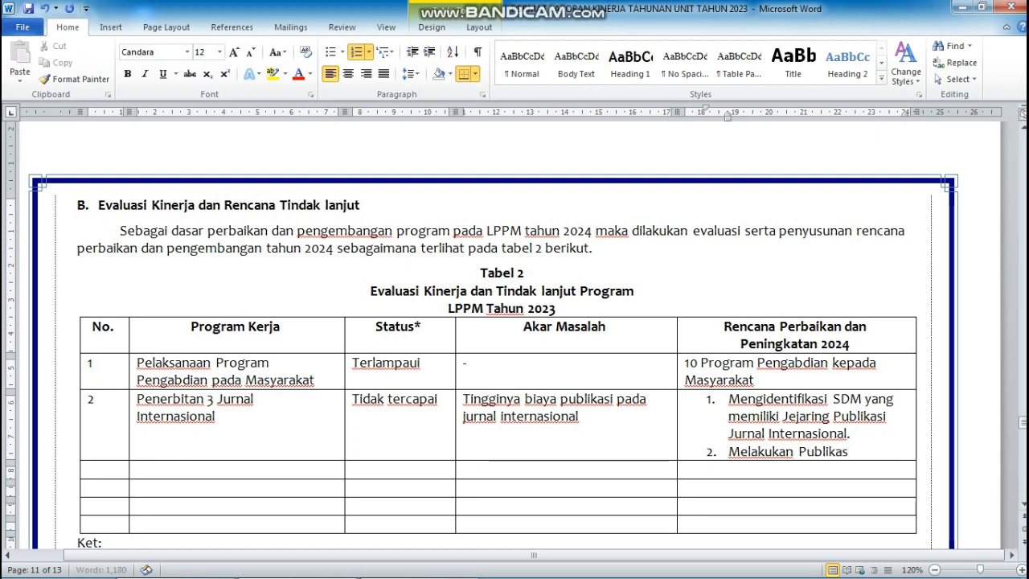
pyautogui.write('i Kolaboras')
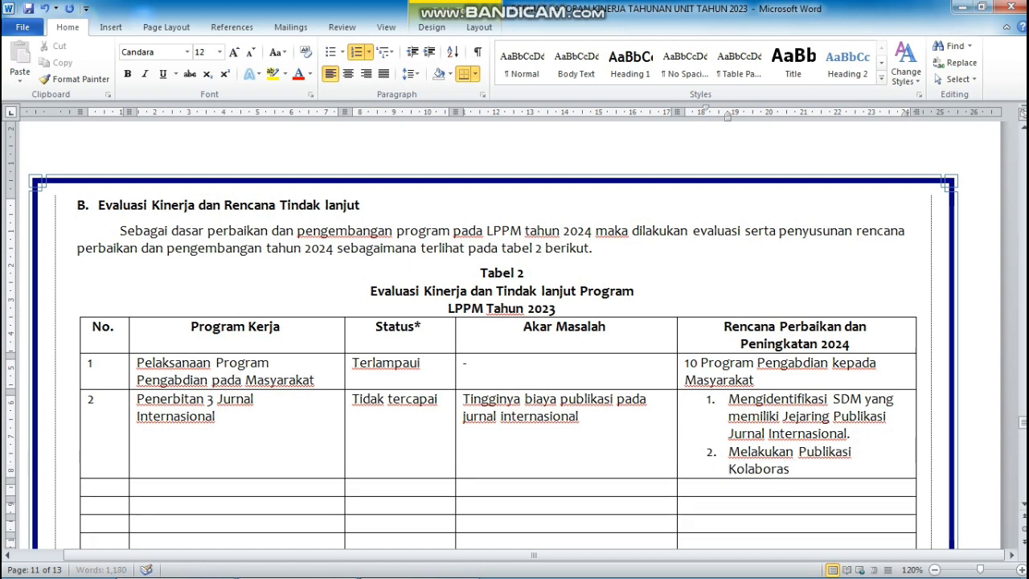
pyautogui.write('i (')
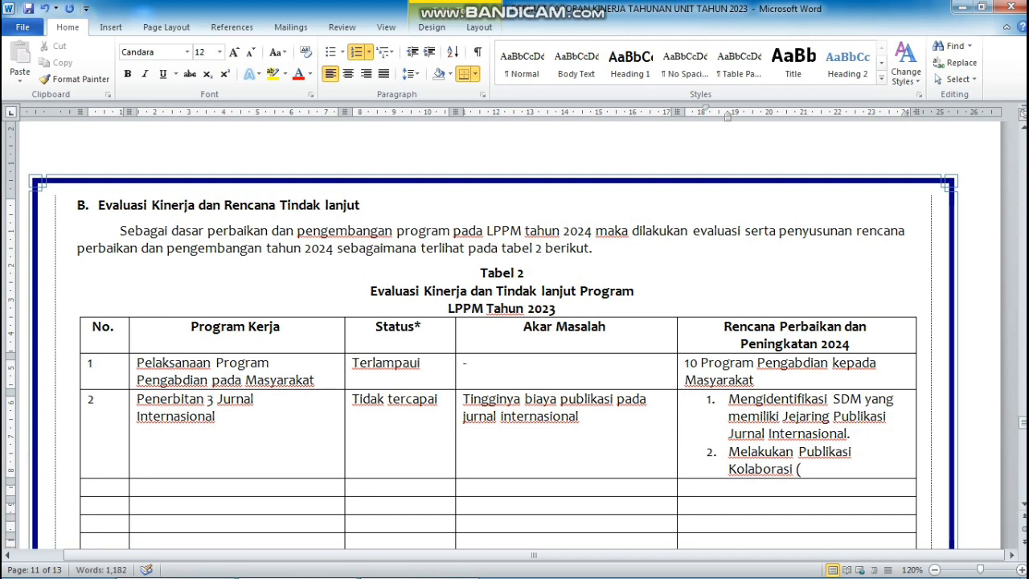
pyautogui.write('Pendanaan')
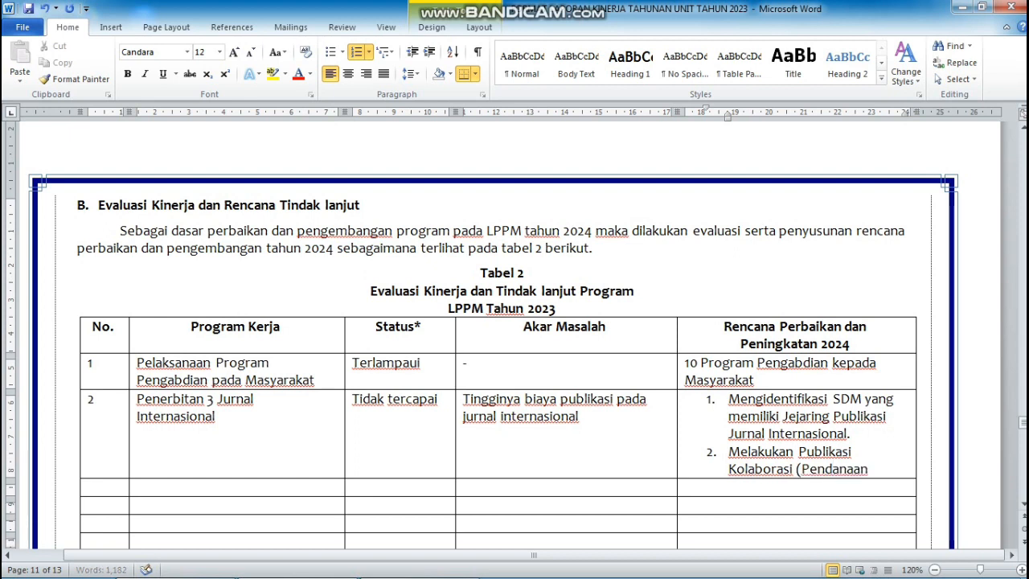
pyautogui.write(' Bersama')
pyautogui.write(')')
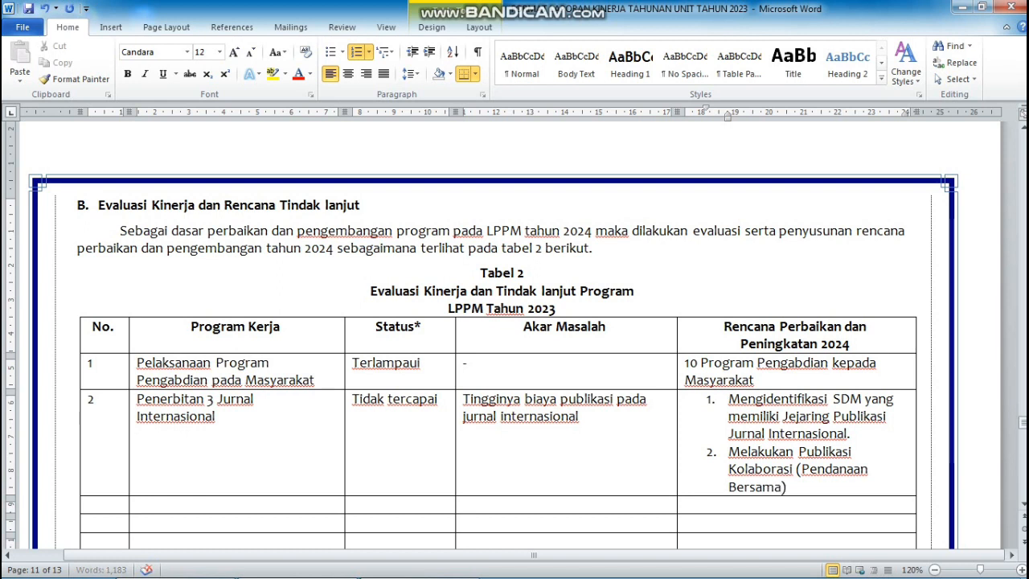